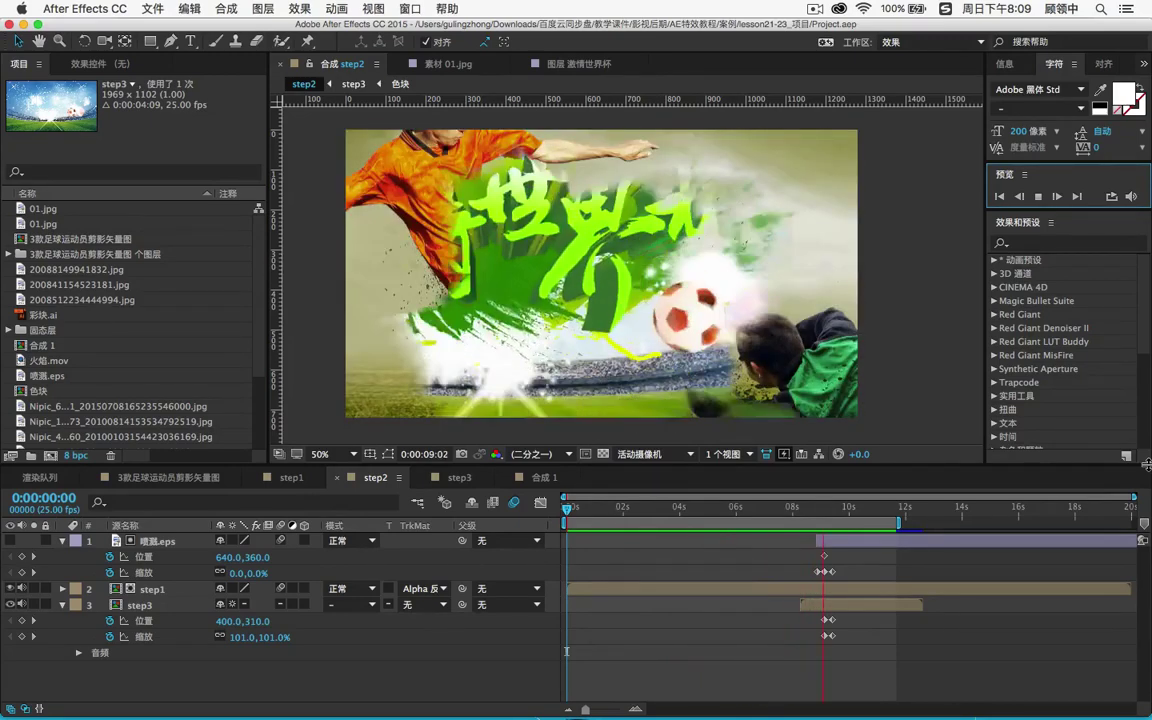
- Scrub the step2 composition from about 8:17 to 9:20 to review the splash transition into the title scene
click(932, 400)
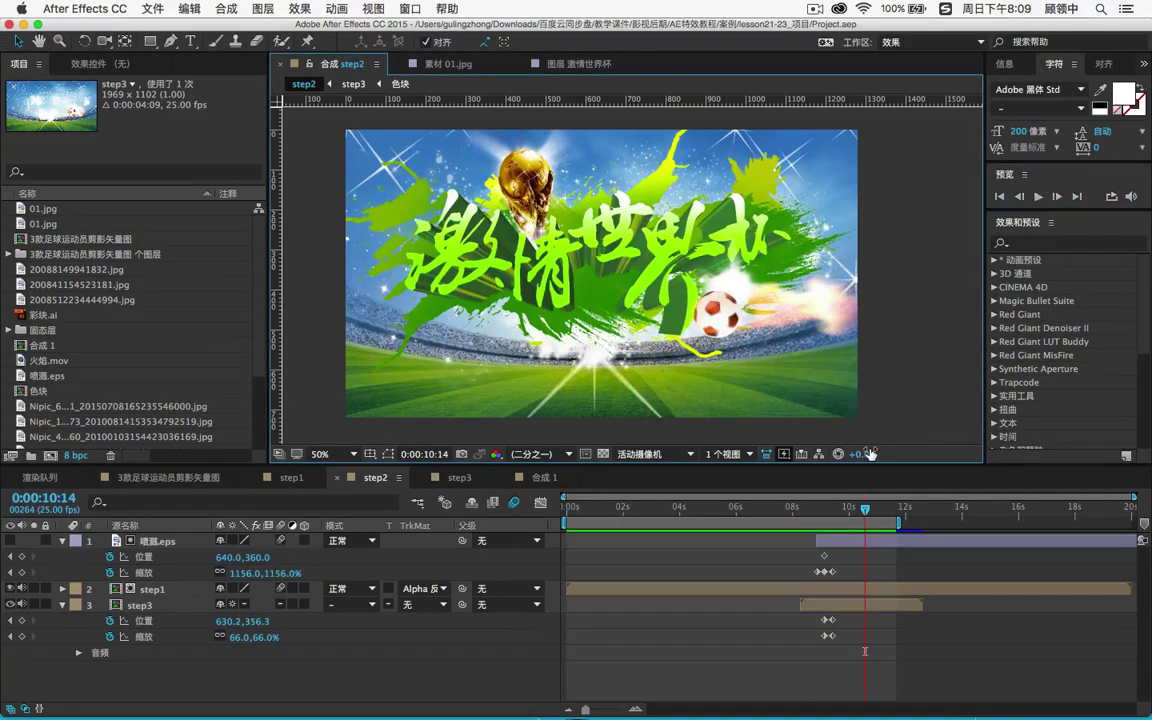
click(812, 509)
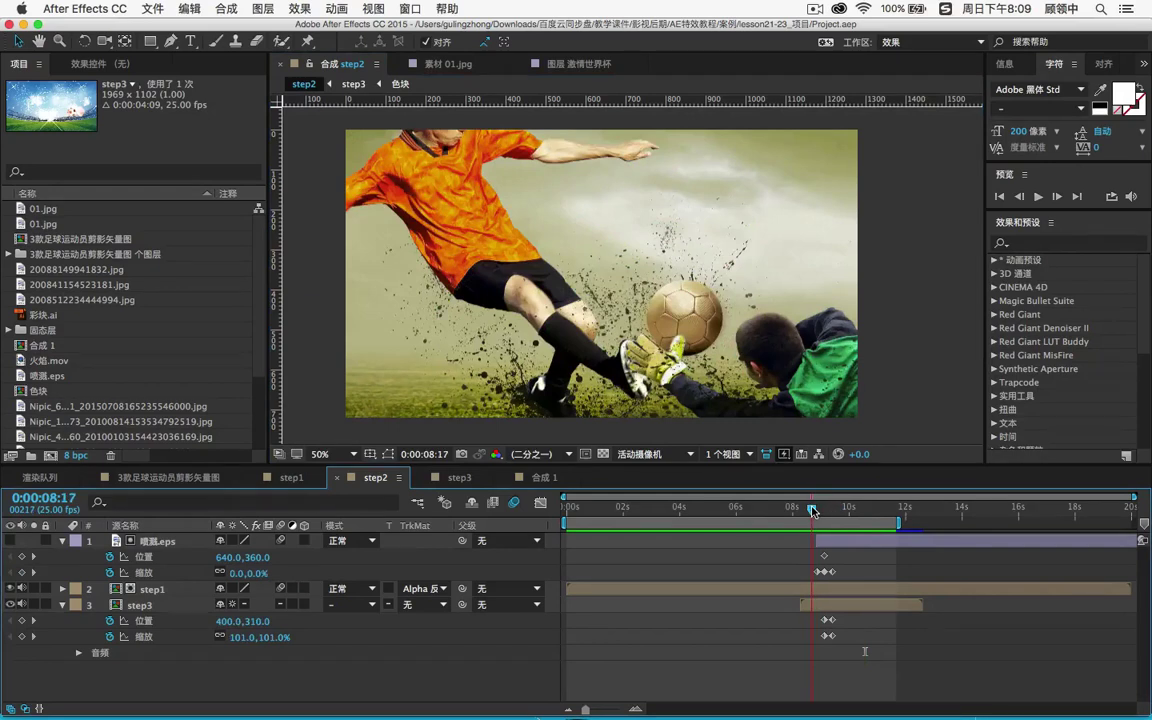
drag(812, 511, 822, 511)
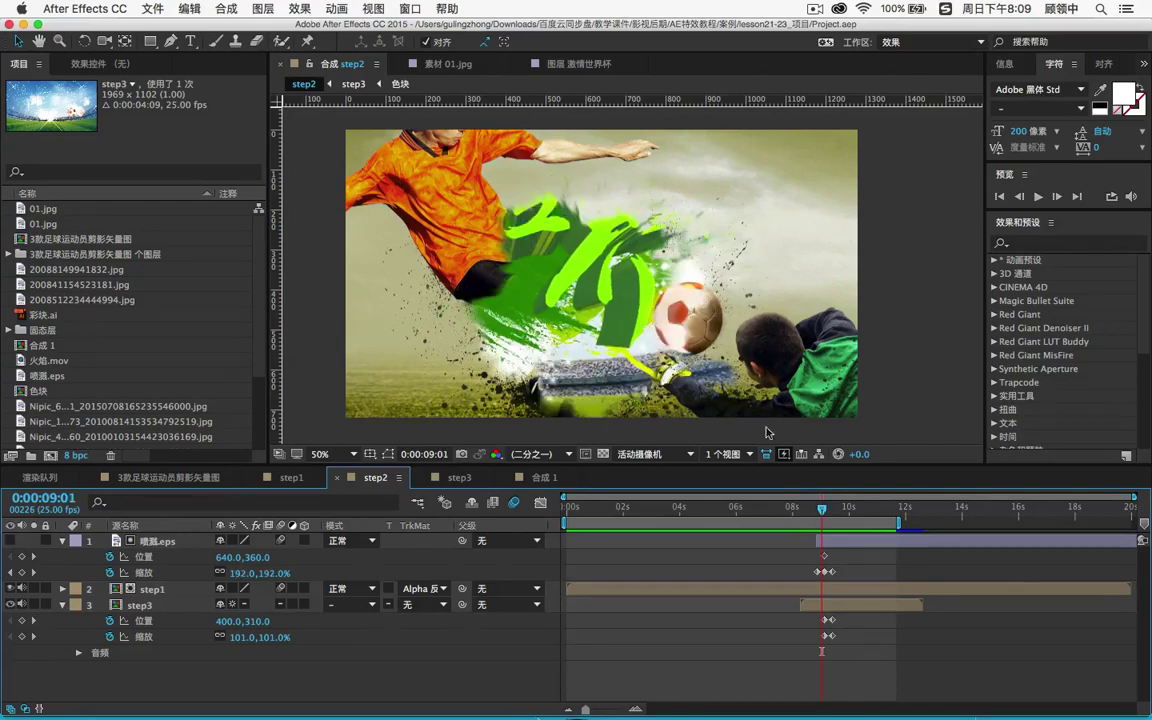
mouse_move(822, 511)
mouse_down()
mouse_move(870, 510)
mouse_move(843, 508)
mouse_up()
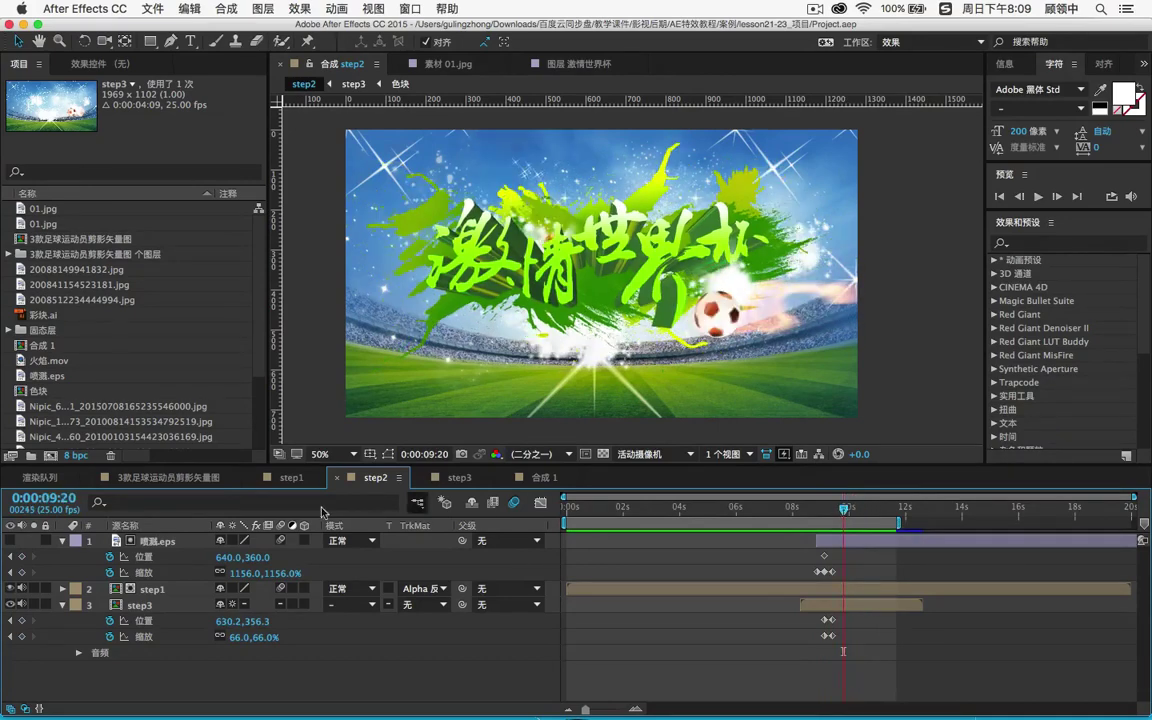
- Open the 喷溅.eps matte layer on its own to examine the splash artwork, and return to the step2 composition
click(172, 542)
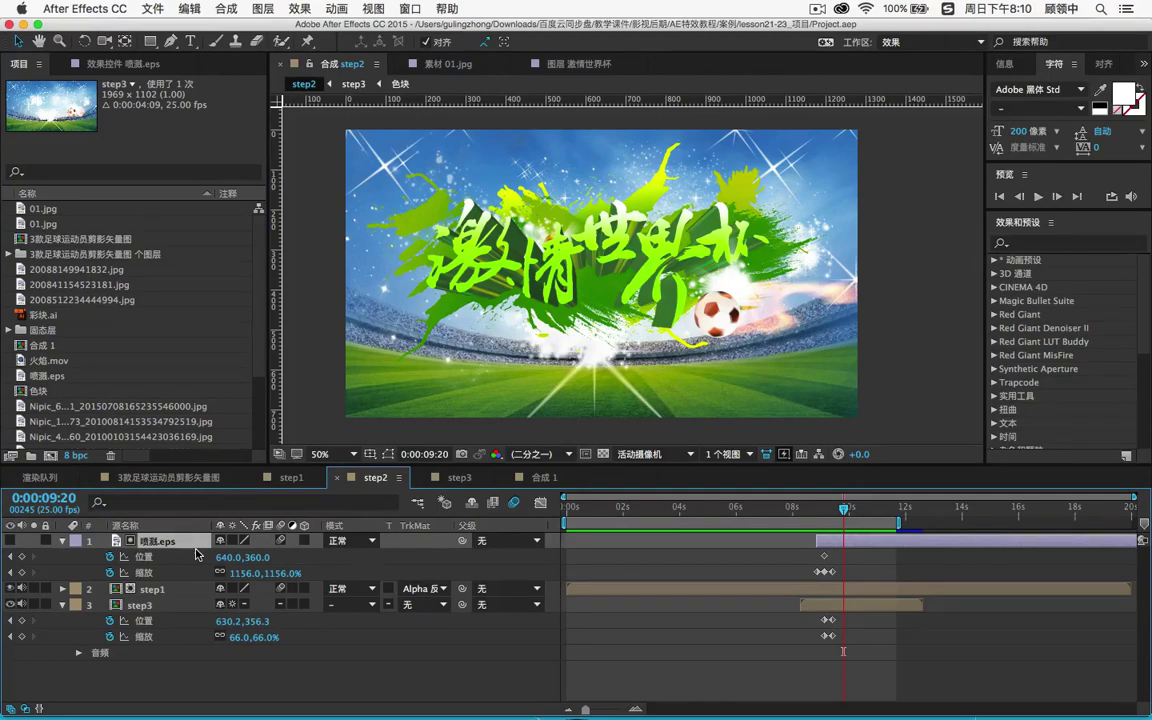
double_click(160, 541)
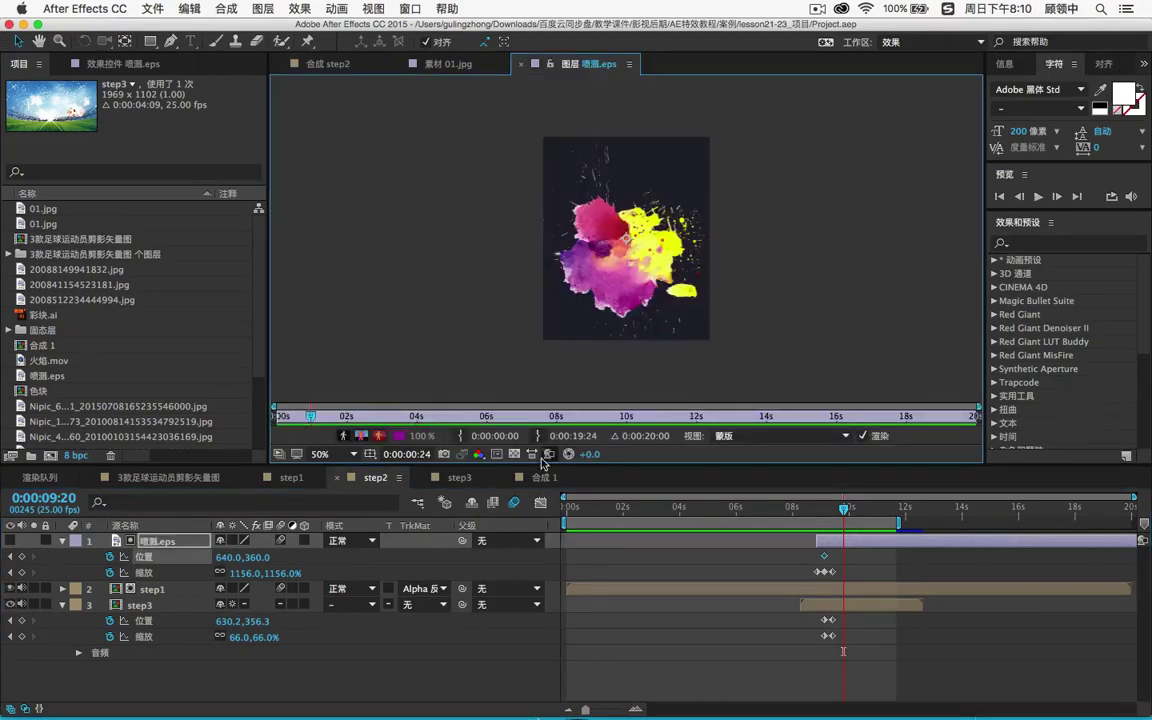
click(321, 61)
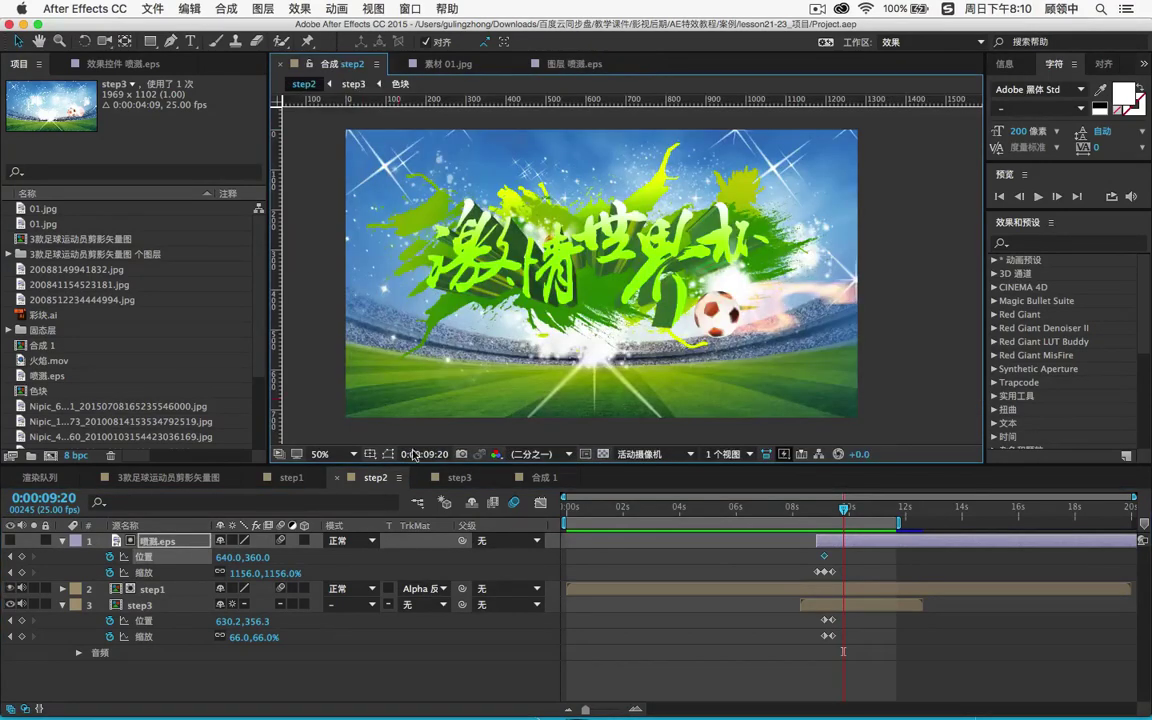
- Open the step3 composition and scrub from its start to about 10:07 to review the title and trophy animation
click(456, 480)
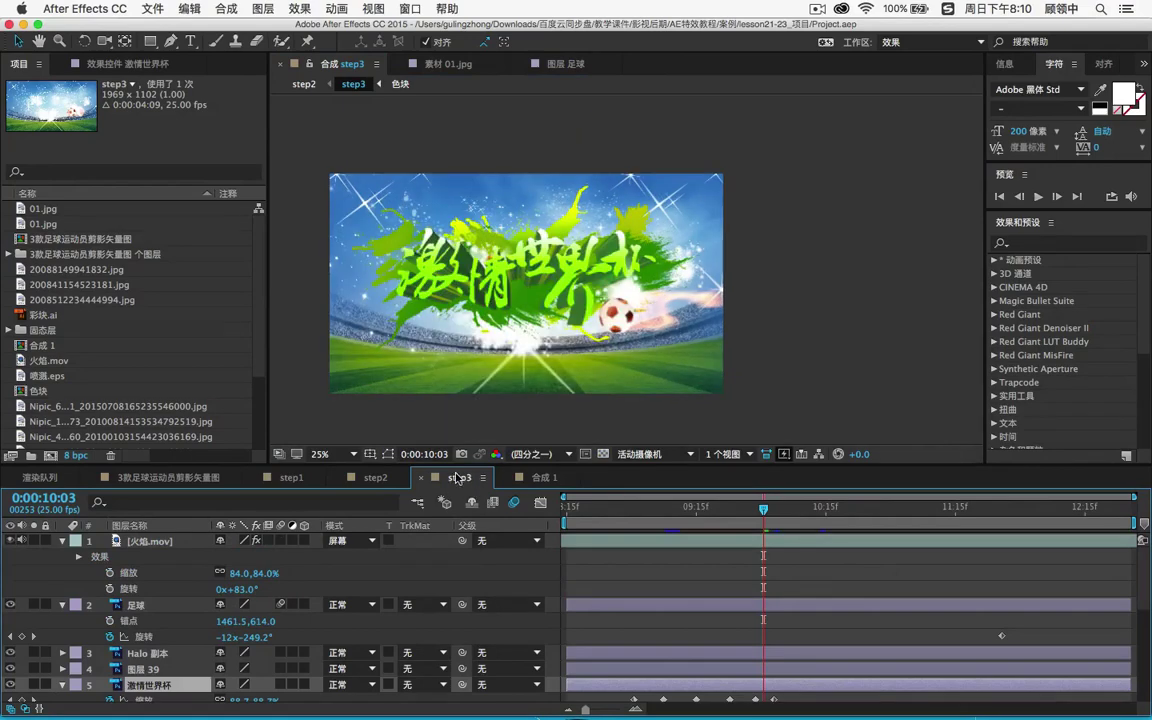
click(665, 508)
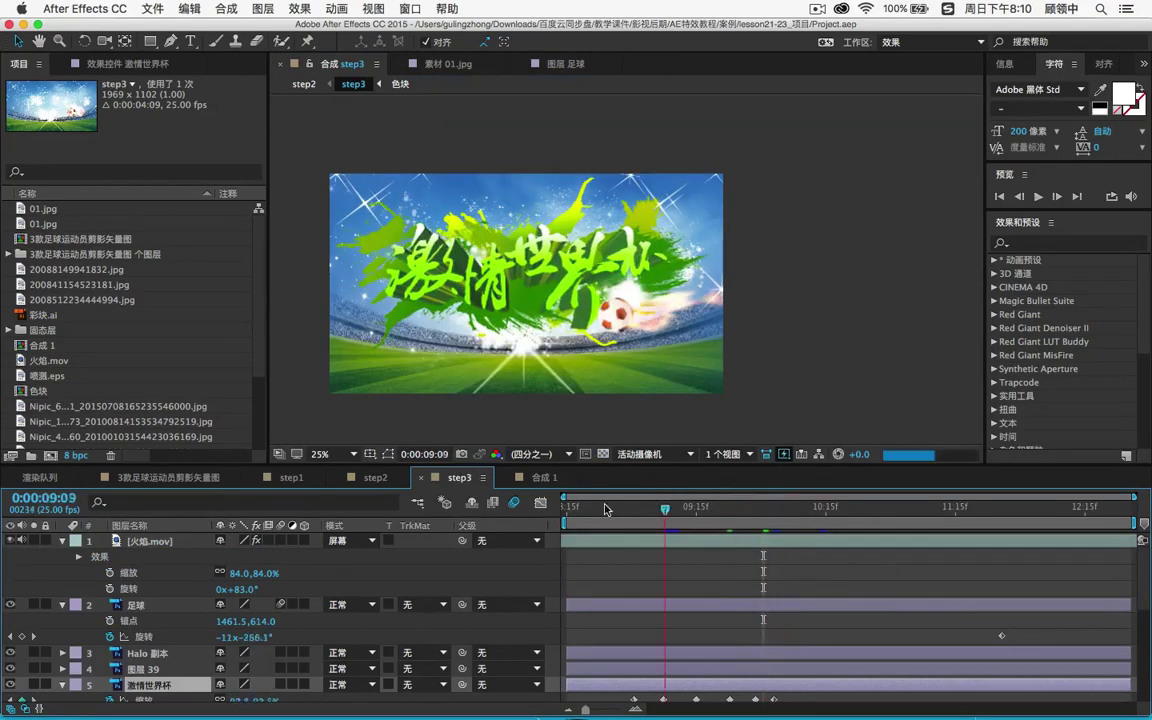
click(567, 508)
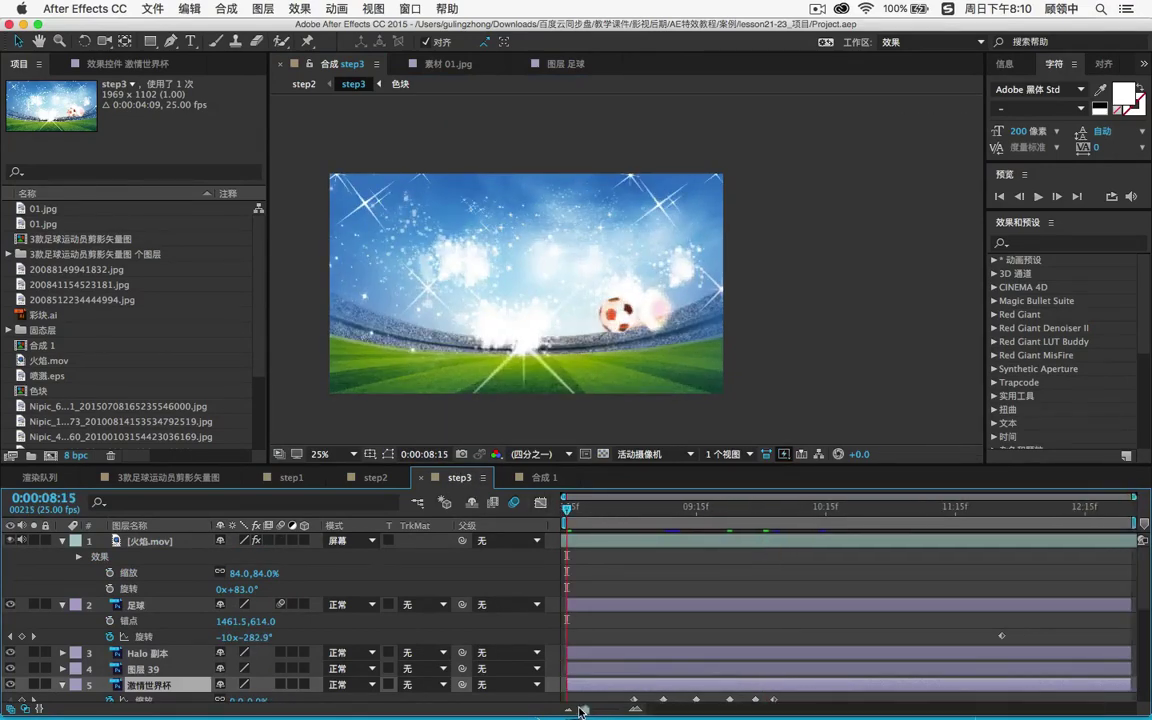
click(672, 510)
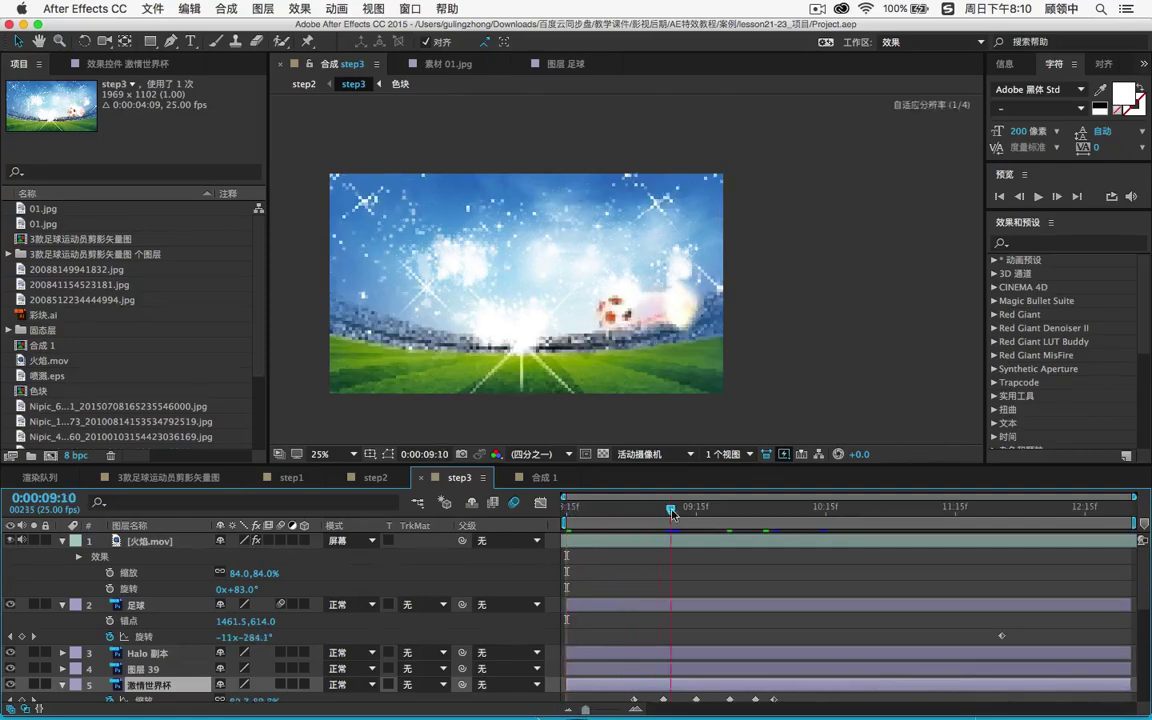
drag(672, 510, 700, 510)
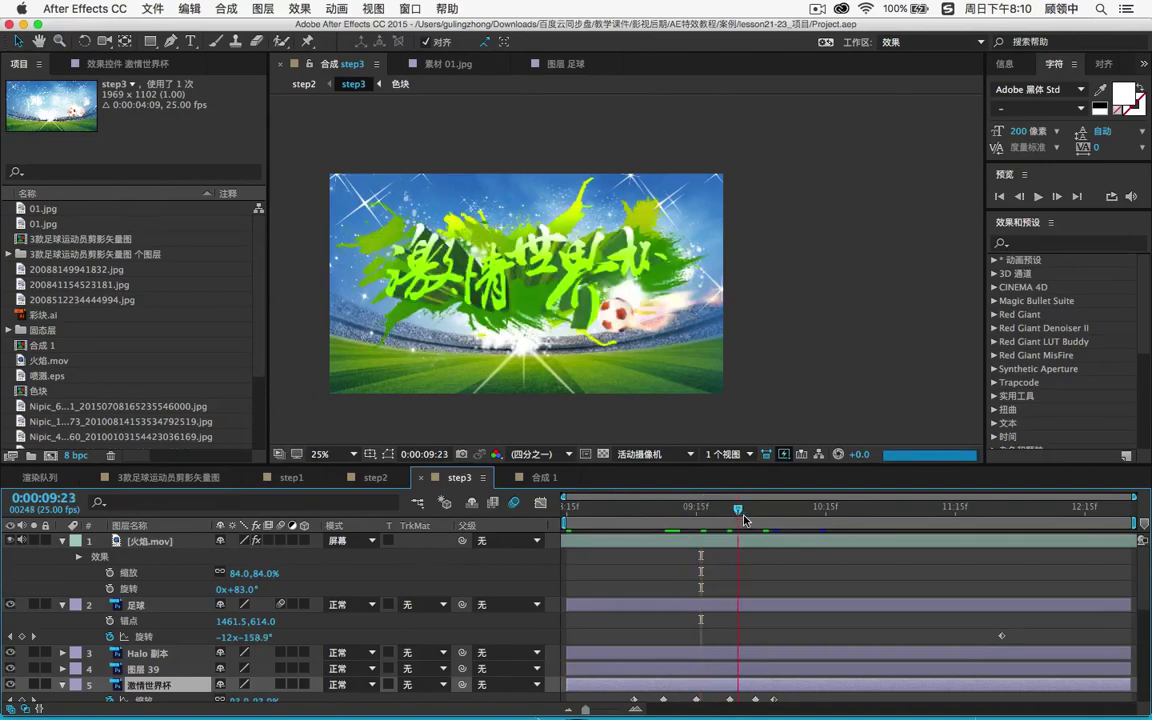
drag(716, 510, 784, 523)
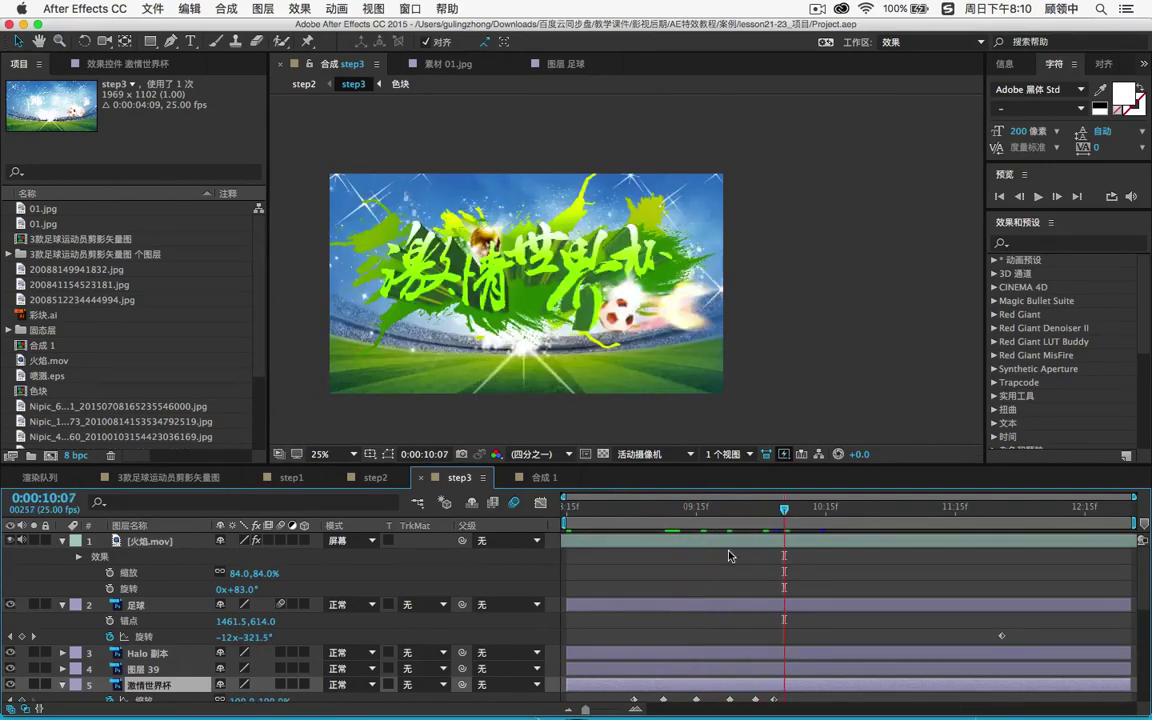
click(681, 505)
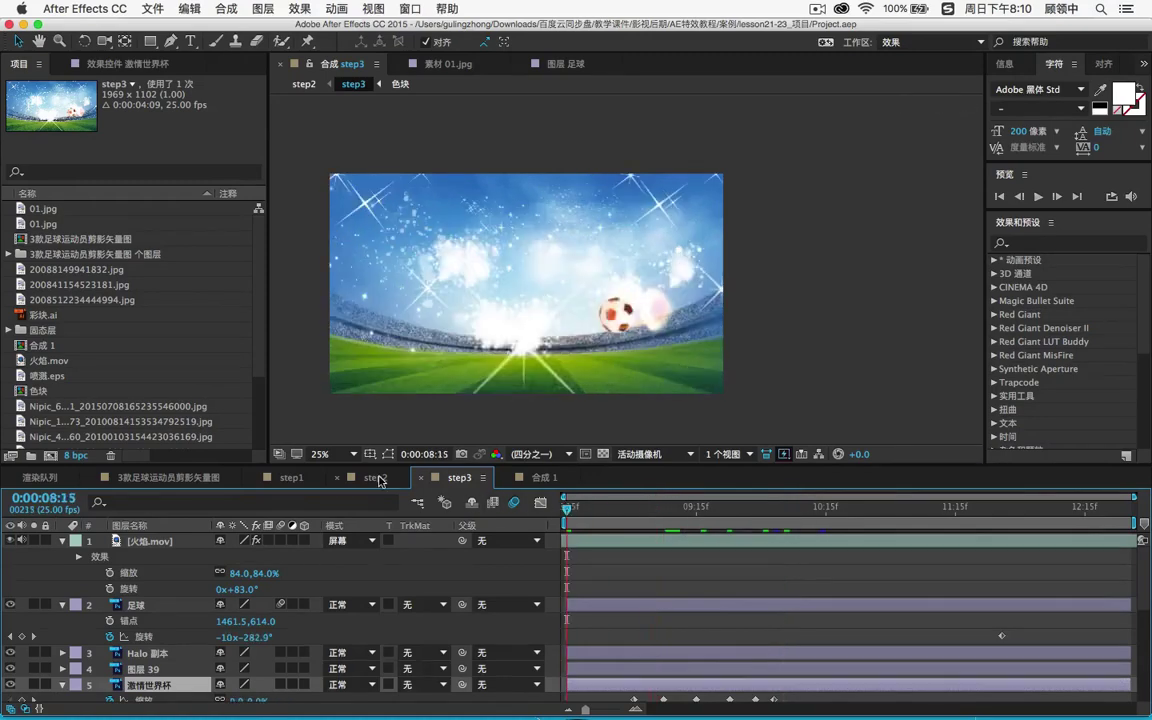
- Open the step1 composition, enlarge its timeline area and preview the opening silhouette animation
click(377, 478)
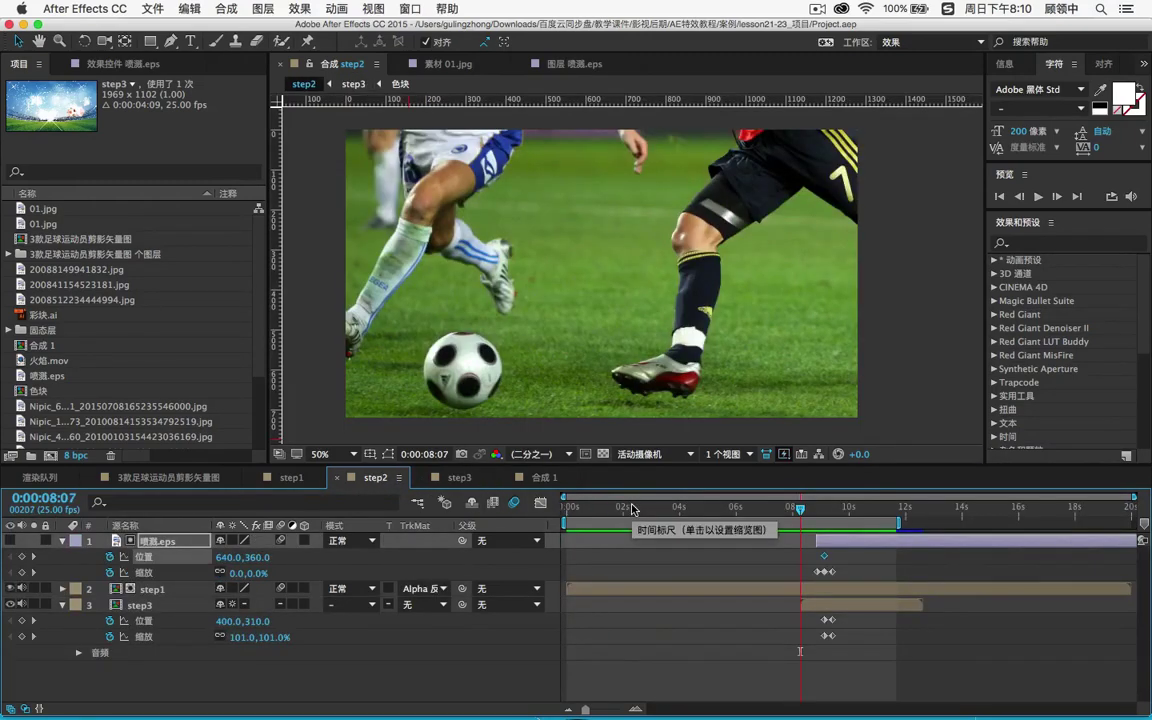
click(290, 478)
drag(497, 466, 550, 337)
click(610, 372)
drag(585, 376, 540, 372)
key(space)
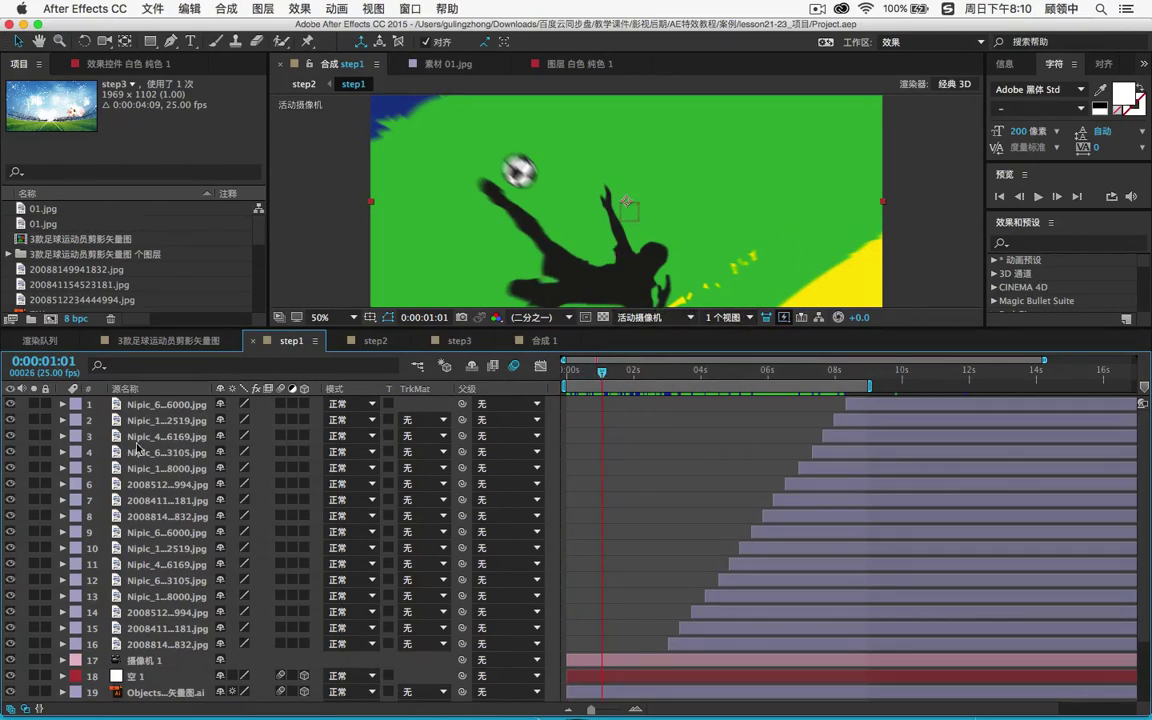
- Return to the composition's start and reveal the modified properties and expressions of the first Objects vector layer (layer 19)
click(158, 662)
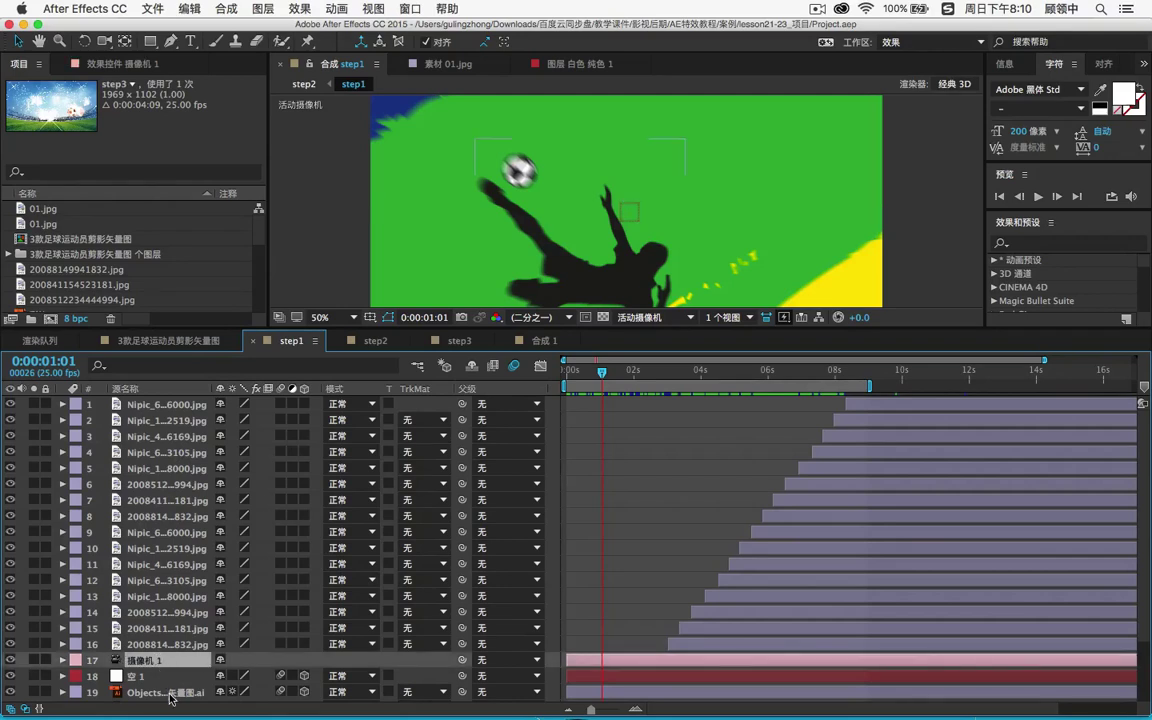
click(160, 692)
scroll(175, 670, down, 3)
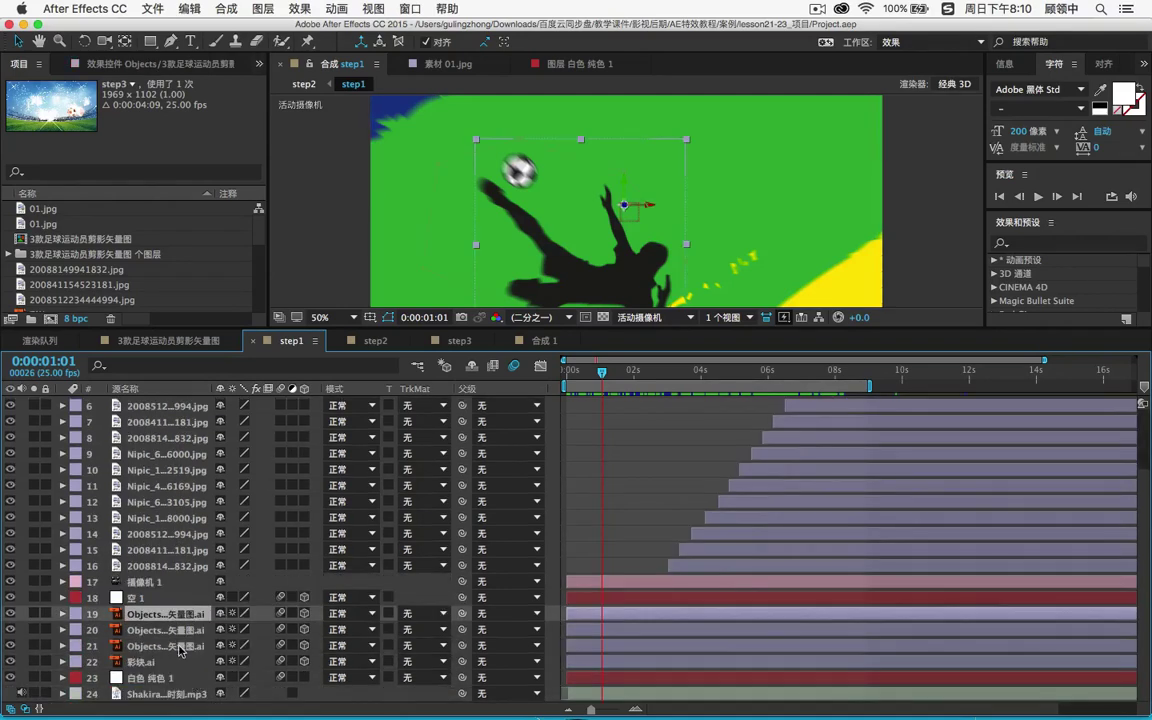
shift+click(180, 648)
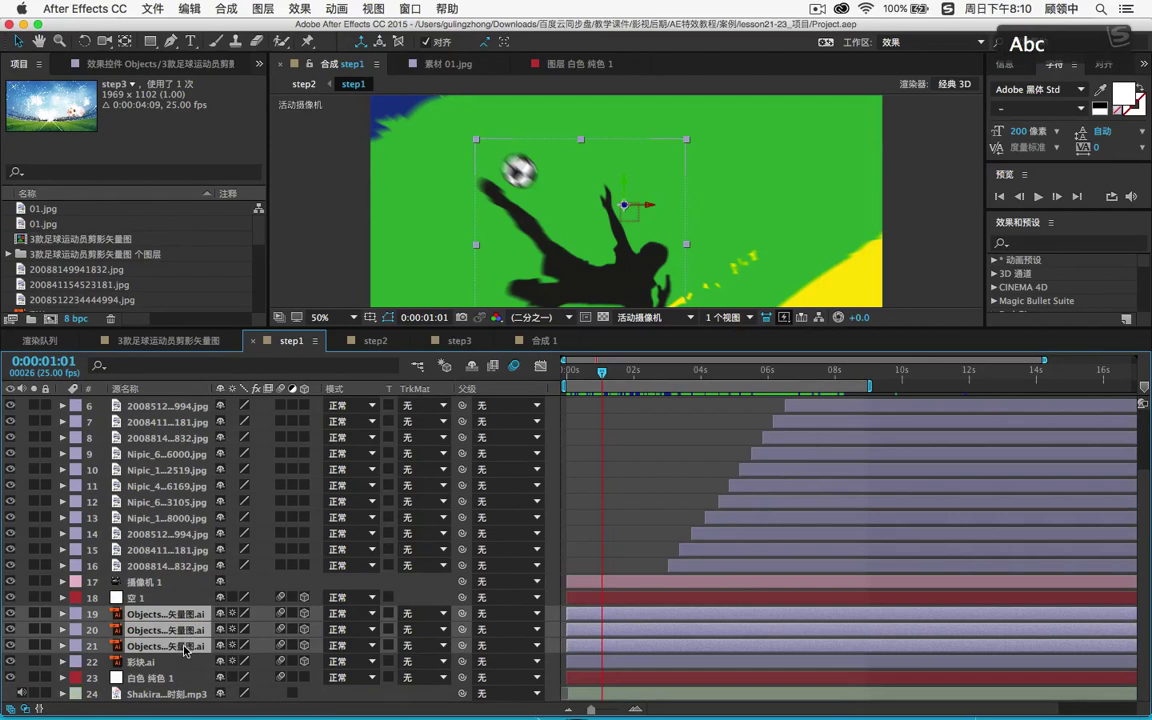
key(Home)
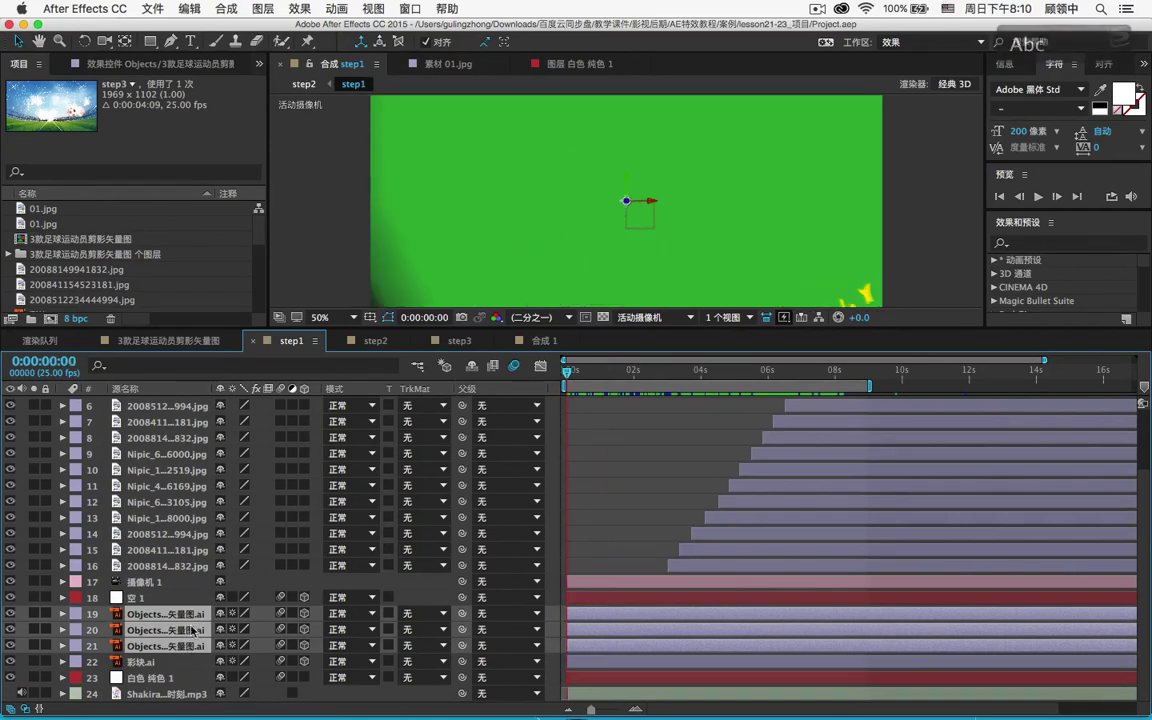
click(166, 615)
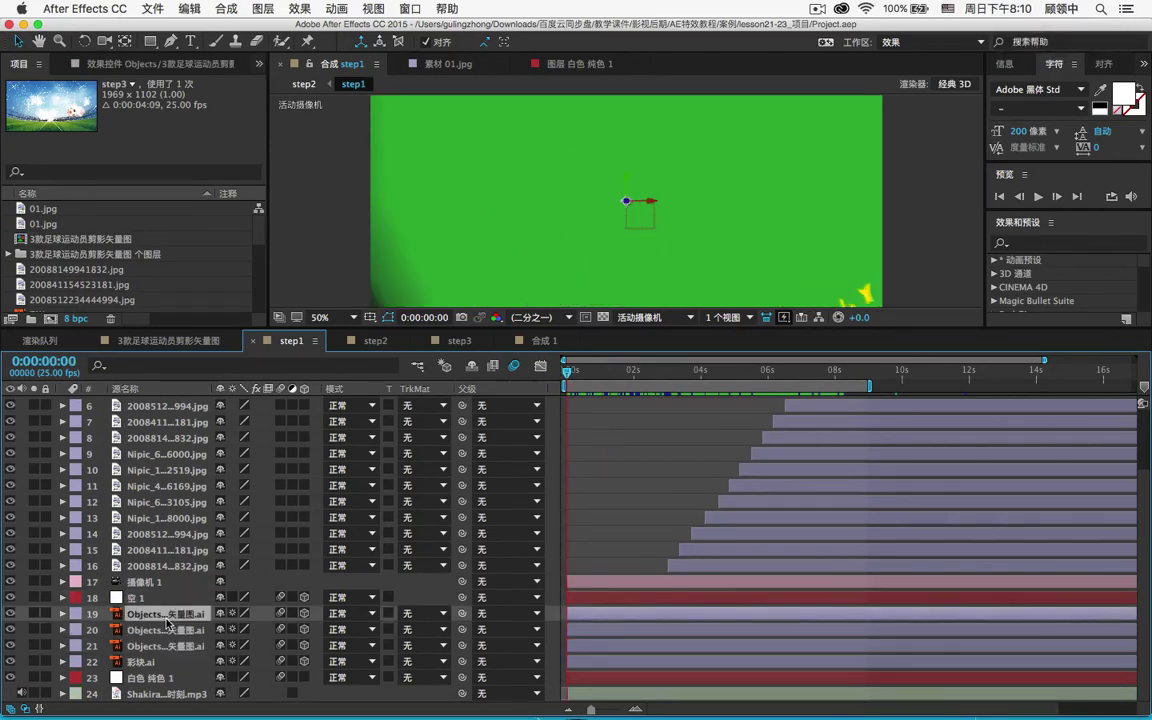
key(u)
key(u)
key(u)
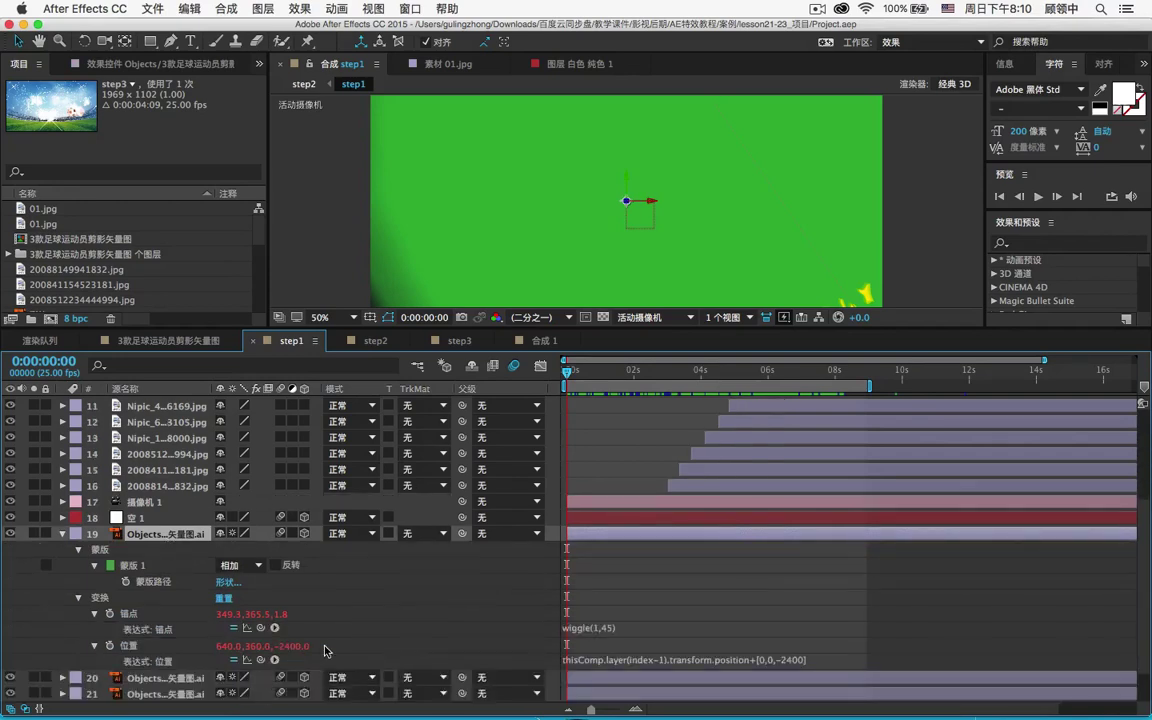
- Examine layer 19's anchor point and position expressions, leave them unedited and collapse the layer's properties
click(597, 627)
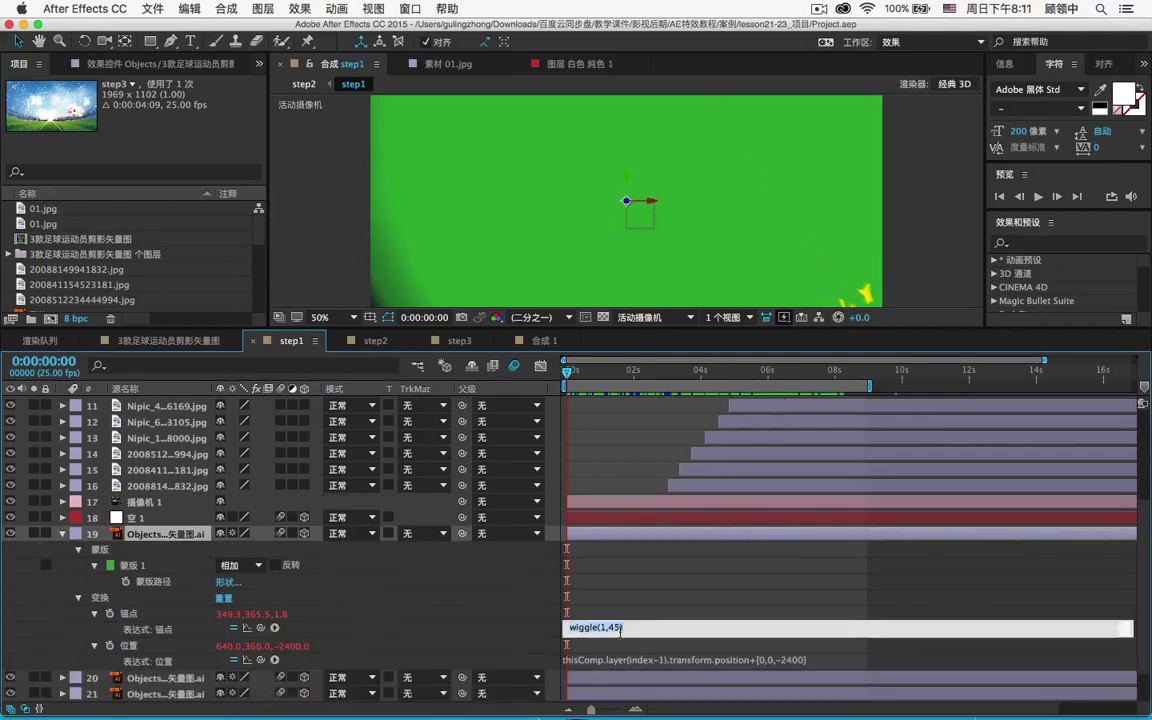
click(763, 660)
click(785, 662)
click(793, 645)
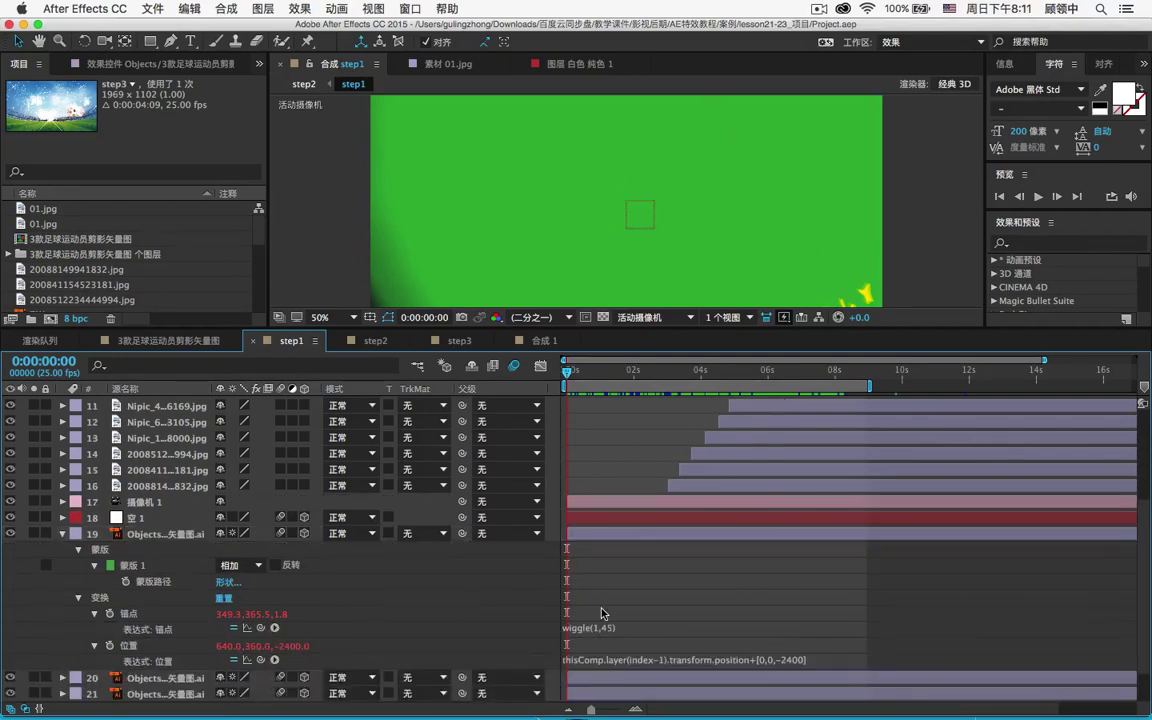
key(u)
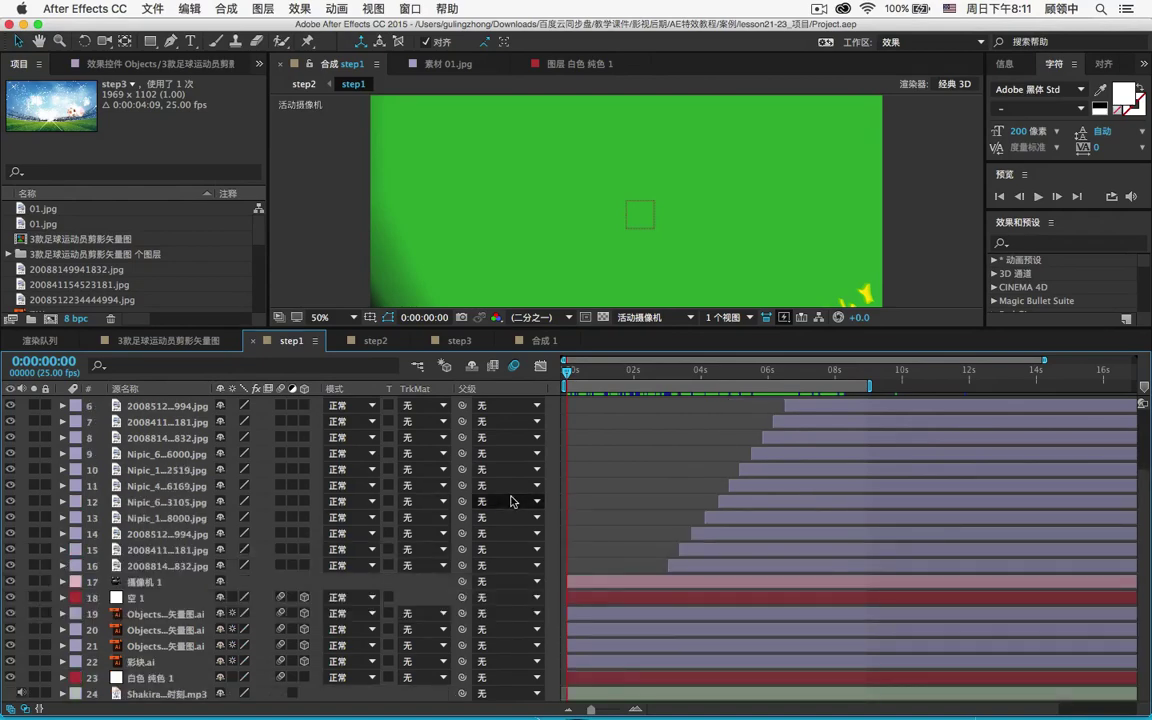
- Scrub through the step1 photo sequence, return to the step2 composition and enlarge its viewer
scroll(511, 501, up, 3)
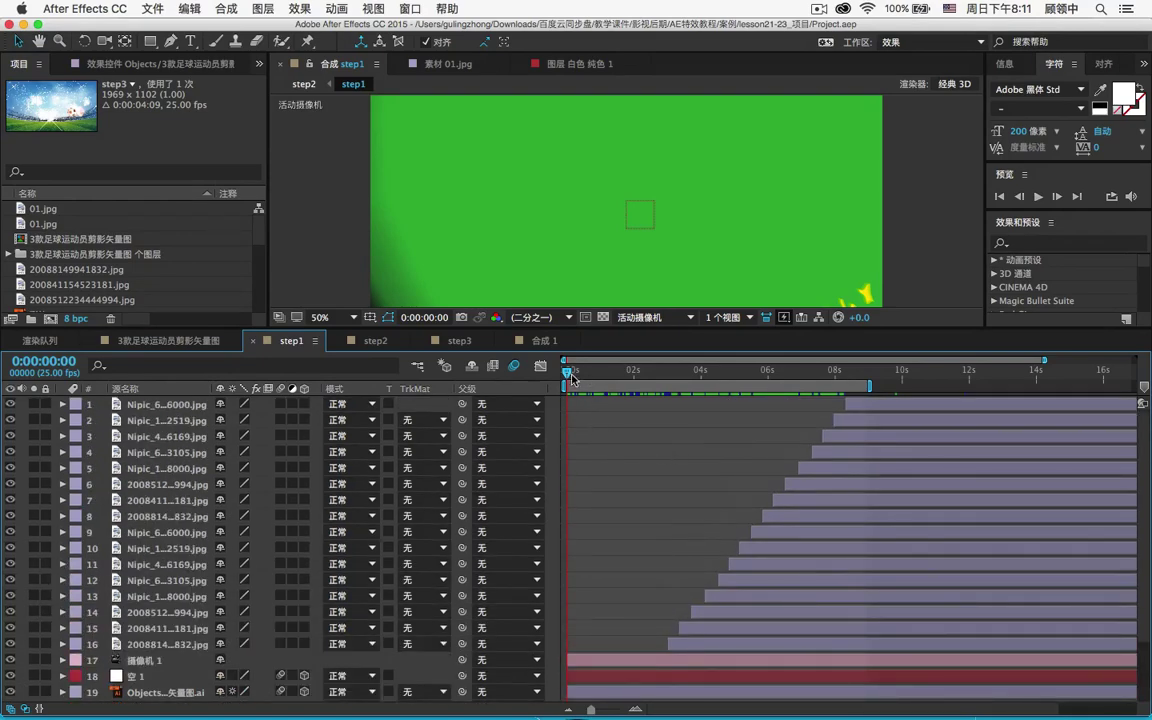
drag(573, 375, 780, 372)
click(459, 340)
click(360, 341)
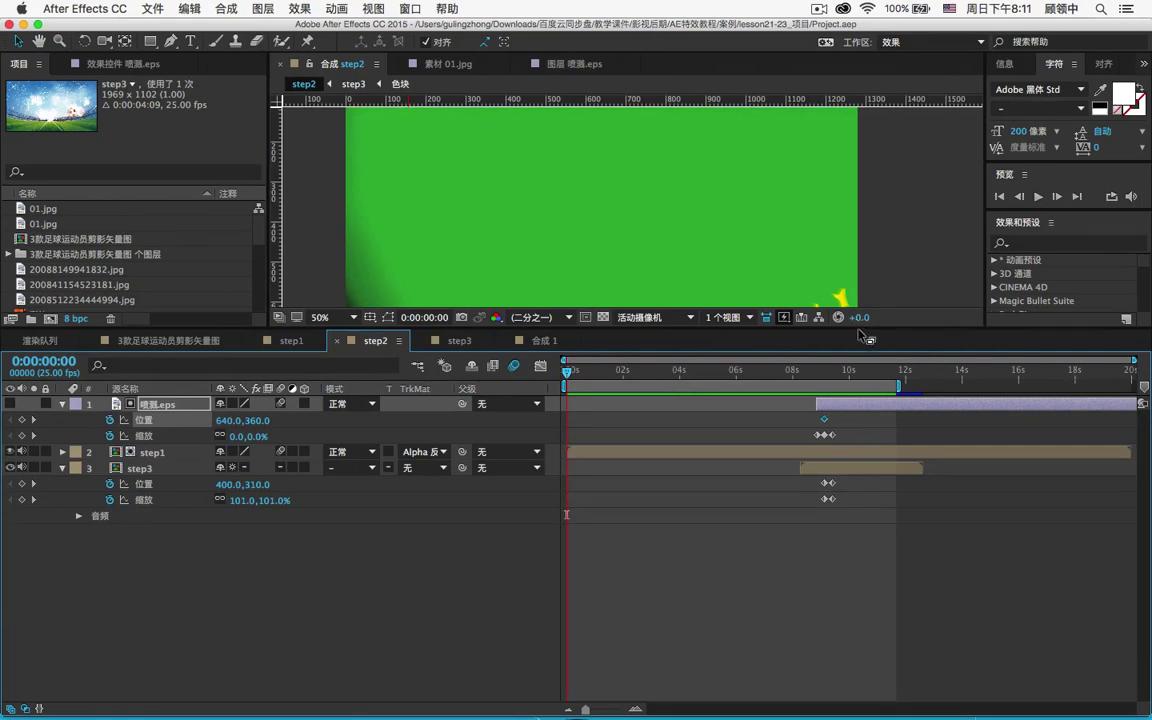
drag(858, 328, 834, 471)
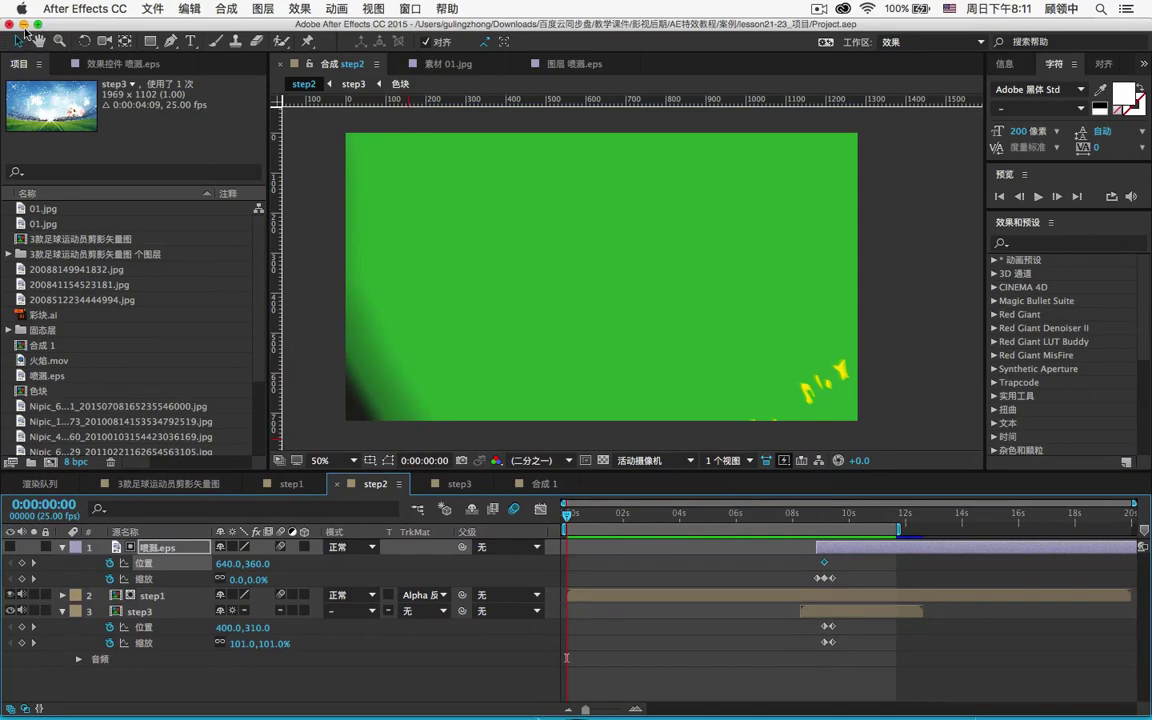
- Switch to Finder and open the lesson21-23_项目 folder inside the 案例 folder
click(10, 24)
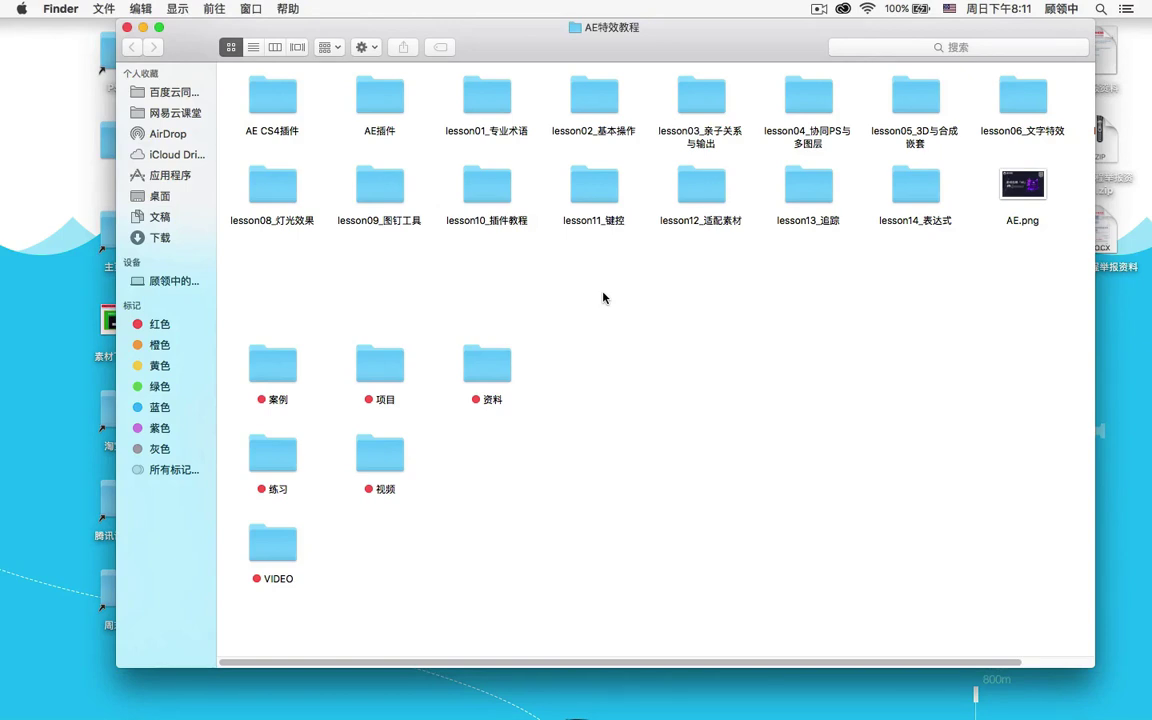
double_click(283, 378)
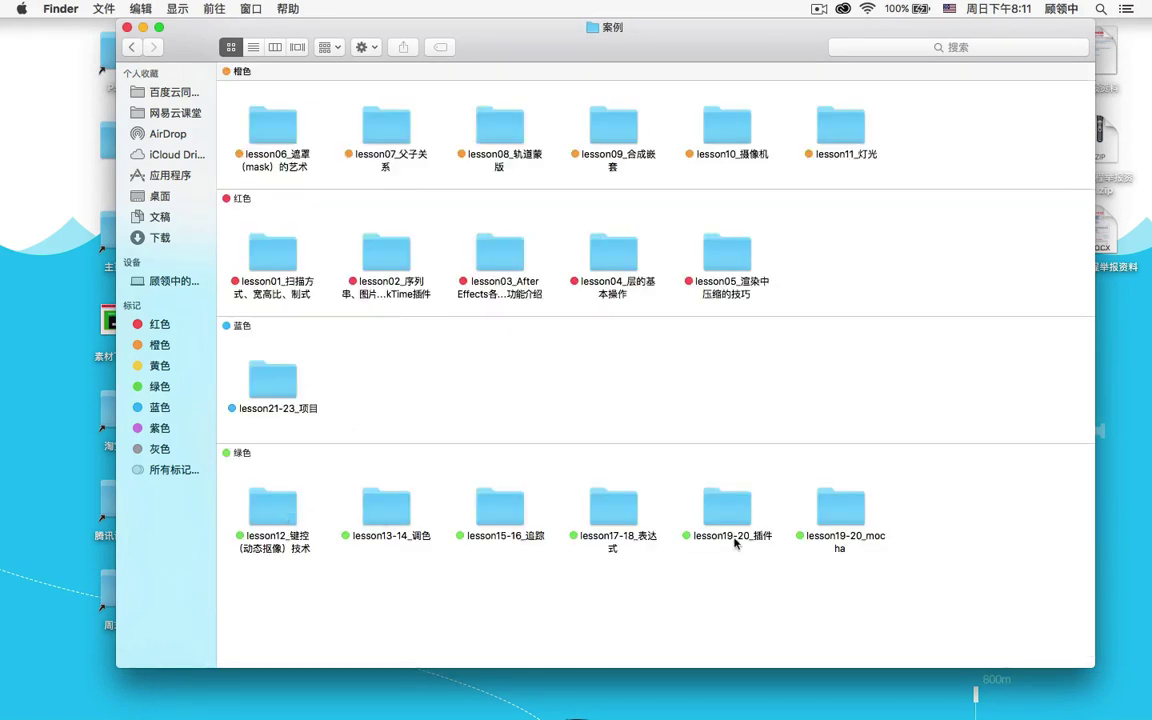
double_click(273, 380)
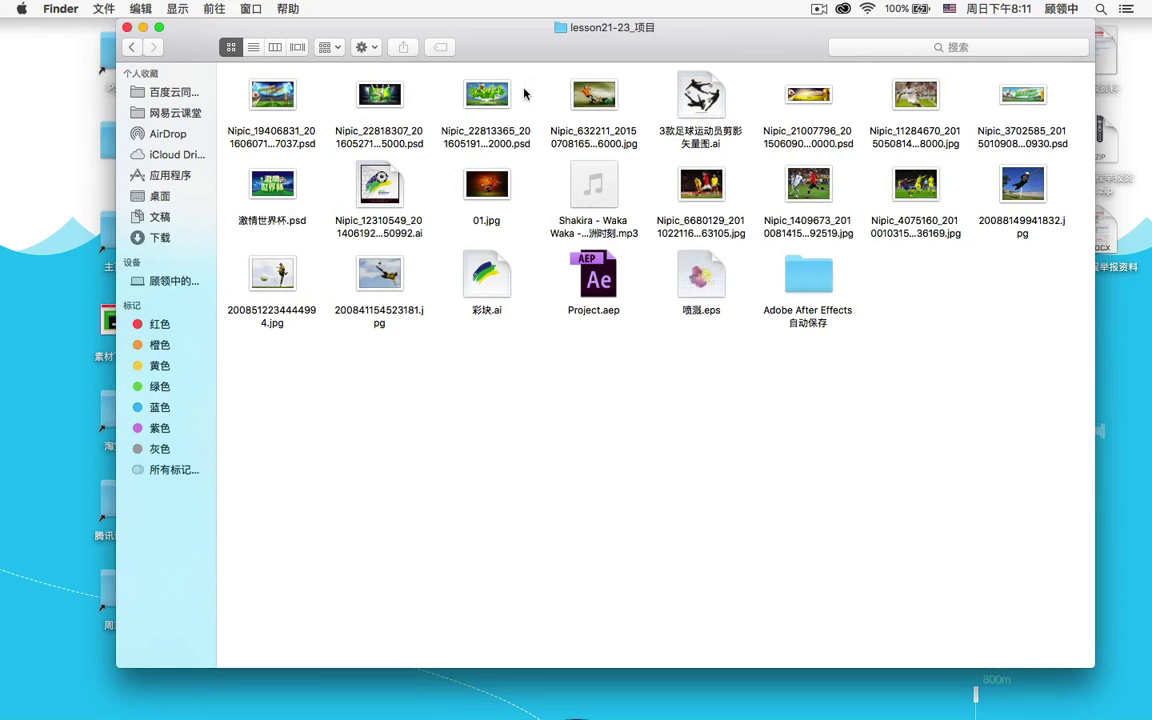
- Open the artwork file Nipic_22813365_20160519154720532000.psd with Adobe Photoshop CC 2015
click(487, 95)
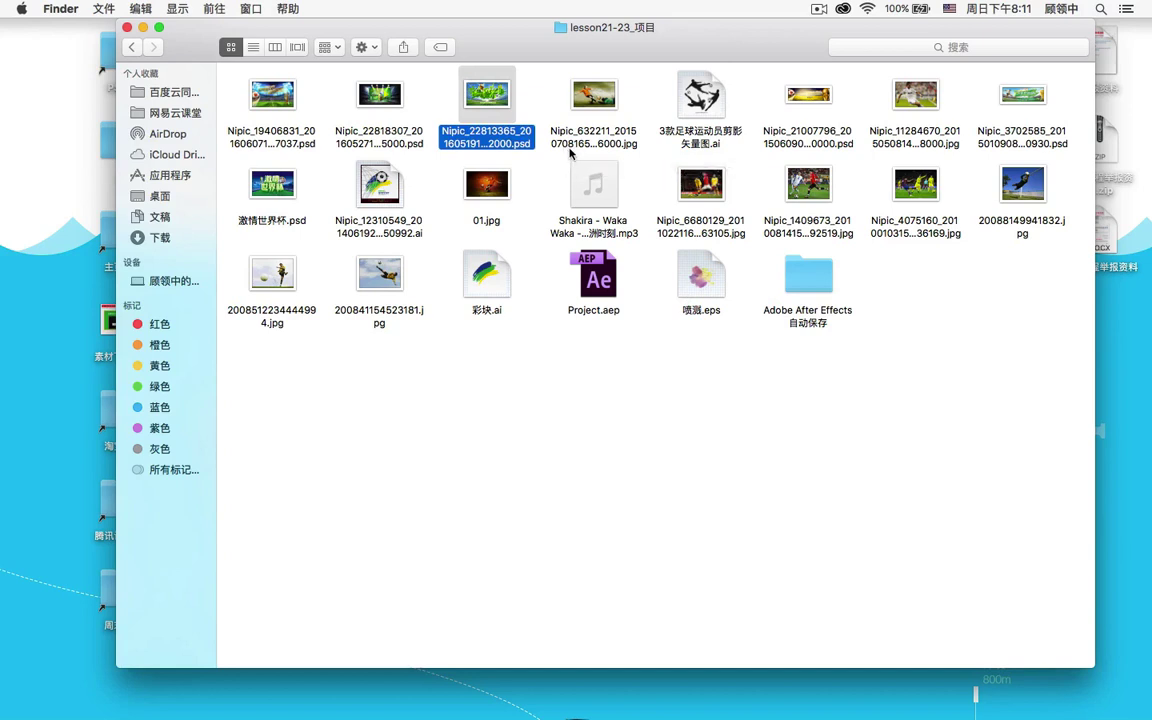
right_click(487, 97)
mouse_move(646, 120)
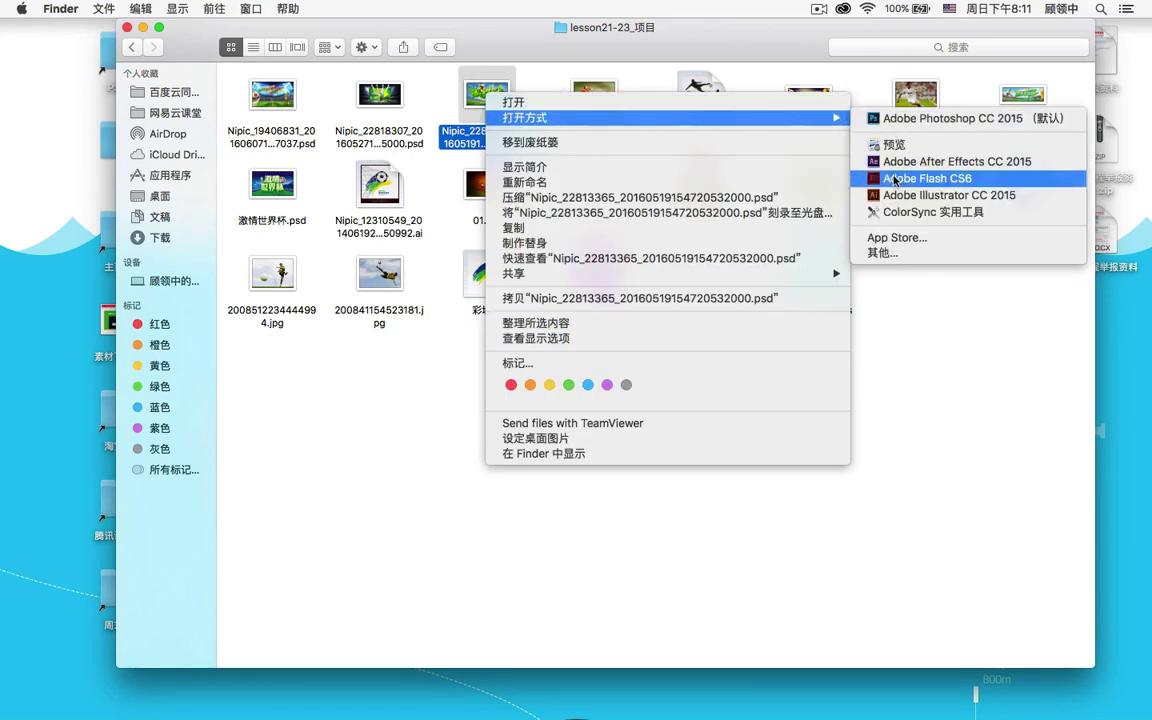
right_click(480, 90)
right_click(484, 85)
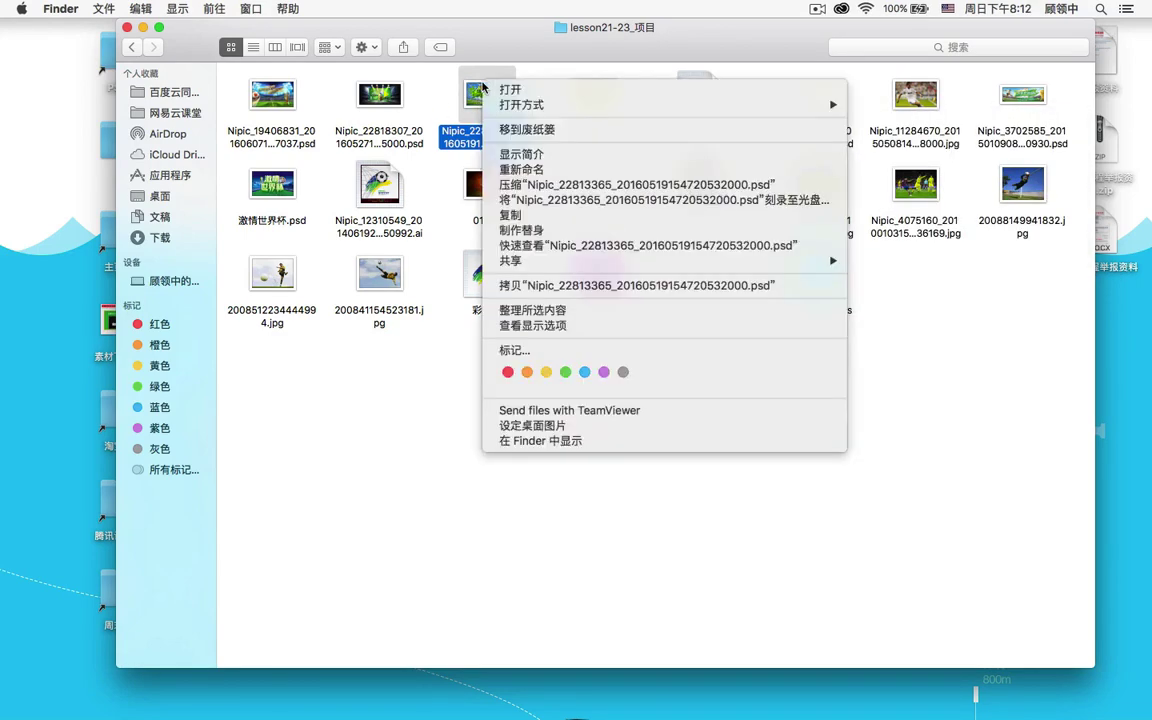
mouse_move(768, 105)
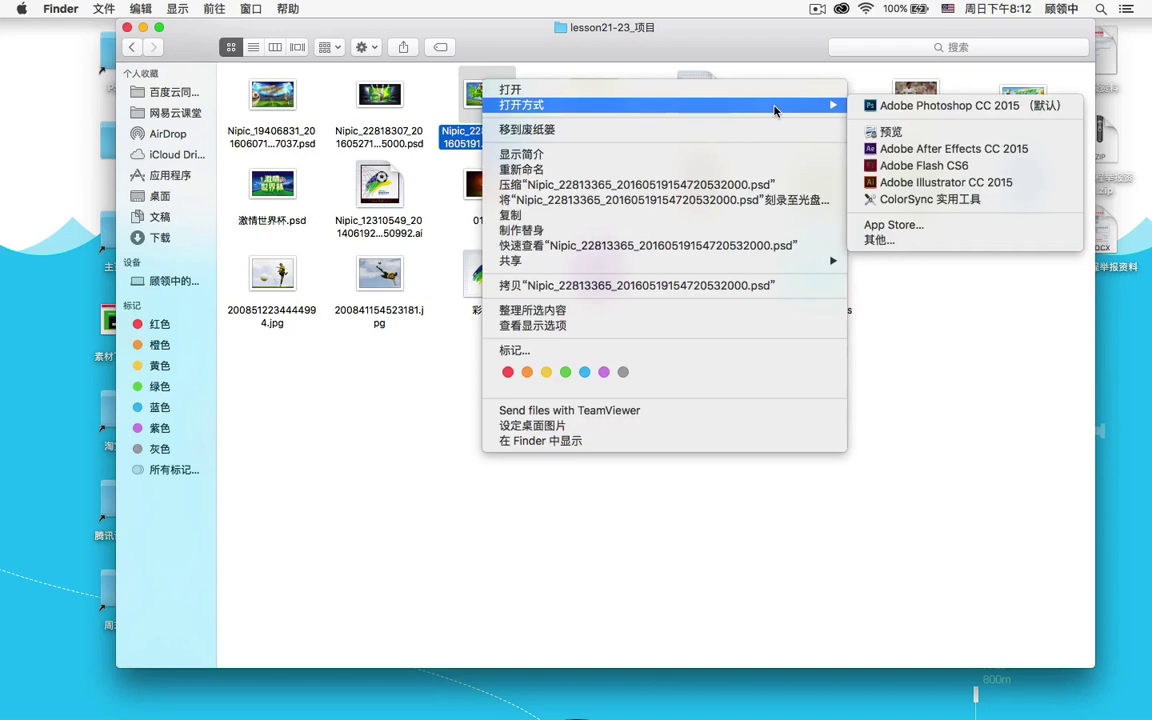
click(888, 104)
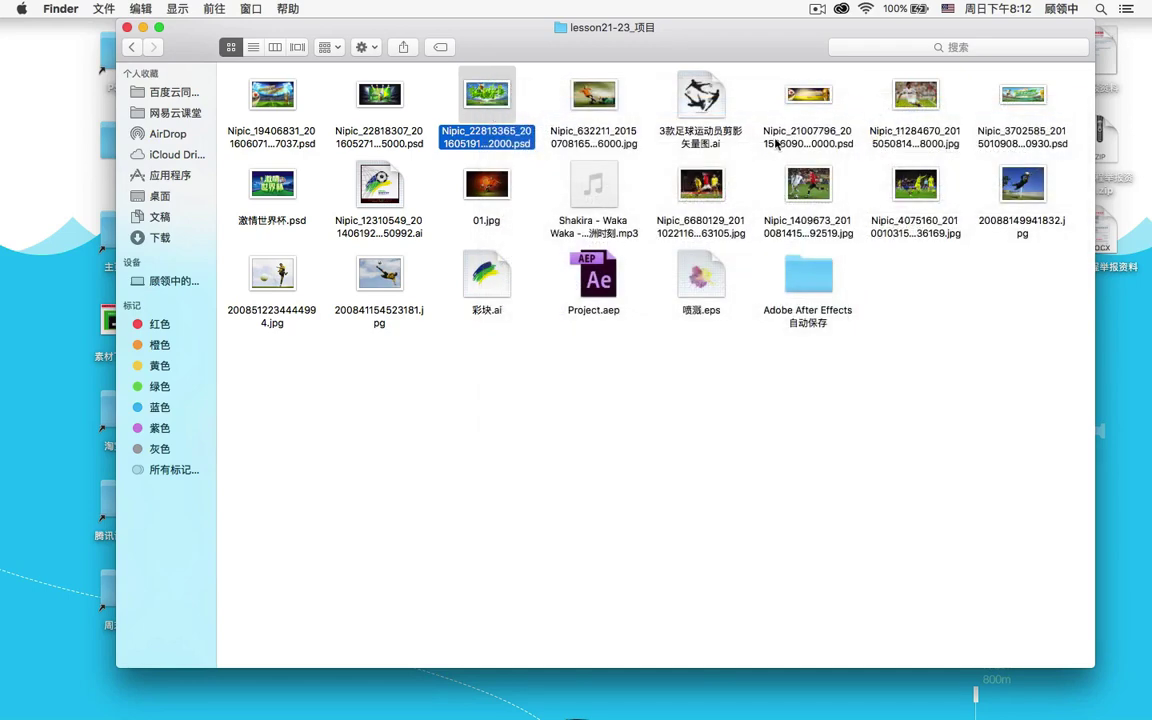
- Preview the vector files 3款足球运动员剪影矢量图.ai and 彩块.ai without opening them
click(717, 99)
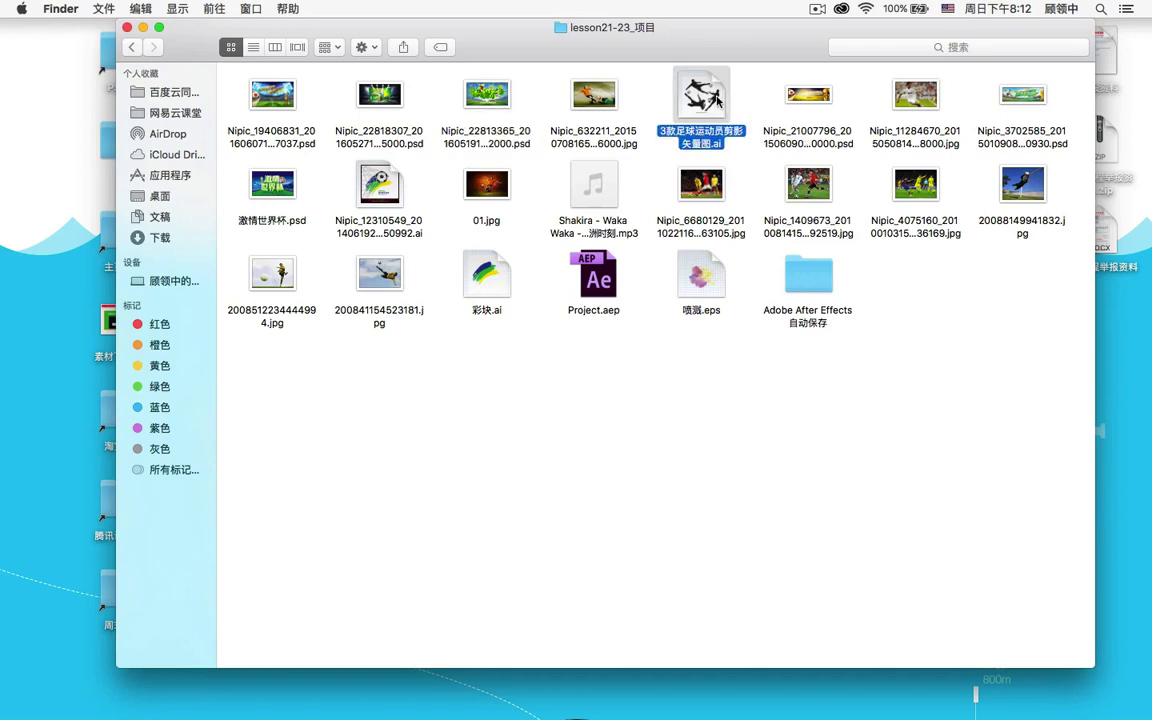
key(space)
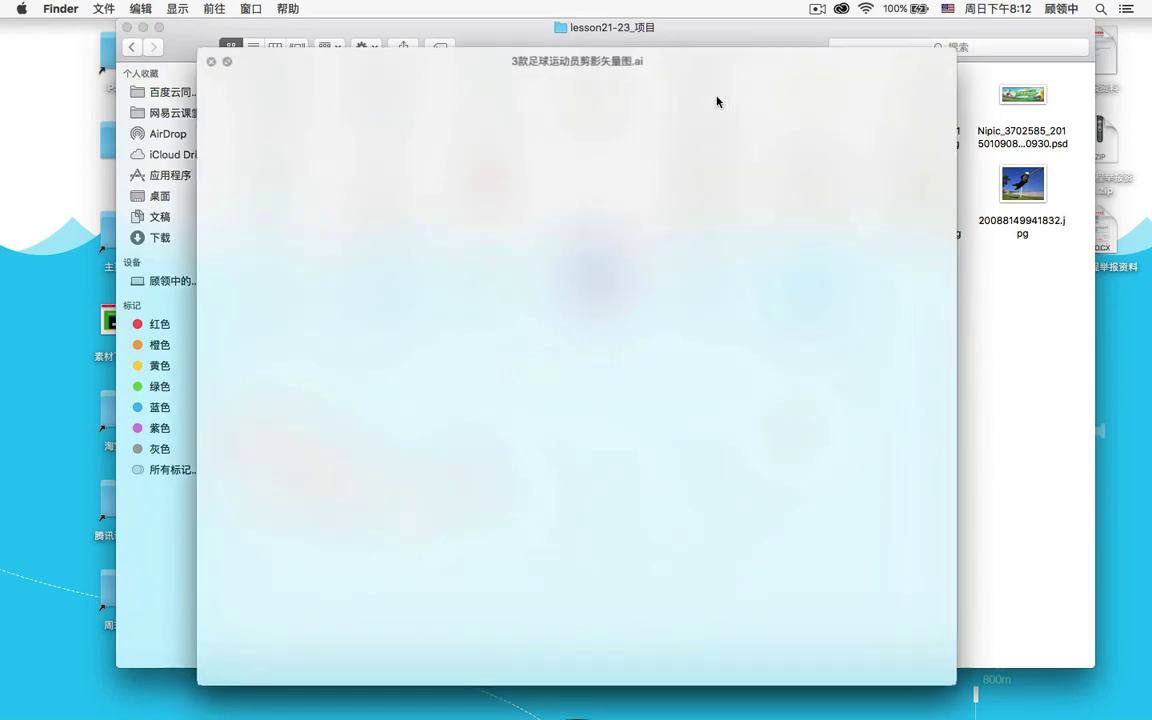
key(space)
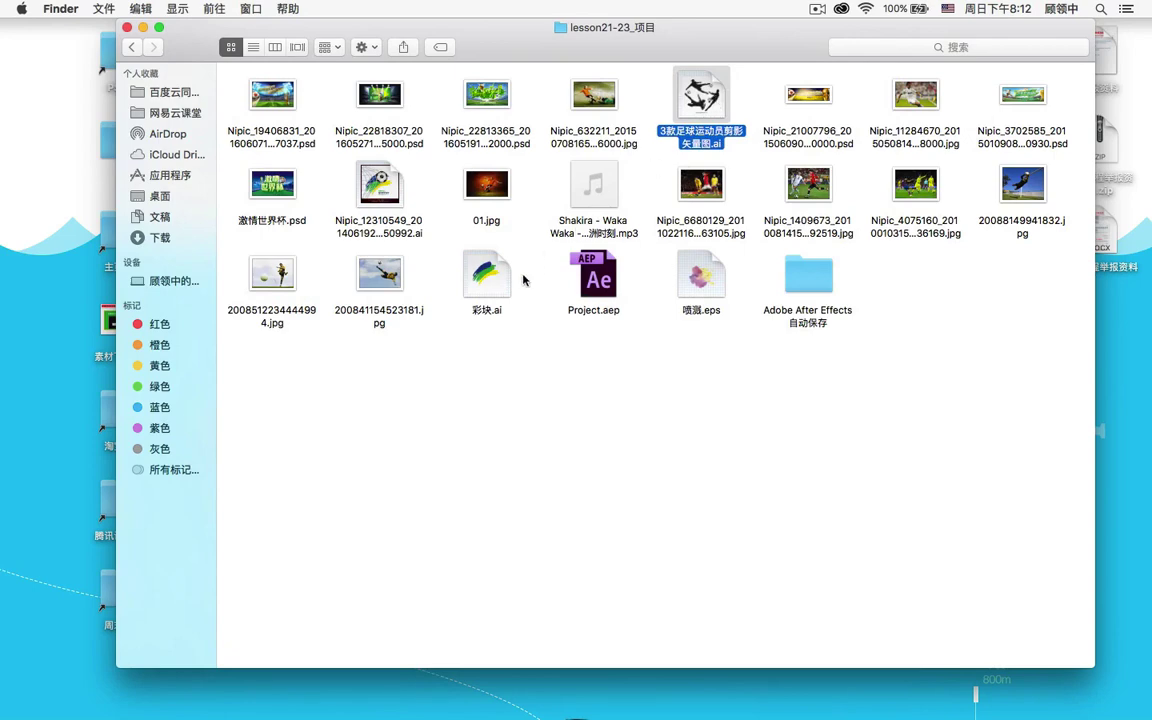
click(470, 265)
key(space)
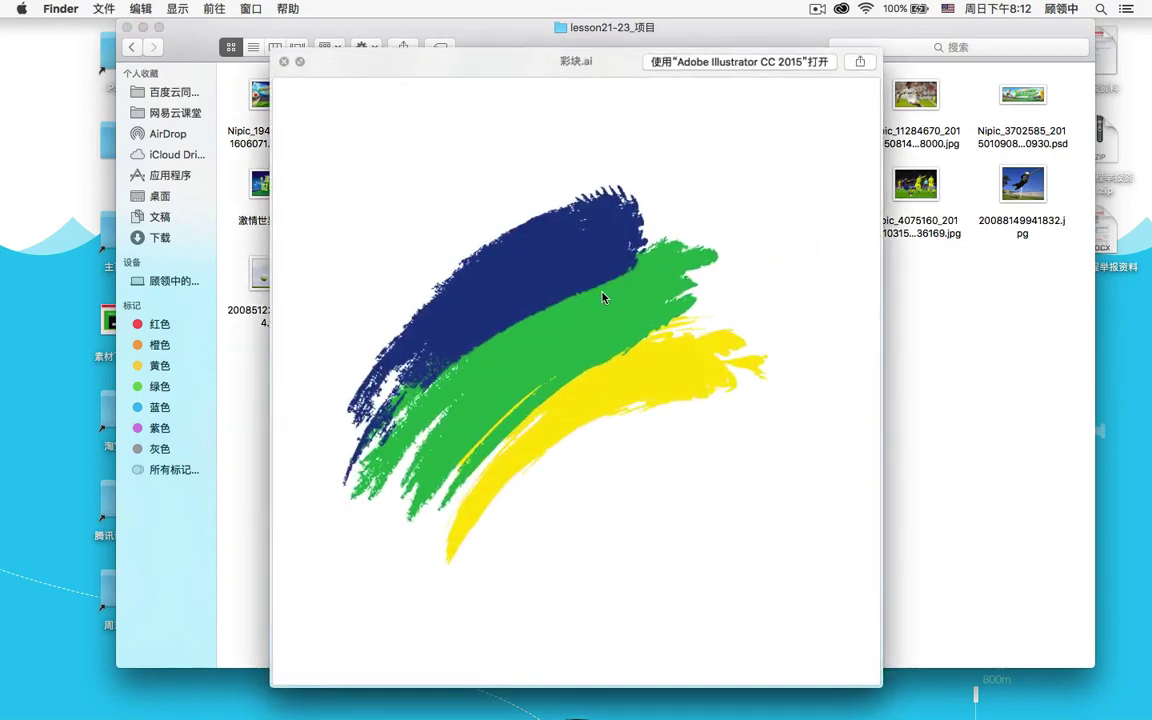
key(space)
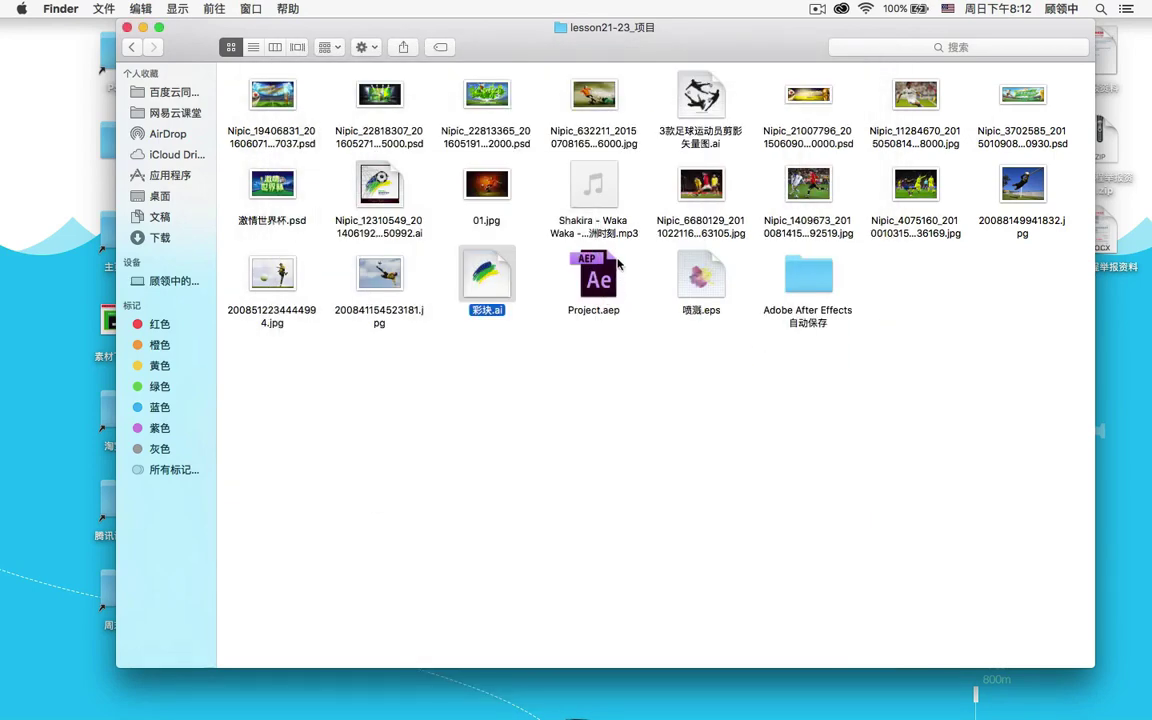
- Switch to Photoshop and leave the document's missing fonts unresolved
click(643, 694)
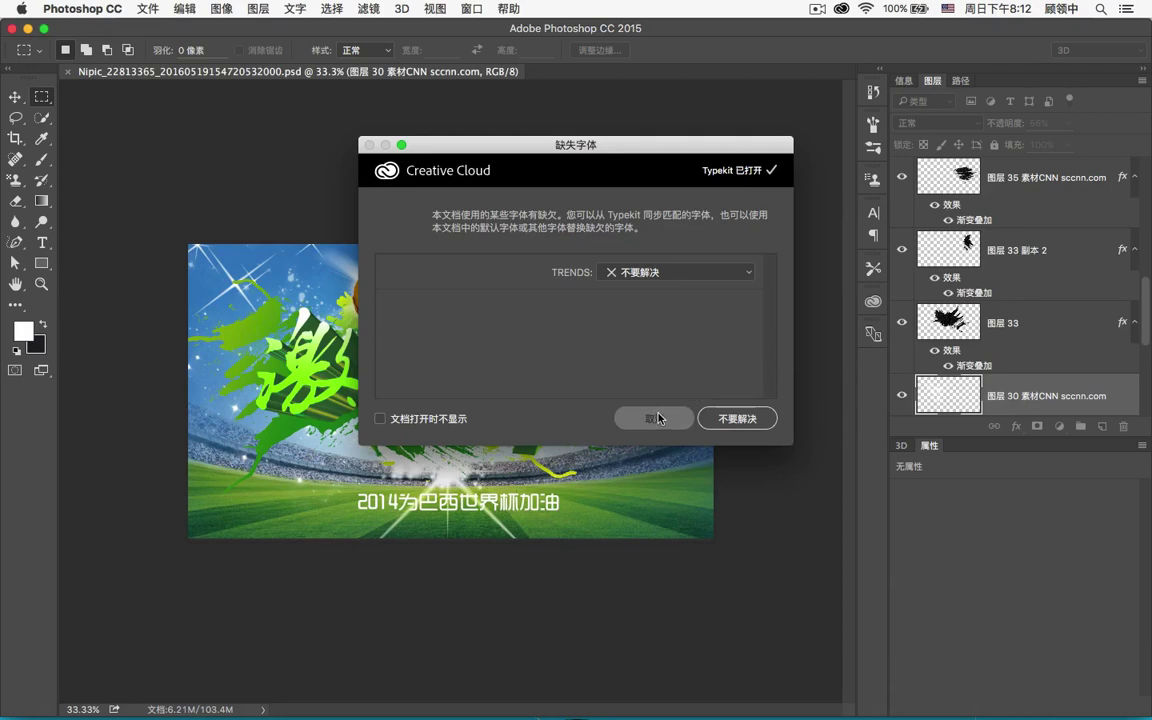
click(737, 418)
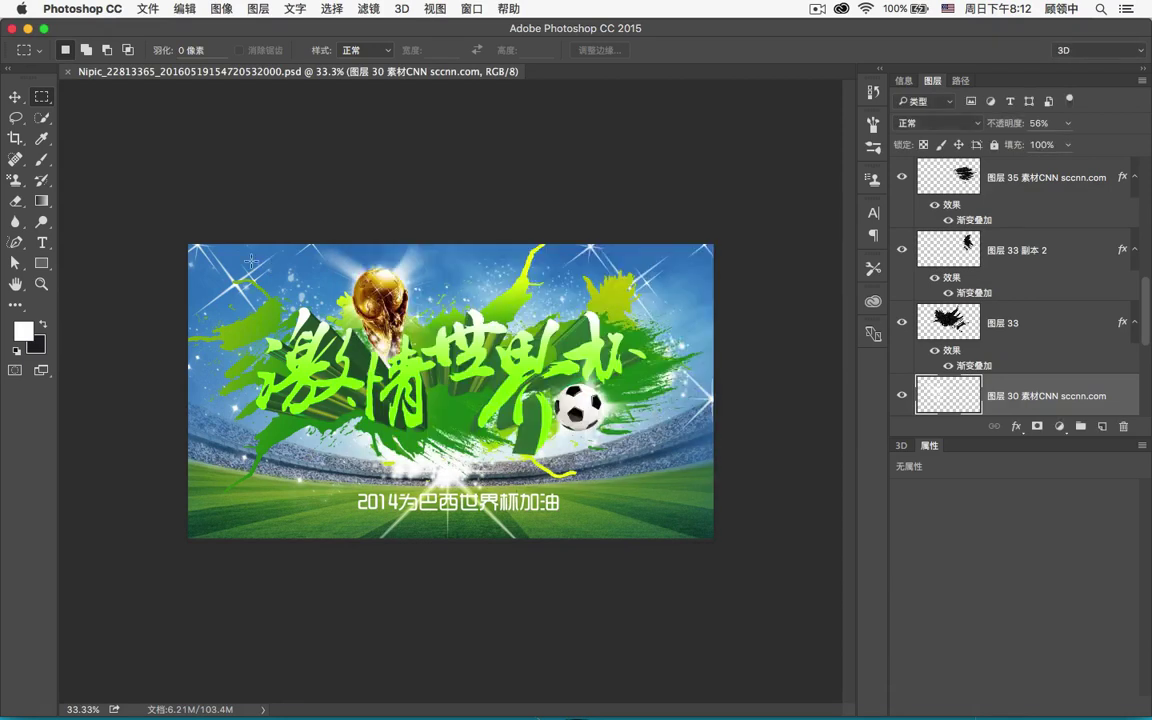
- Select the text 2014为巴西世界杯加油 on the canvas with the Move tool and delete its layer
click(15, 96)
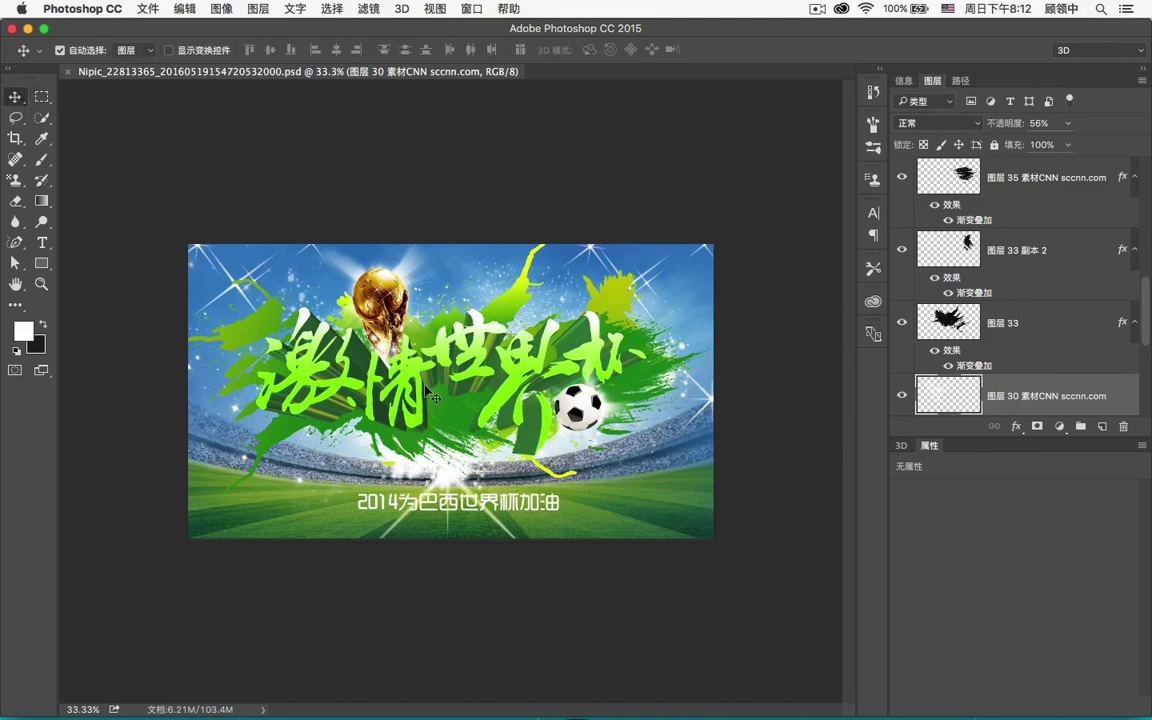
click(495, 507)
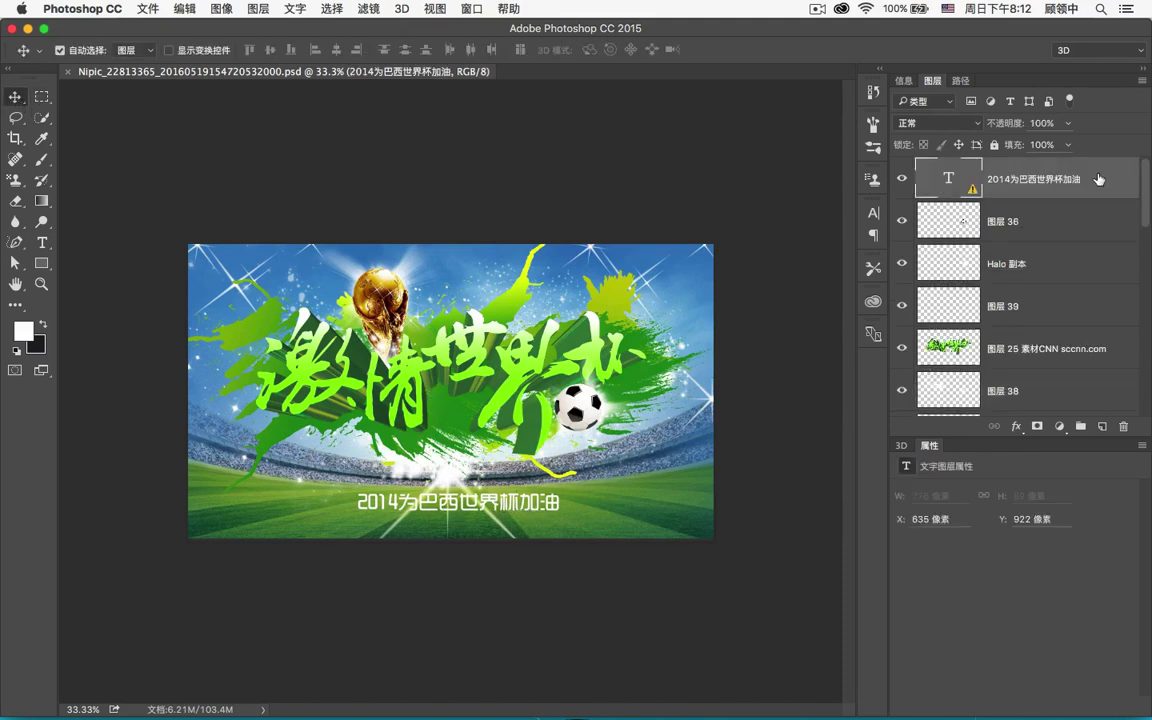
key(Delete)
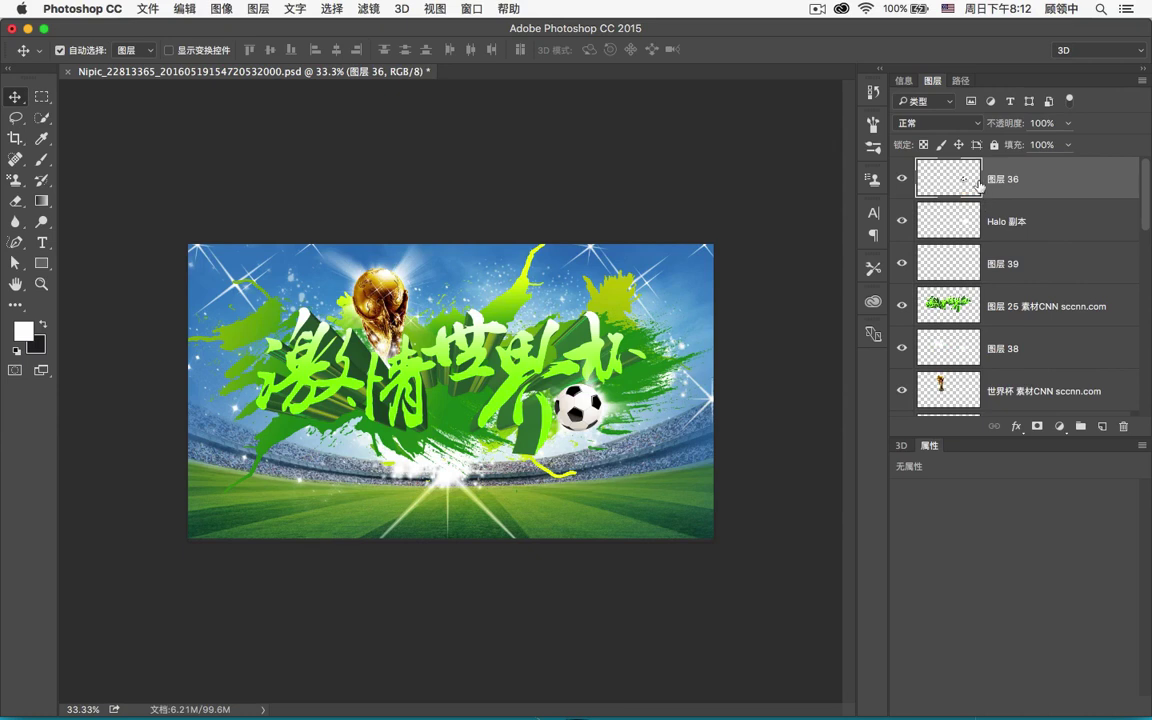
- Rename the football layer 图层 36 as ball
double_click(1003, 179)
text(ball)
key(Return)
double_click(1000, 179)
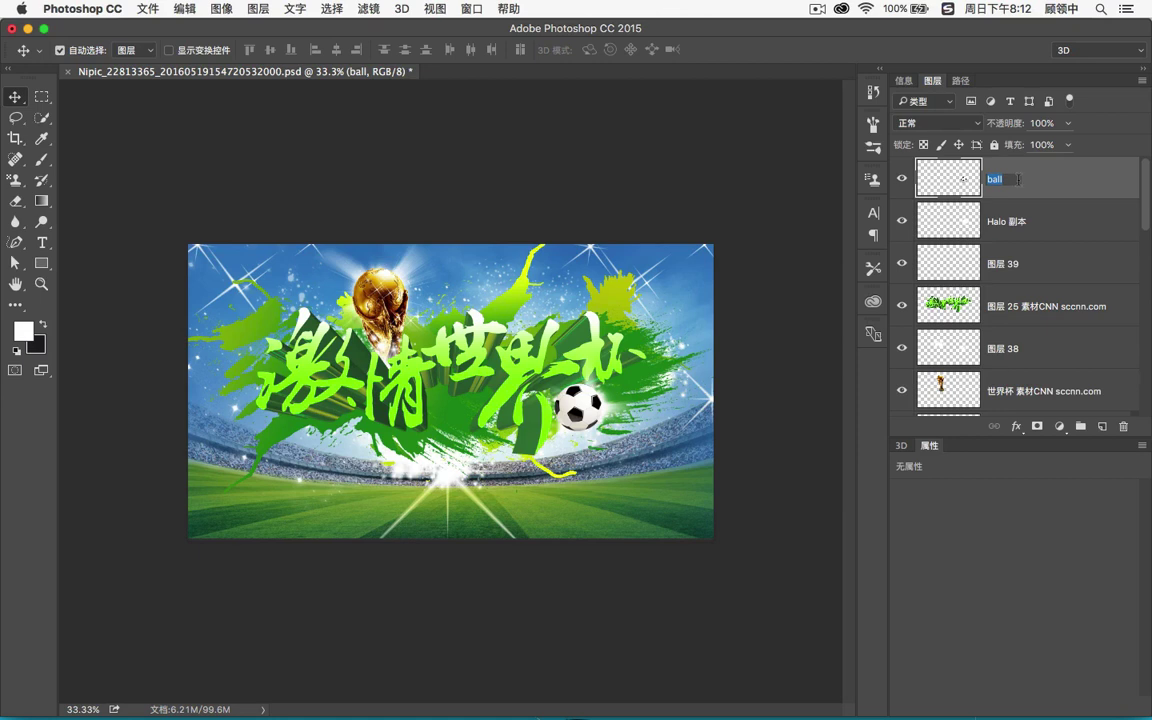
text(qu)
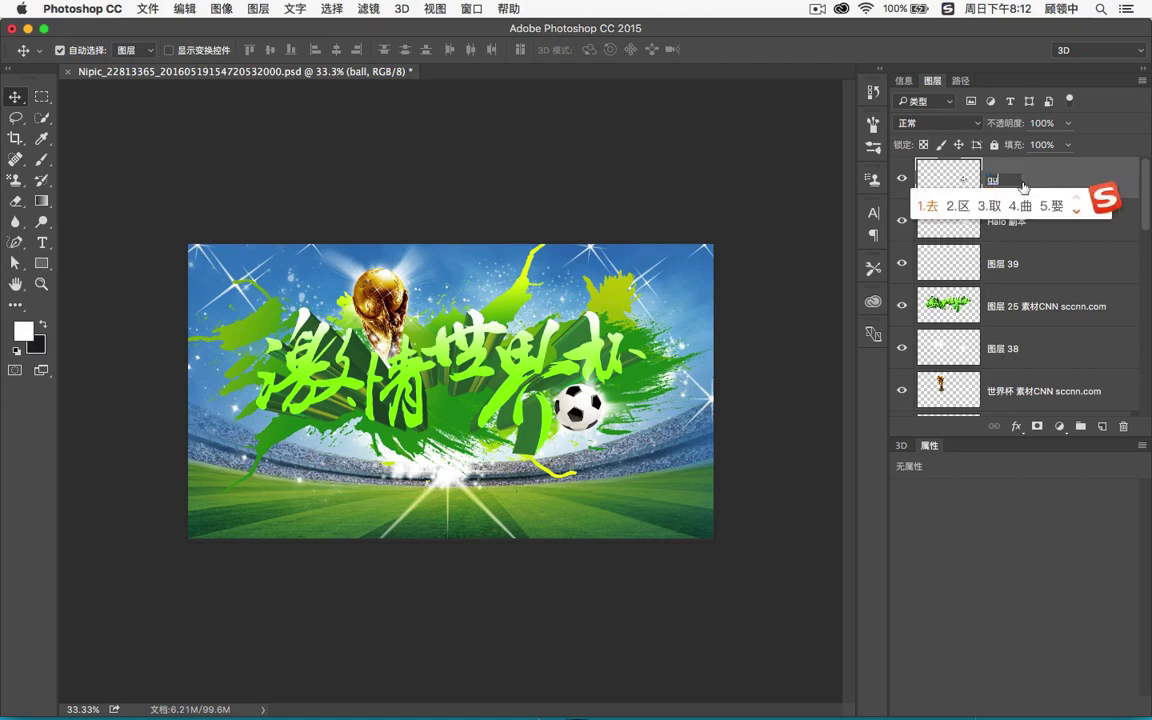
key(Return)
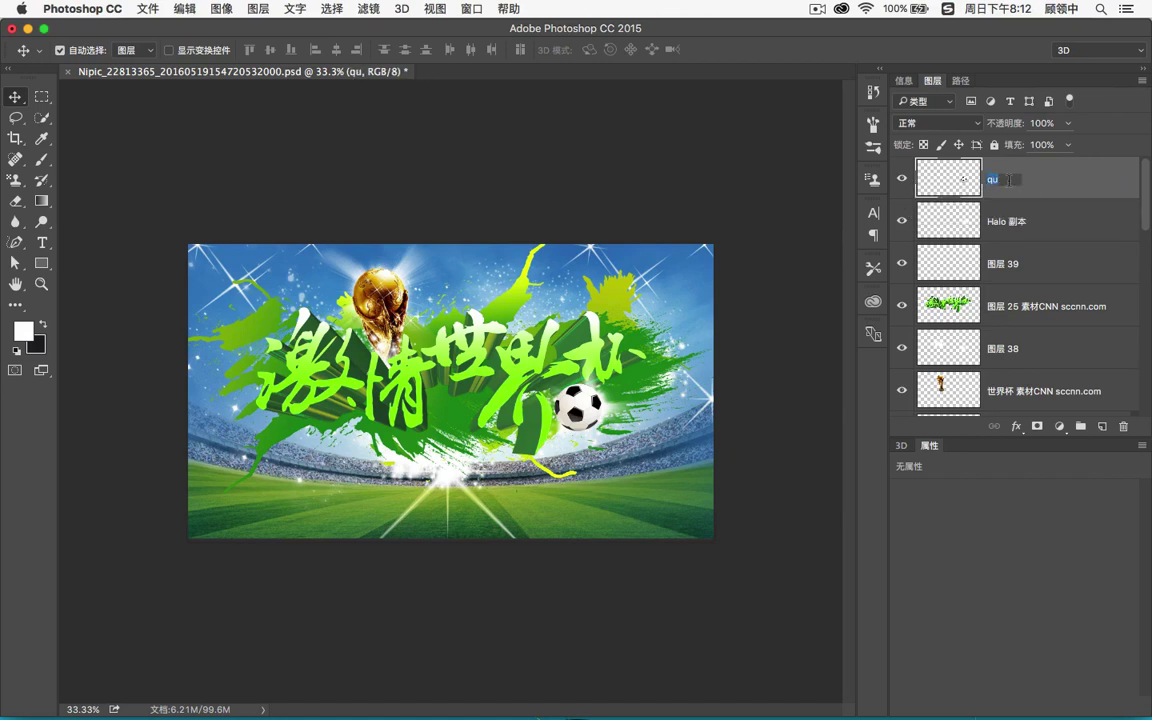
text(ball5)
key(Return)
- Toggle the visibility of the Halo 副本 layer to identify its content and rename it as glow
click(945, 225)
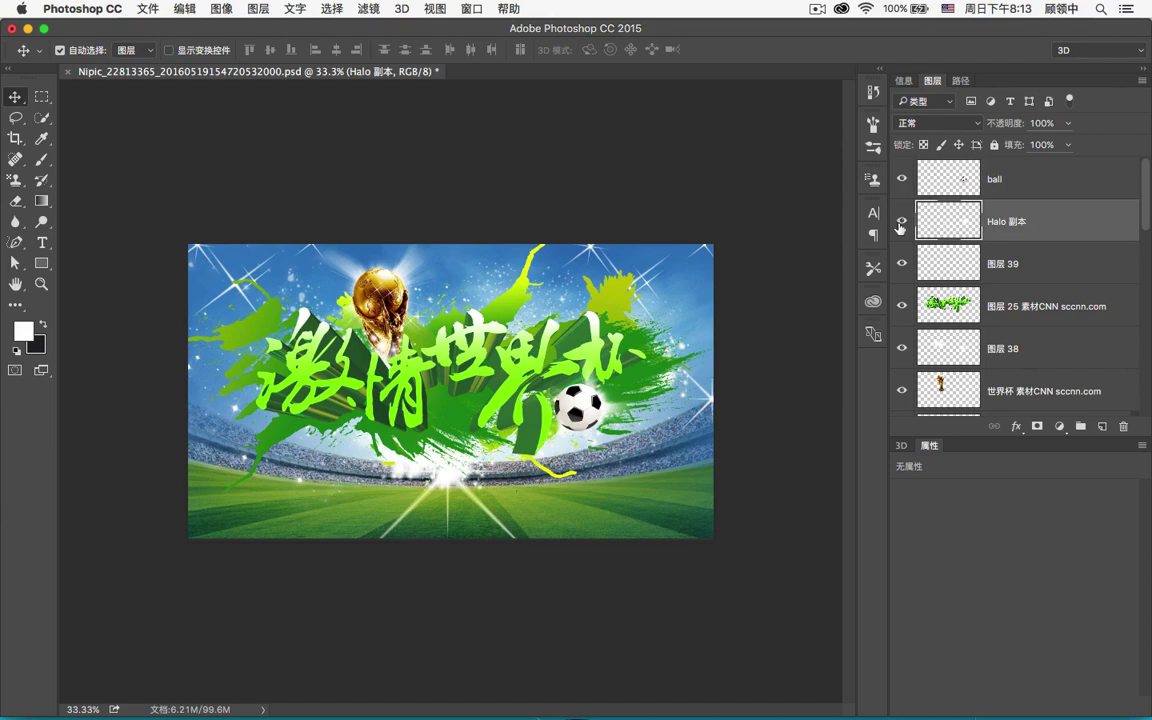
click(901, 222)
click(901, 222)
click(901, 222)
click(901, 222)
double_click(1006, 221)
text(d)
key(Return)
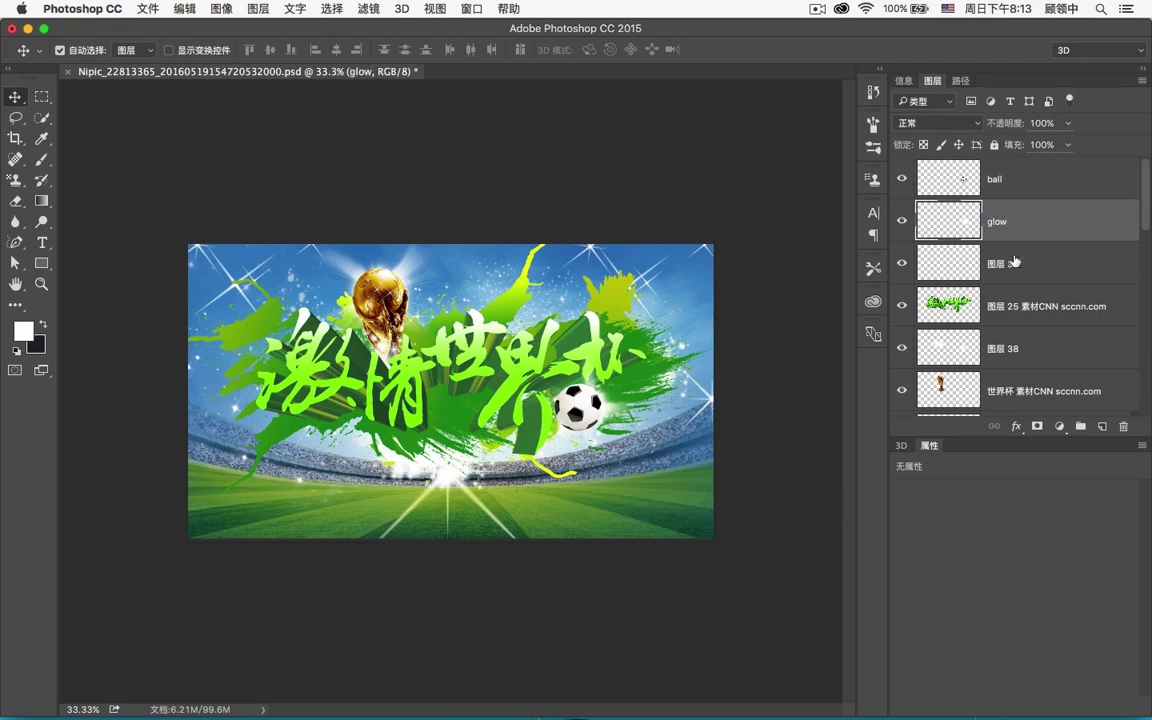
- Check the content of 图层 39 by toggling and isolating its visibility, restore the other layers and delete it
click(948, 263)
click(902, 264)
click(902, 264)
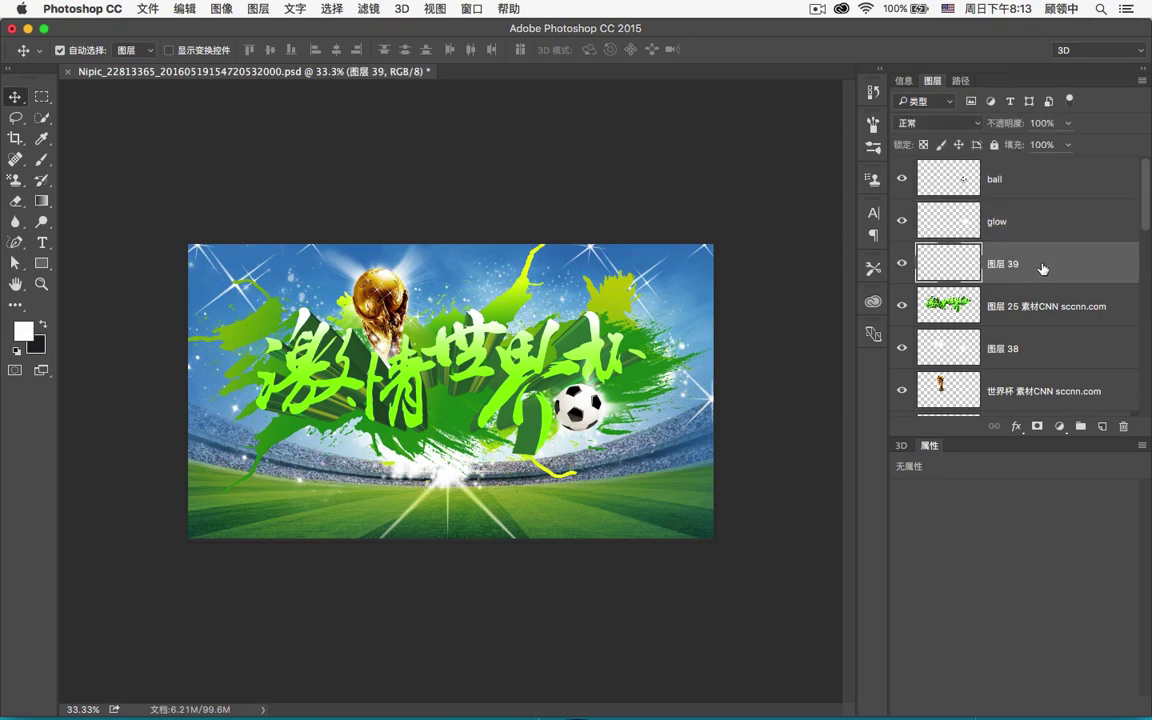
alt+click(903, 264)
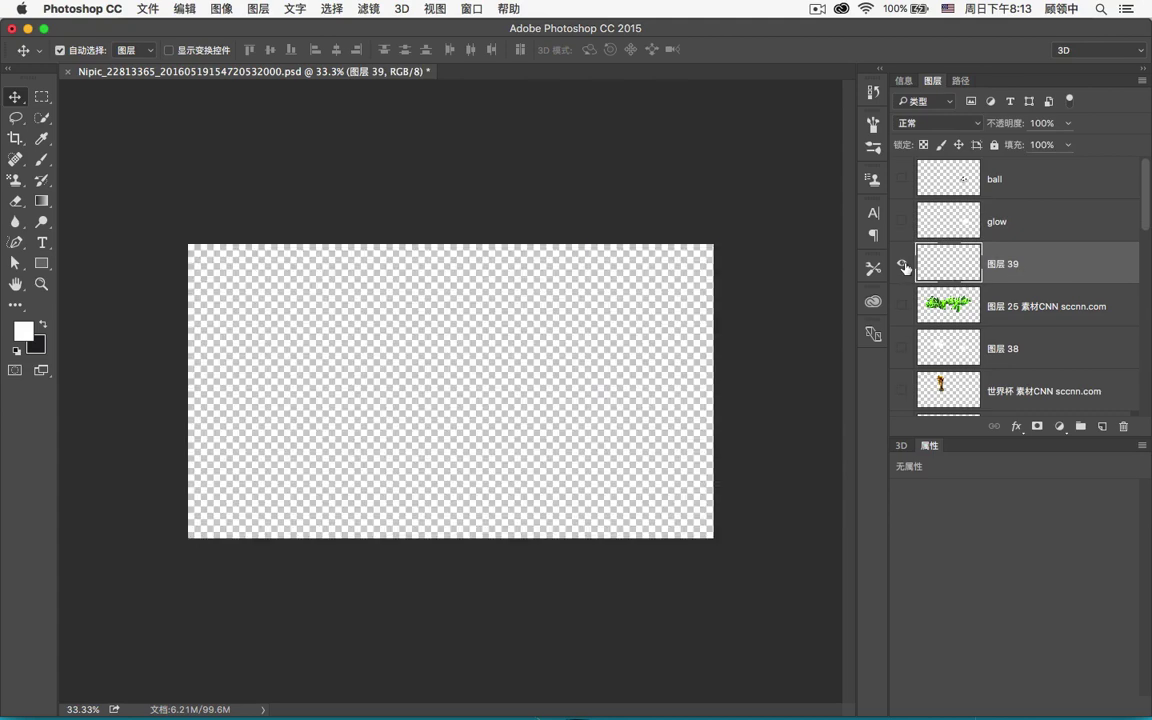
alt+click(903, 264)
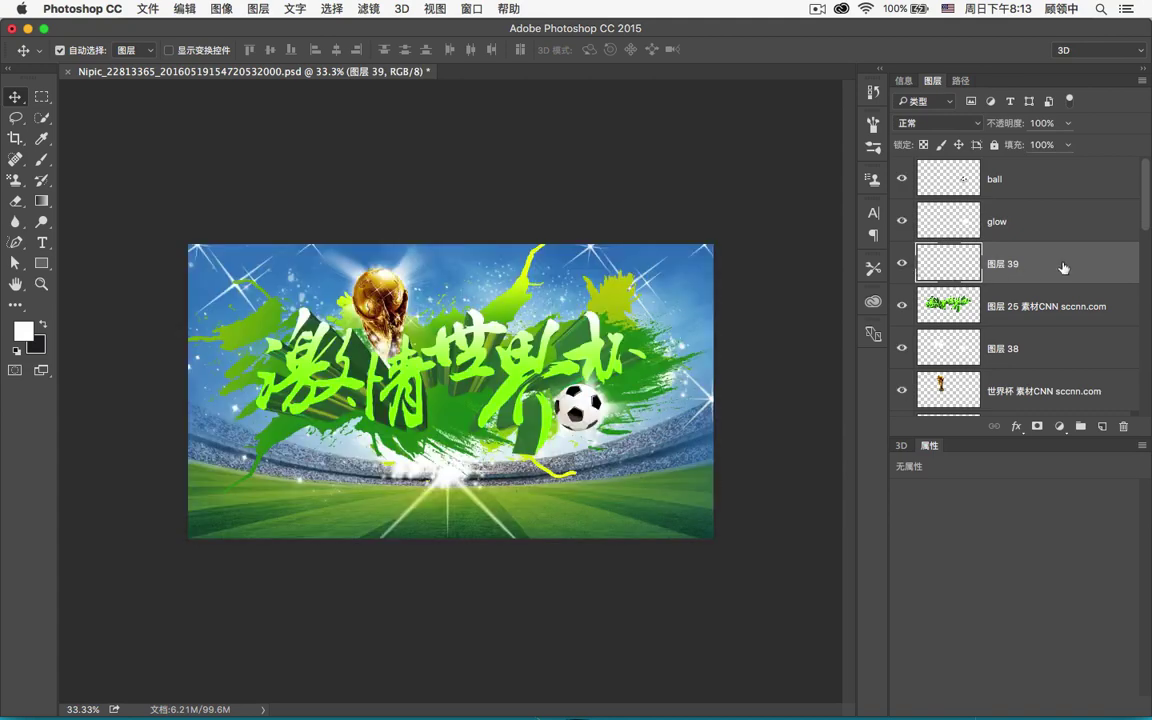
key(BackSpace)
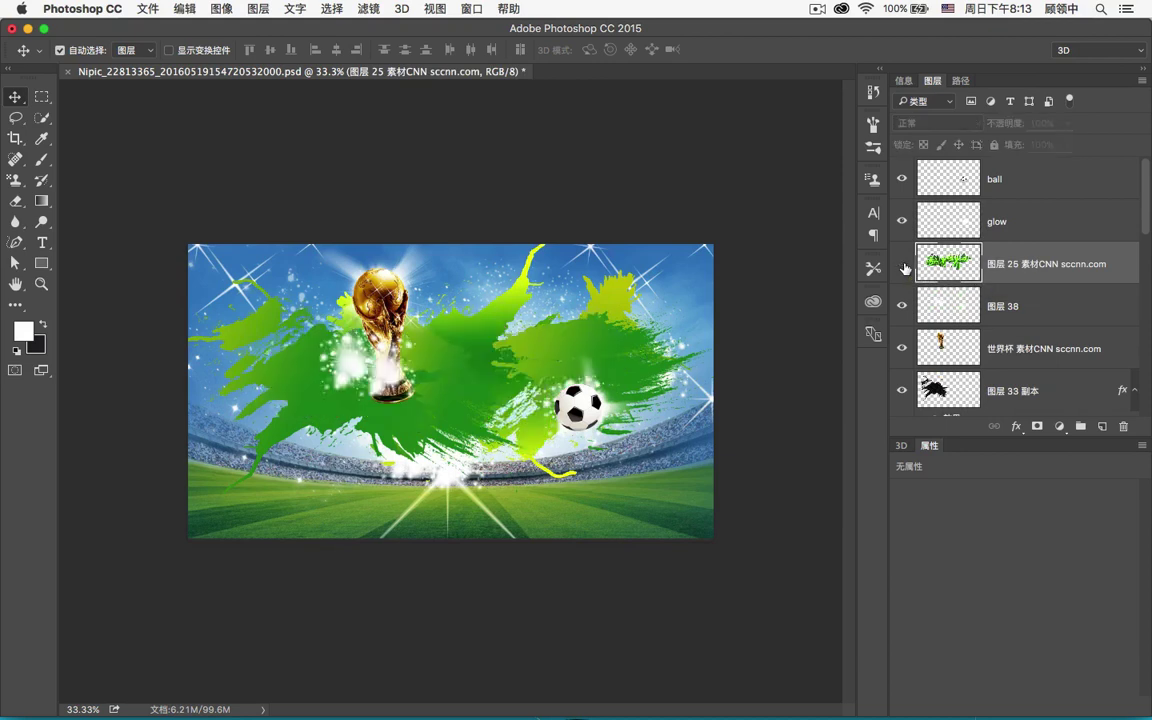
- Rename the green title lettering layer 图层 25 素材CNN sccnn.com as club
double_click(1020, 265)
key(BackSpace)
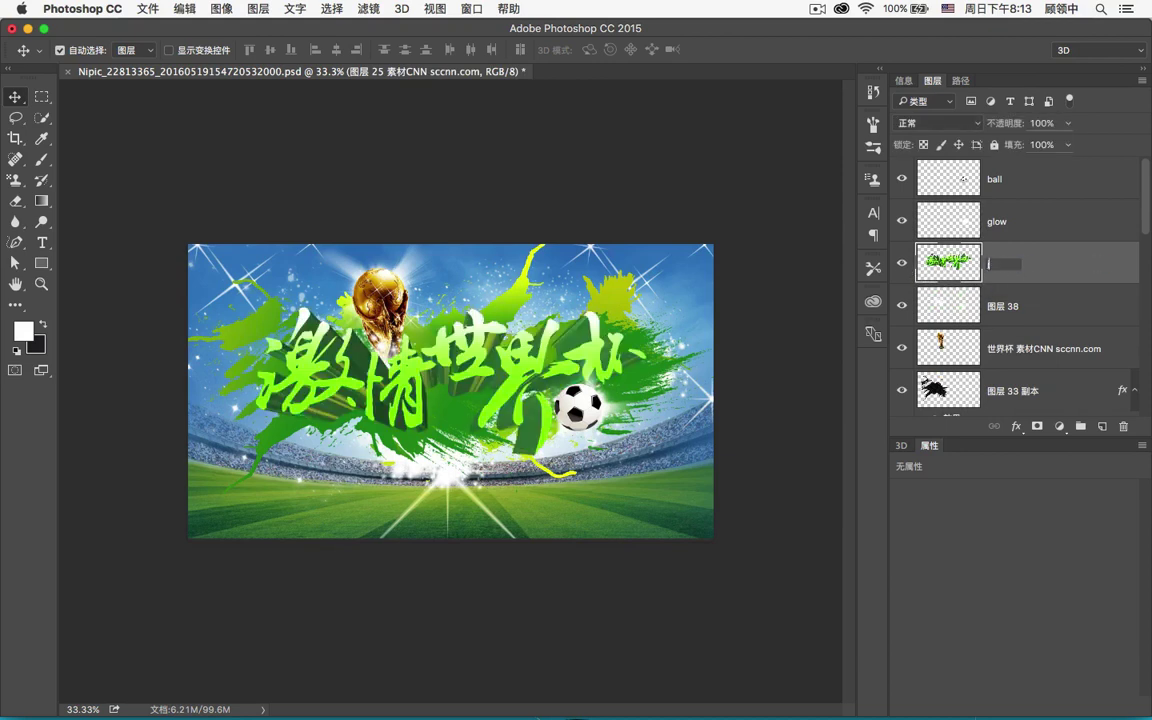
text(c)
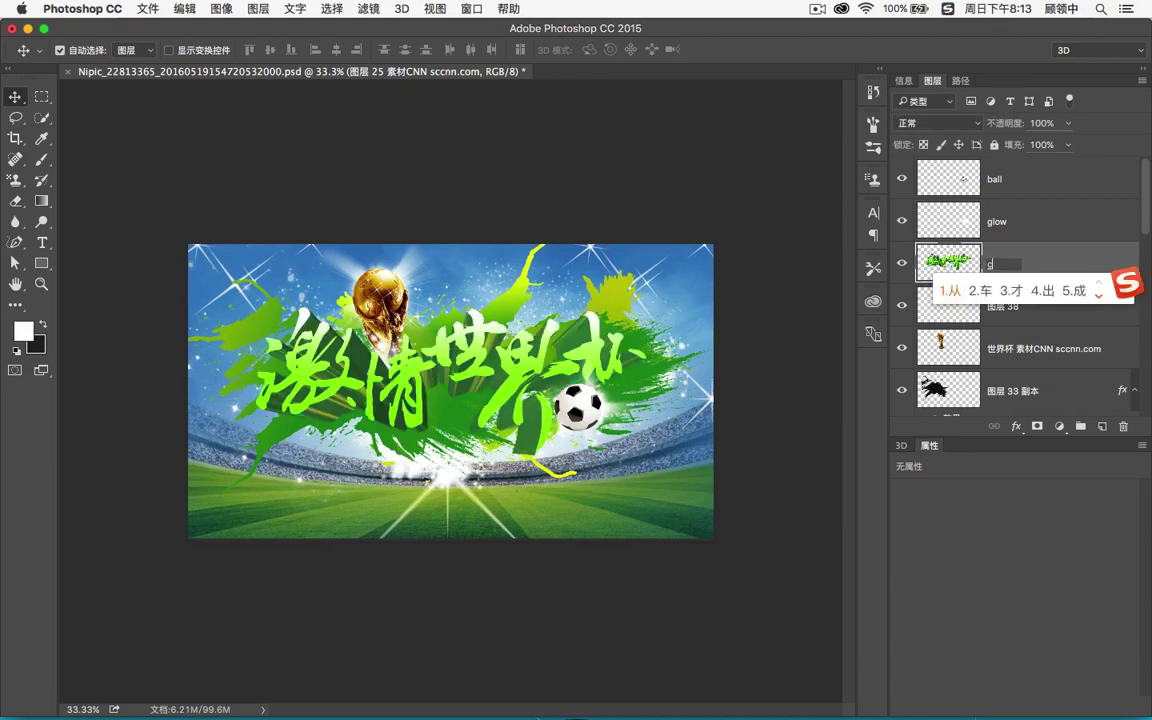
text('lu'p)
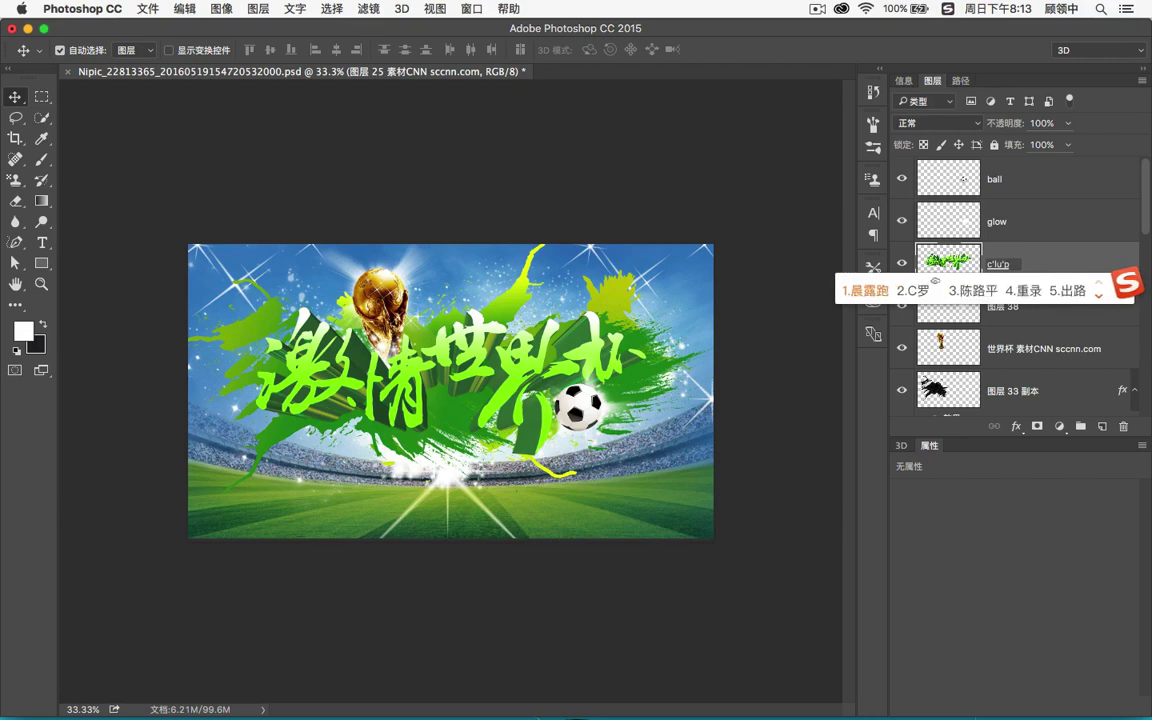
key(Escape)
text(cl)
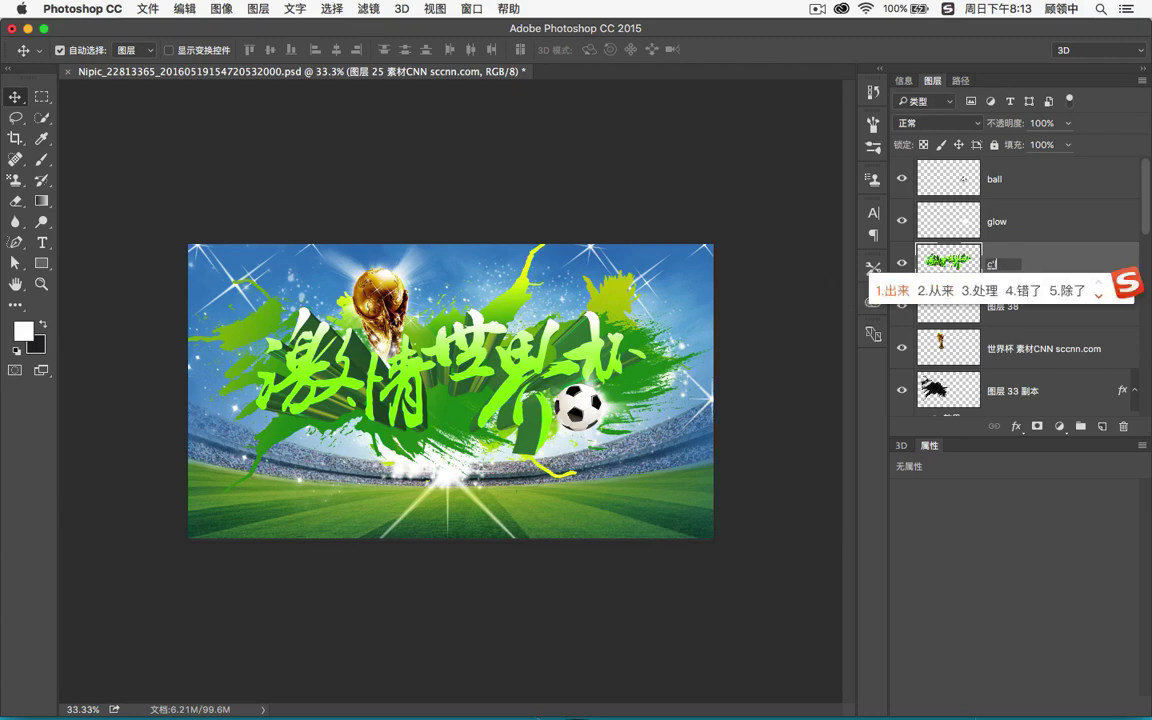
text(ub)
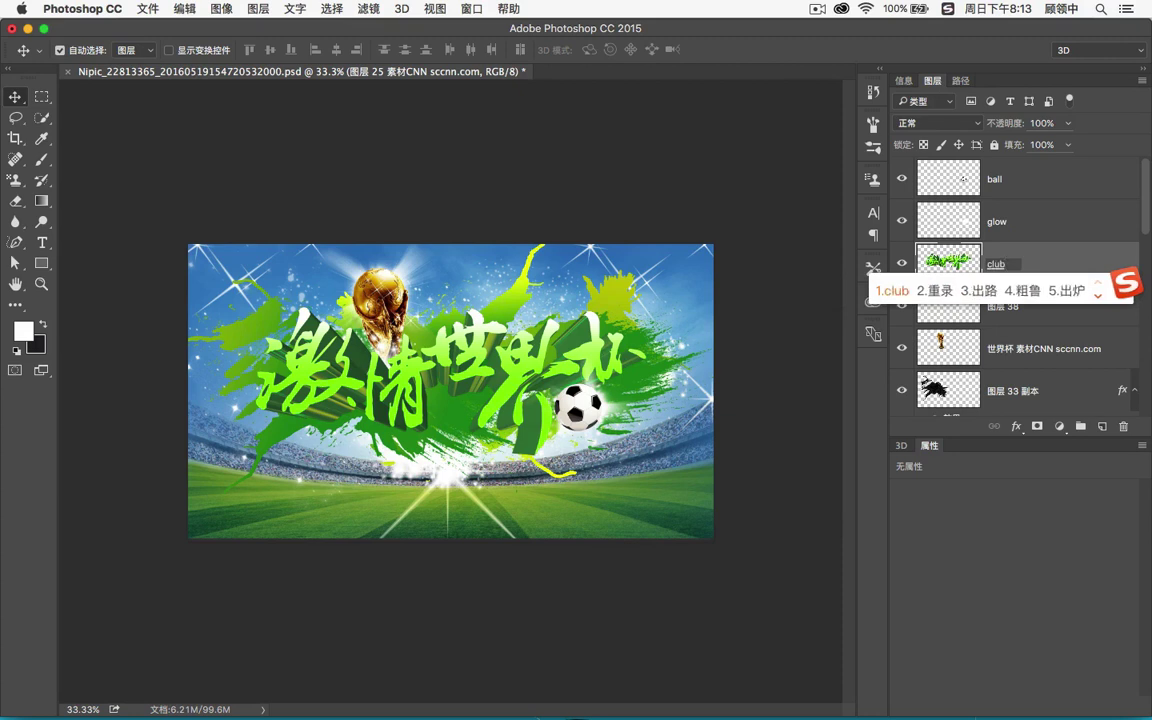
key(Return)
key(Return)
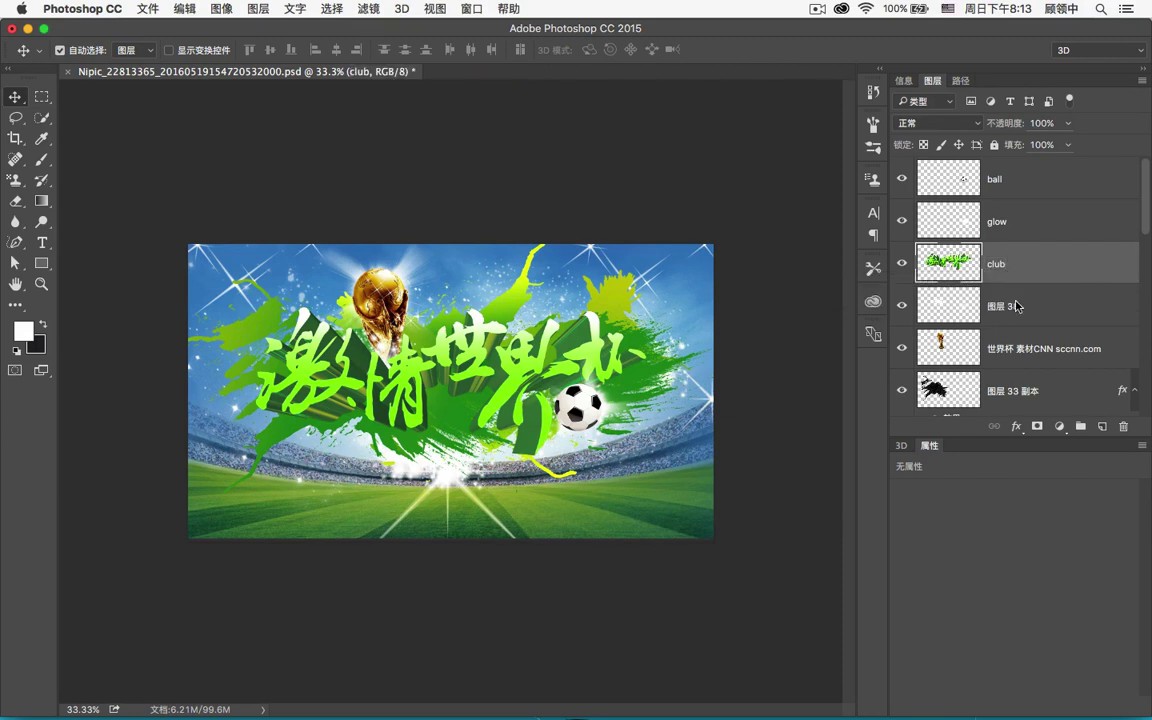
- Toggle the visibility of 图层 38 to identify its content and rename the layer as star
click(903, 306)
click(903, 306)
click(903, 306)
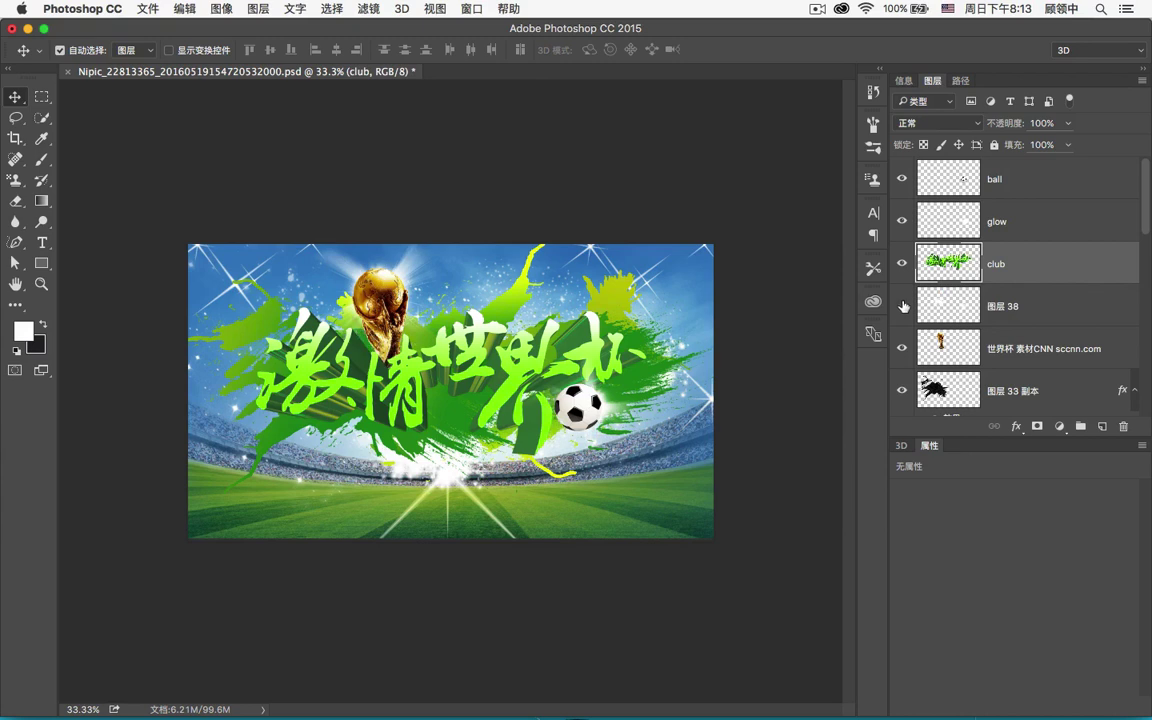
click(903, 306)
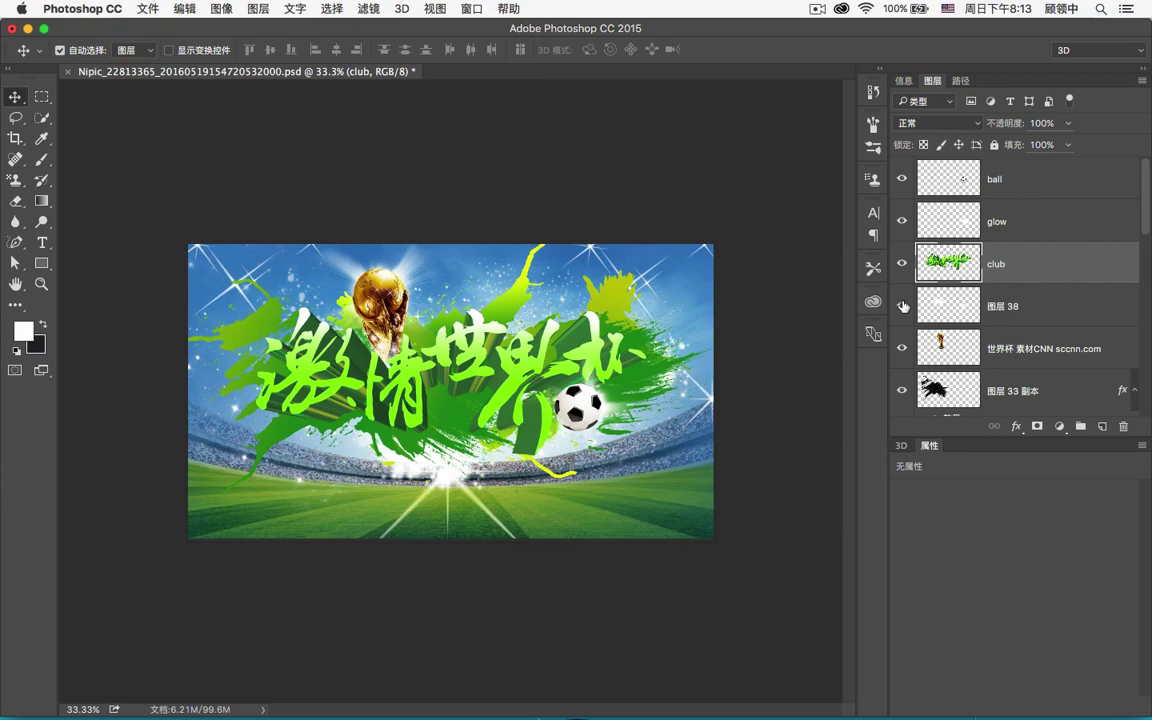
double_click(1002, 306)
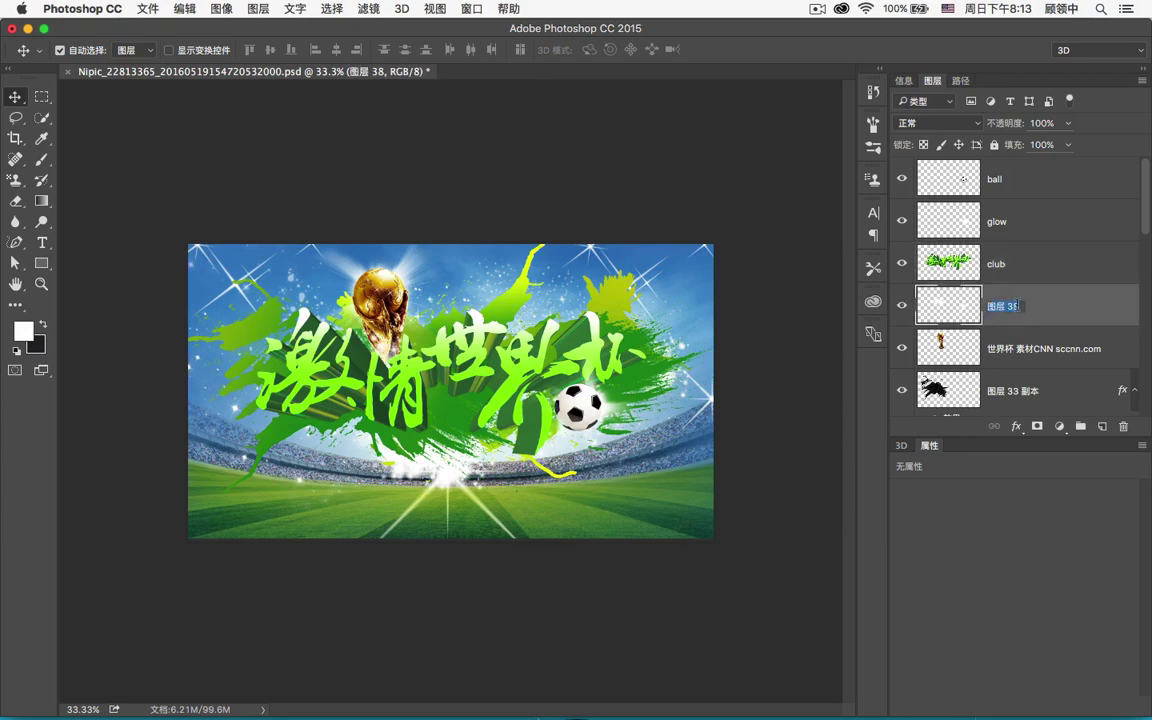
text(g)
key(Return)
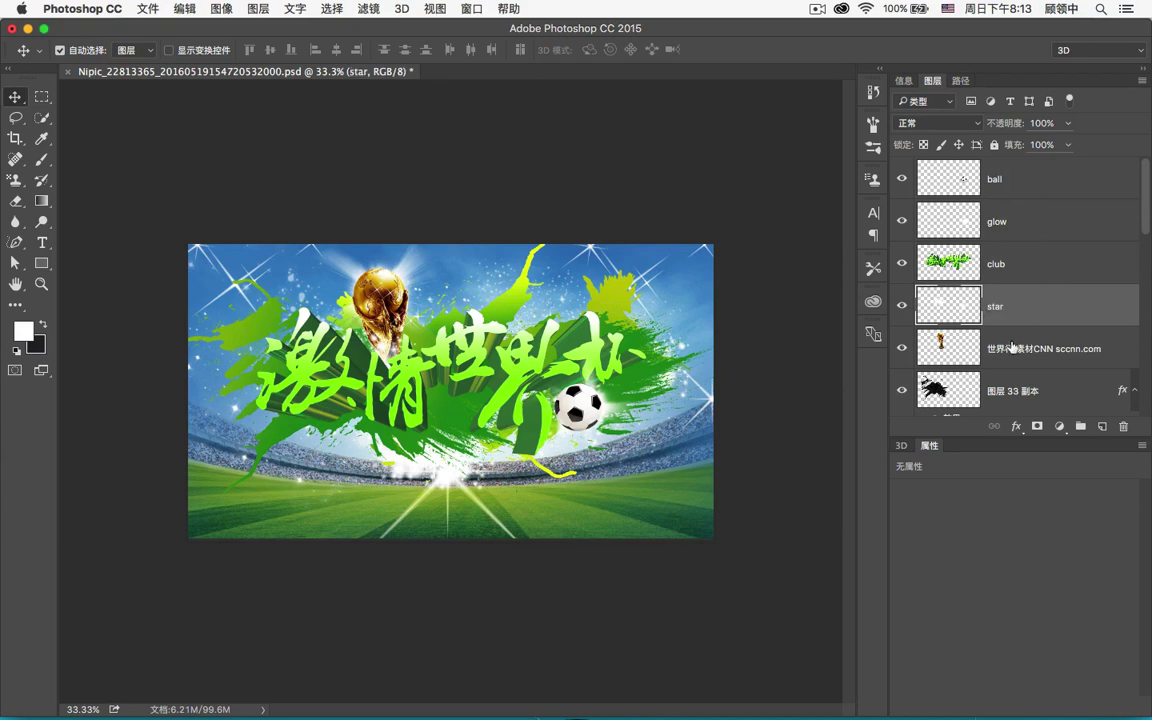
- Rename the trophy layer 世界杯 素材CNN sccnn.com as jiangbei
click(940, 348)
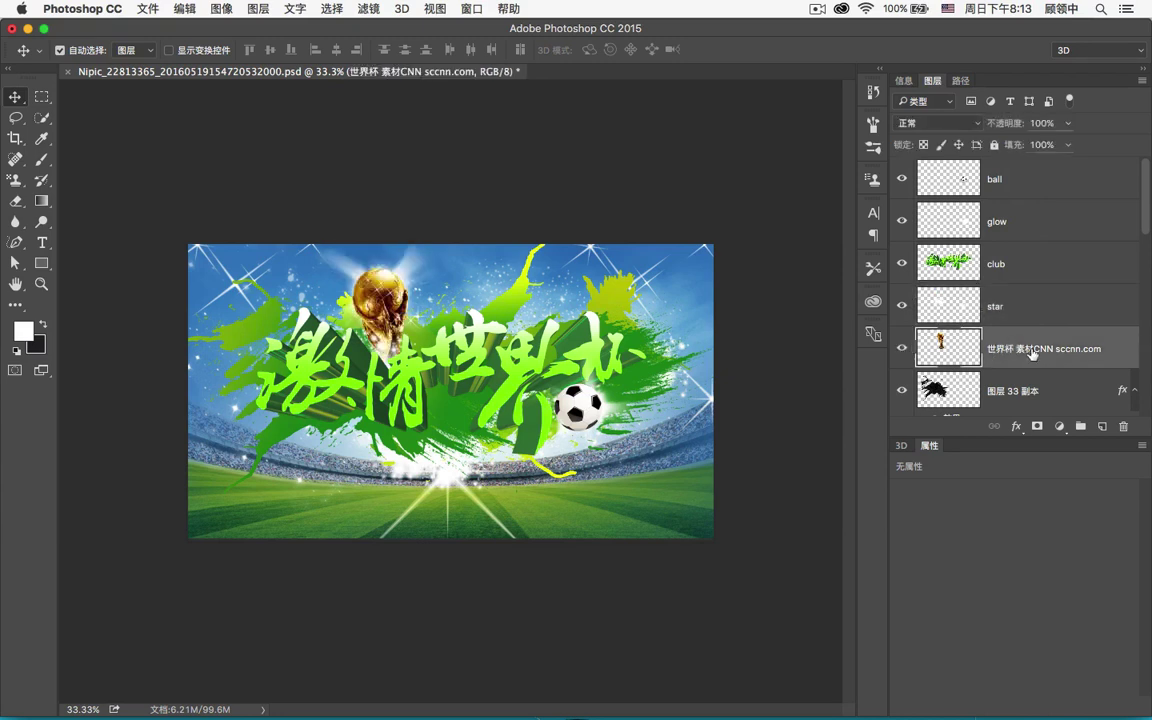
double_click(1095, 348)
key(BackSpace)
text(jiangbei)
key(Return)
- Merge the paint-splash layers from 图层 33 副本 down to 图层 33 into a single layer
click(1040, 390)
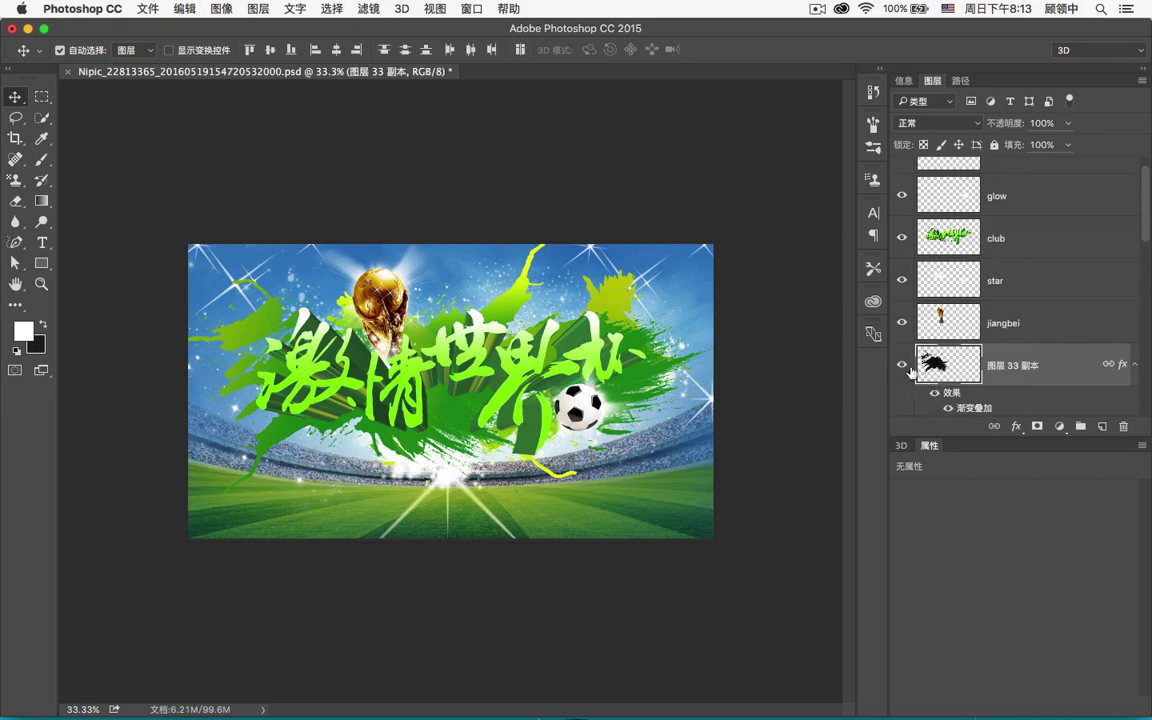
scroll(1038, 359, down, 1)
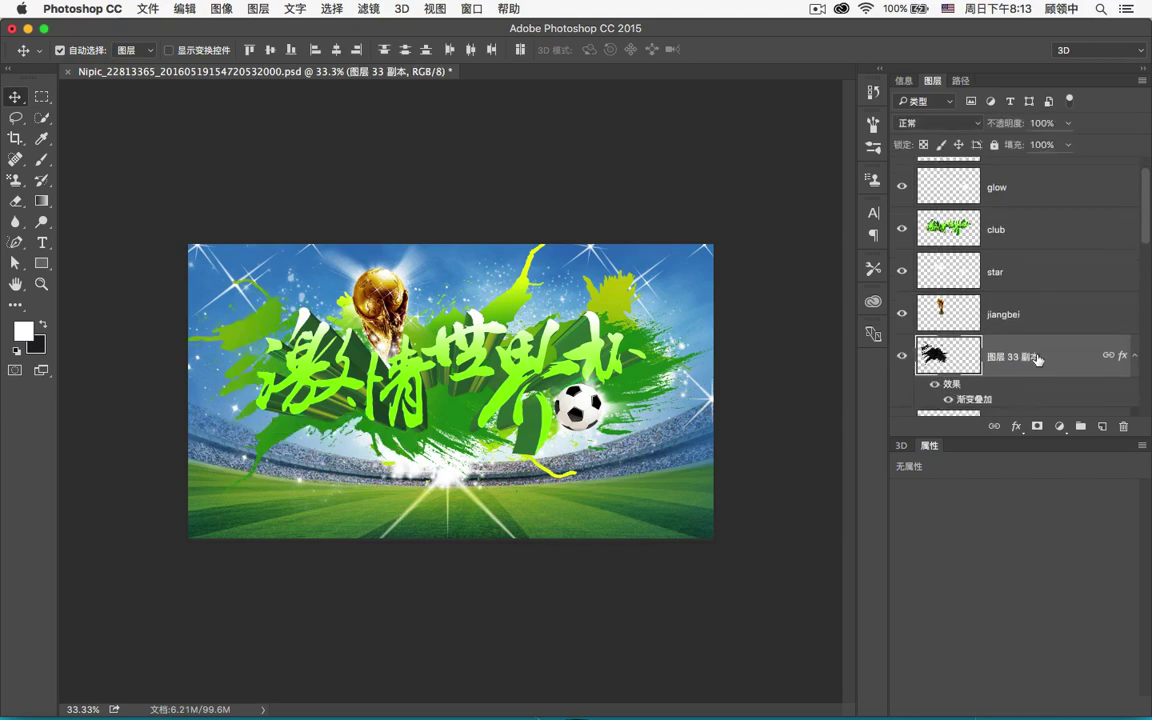
scroll(1025, 330, down, 5)
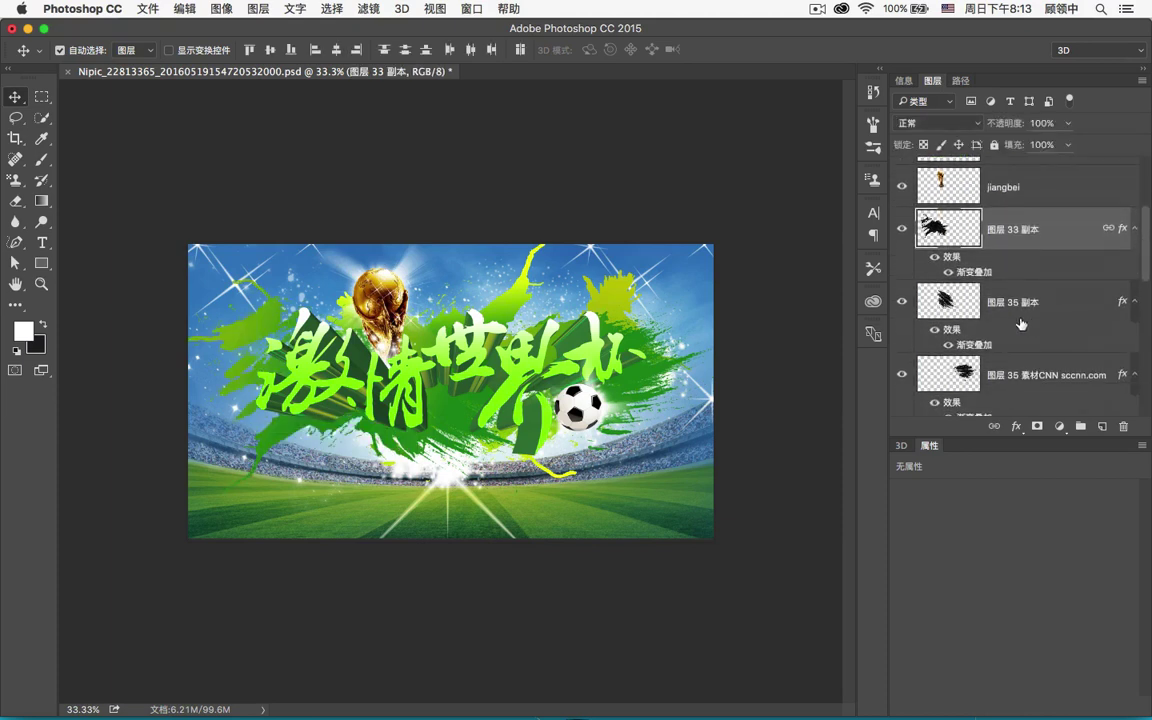
scroll(1021, 323, down, 10)
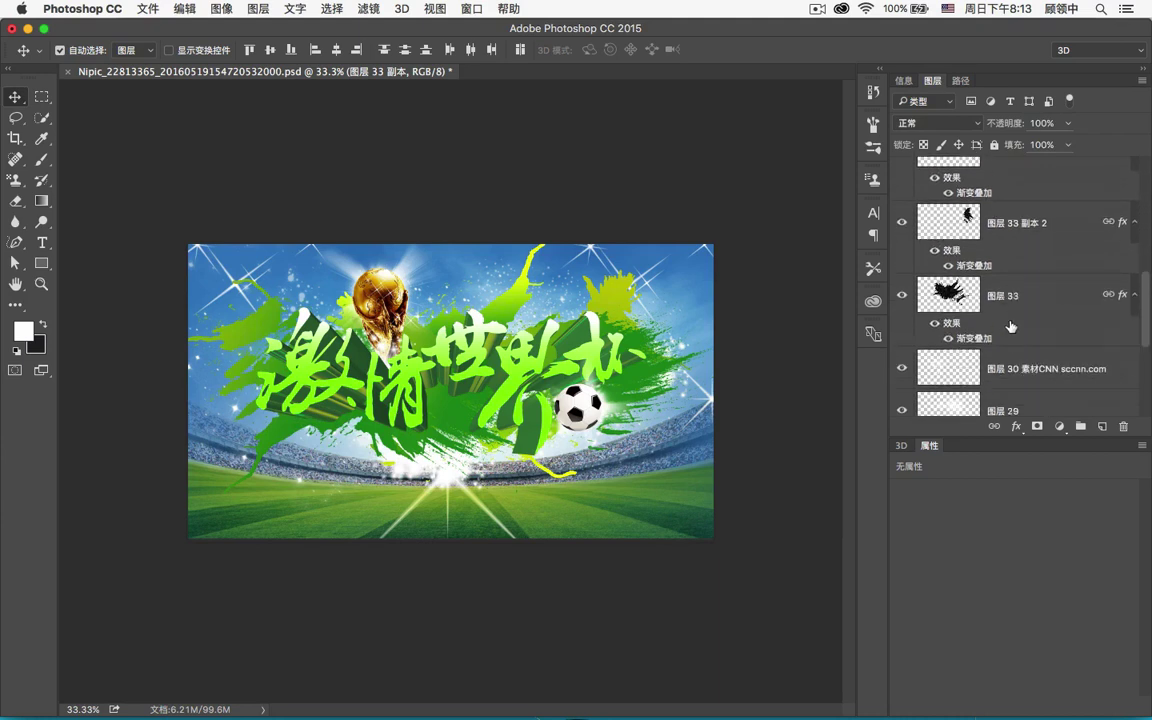
shift+click(1015, 298)
scroll(1020, 299, up, 5)
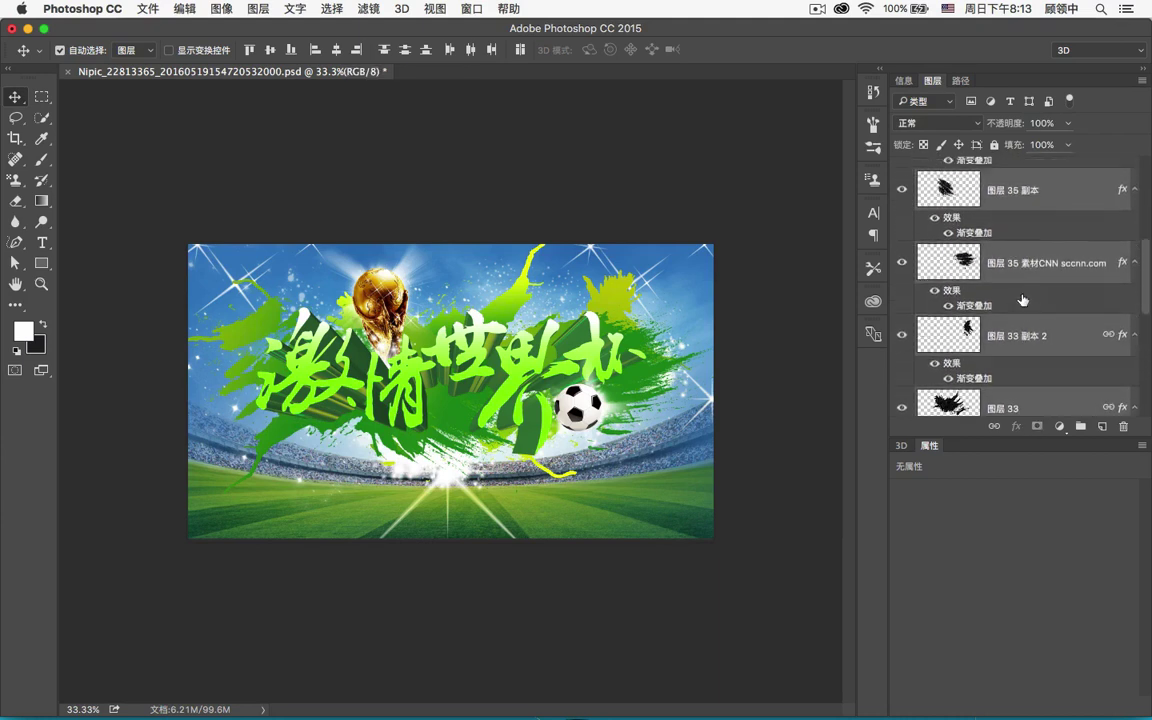
scroll(1022, 299, up, 5)
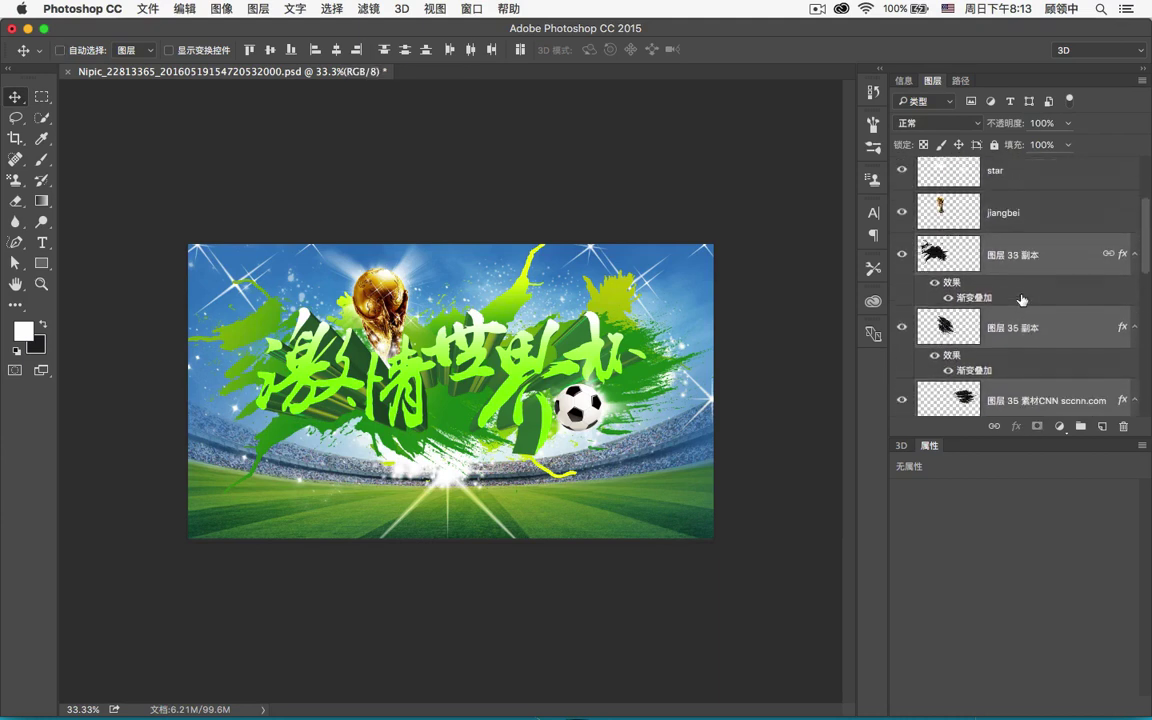
click(258, 8)
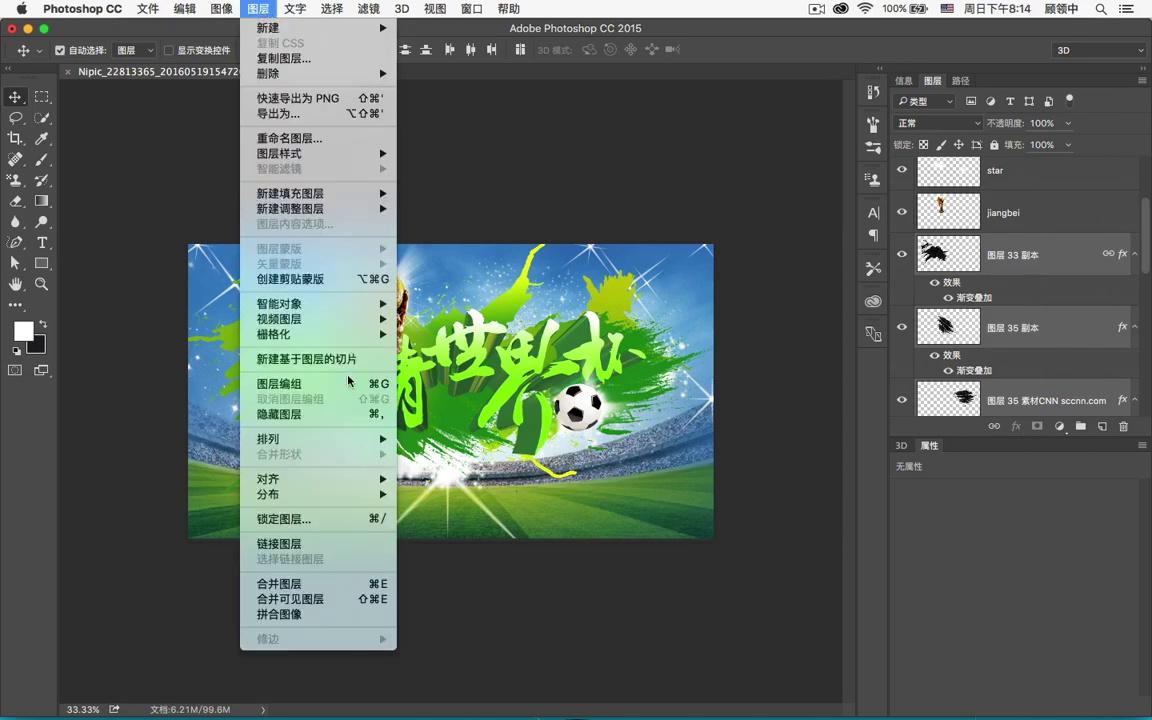
click(285, 583)
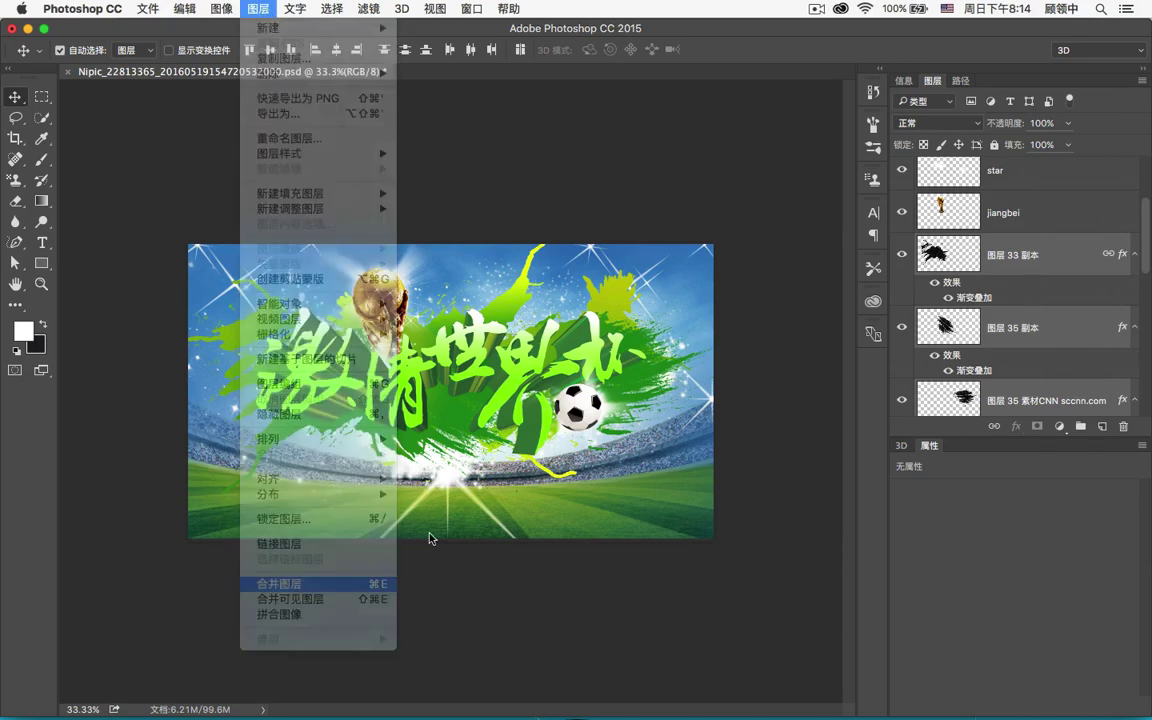
- Toggle the visibility of the merged paint-splash layer to check its content and rename it as block
click(901, 254)
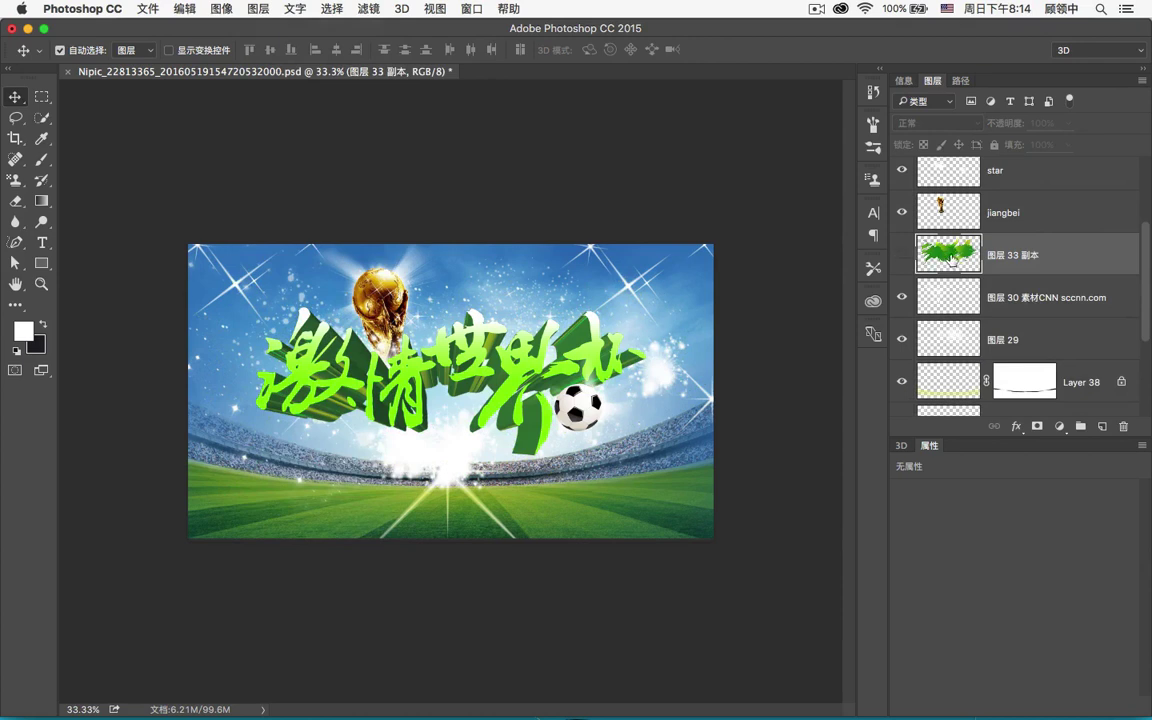
click(901, 254)
double_click(1020, 256)
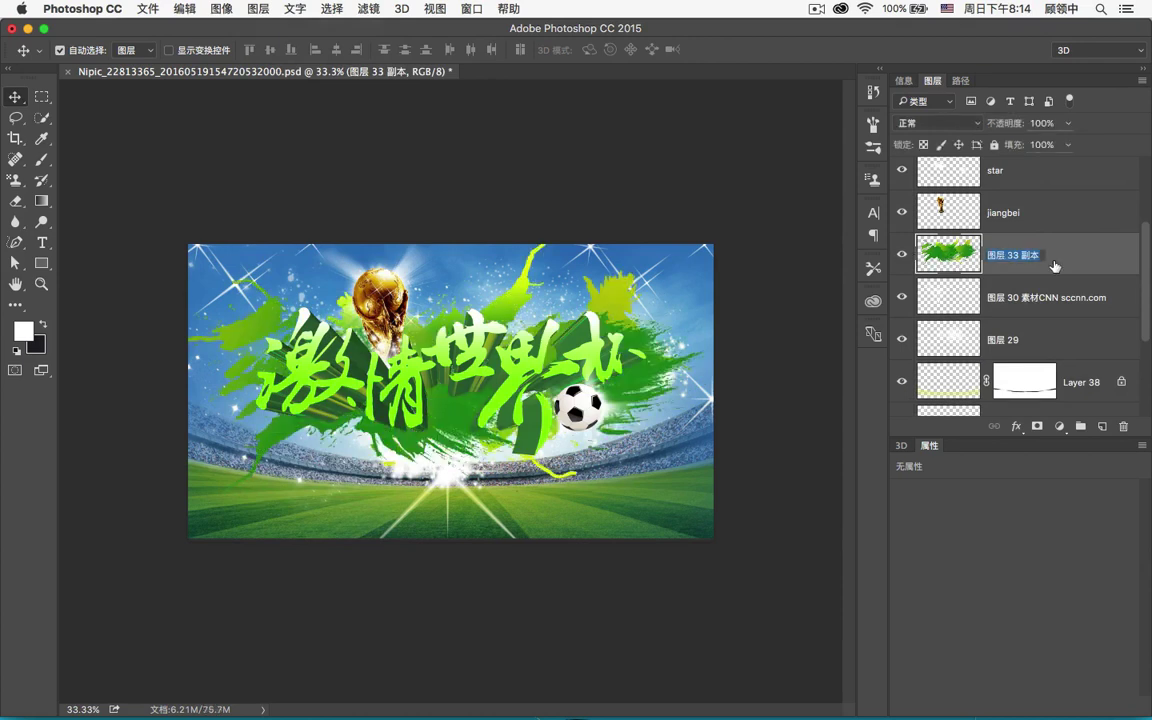
text(se)
text(block)
key(Return)
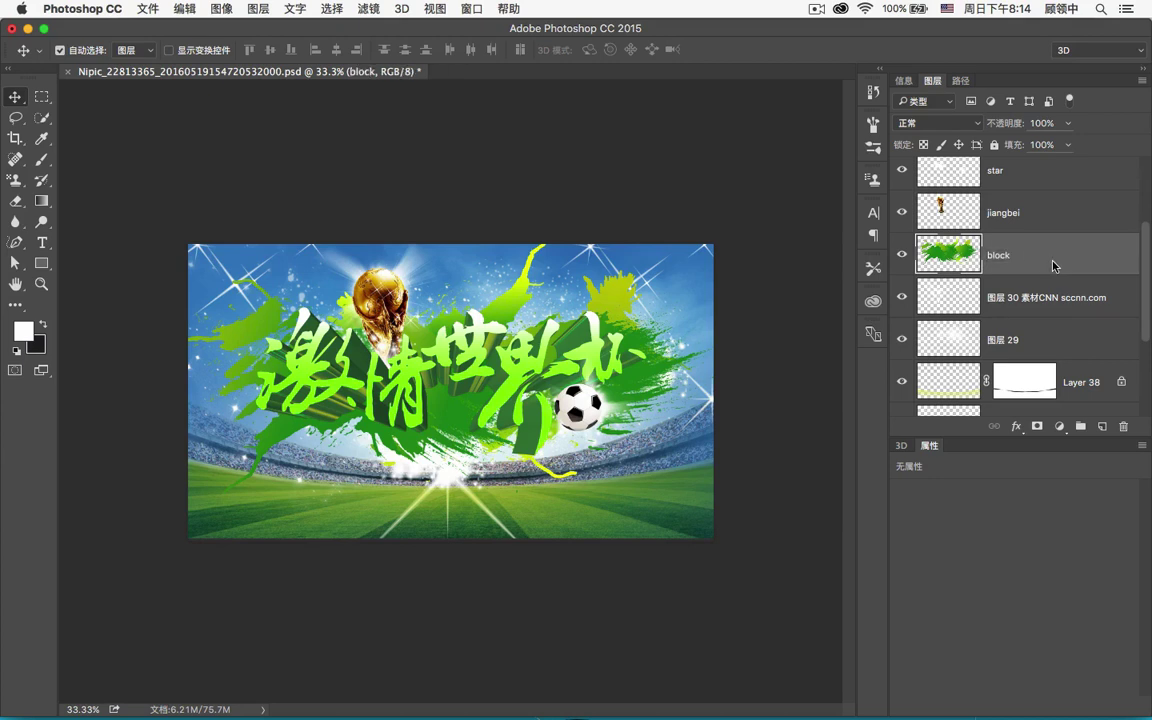
- Rename the merged paint-splash layer as ink
double_click(992, 253)
text(ink)
key(Return)
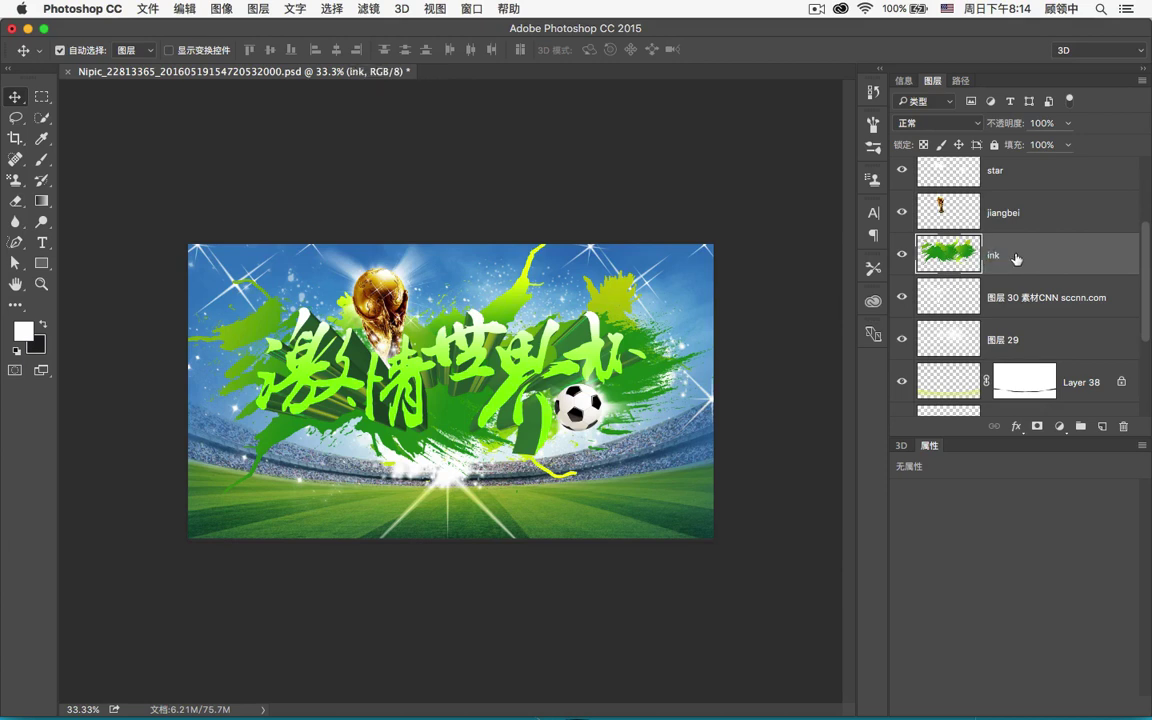
- Check the content of 图层 30 素材CNN sccnn.com by toggling its visibility, and delete the layer
click(902, 300)
click(1025, 300)
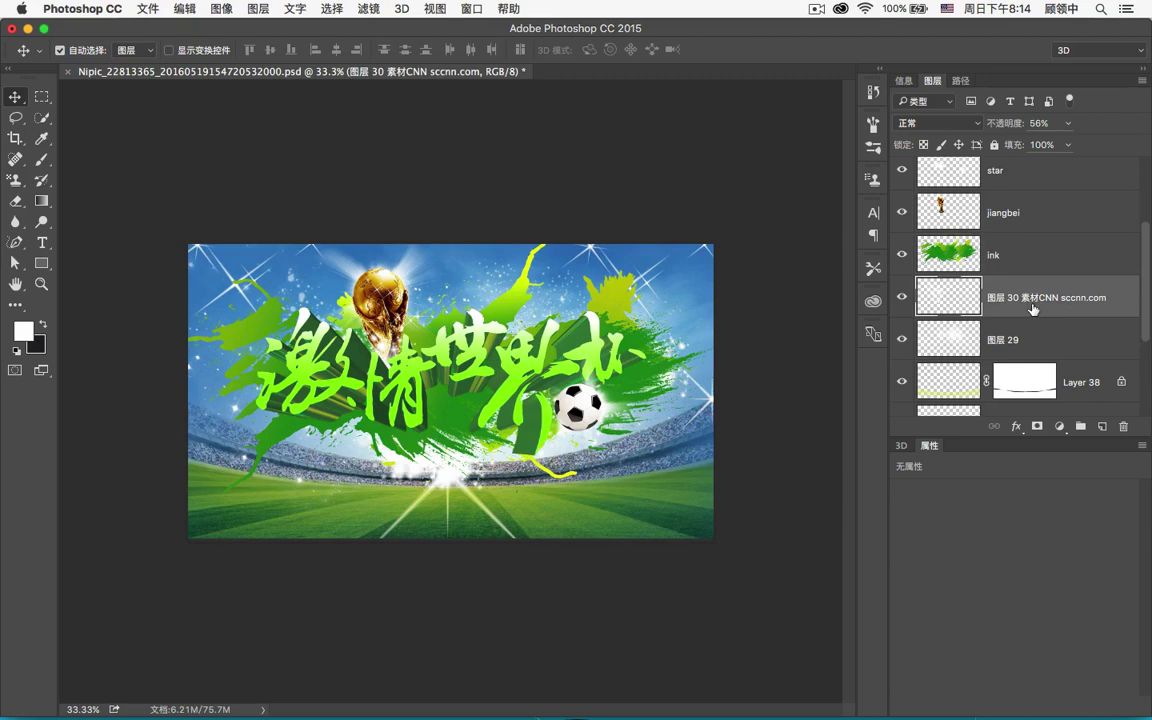
click(900, 300)
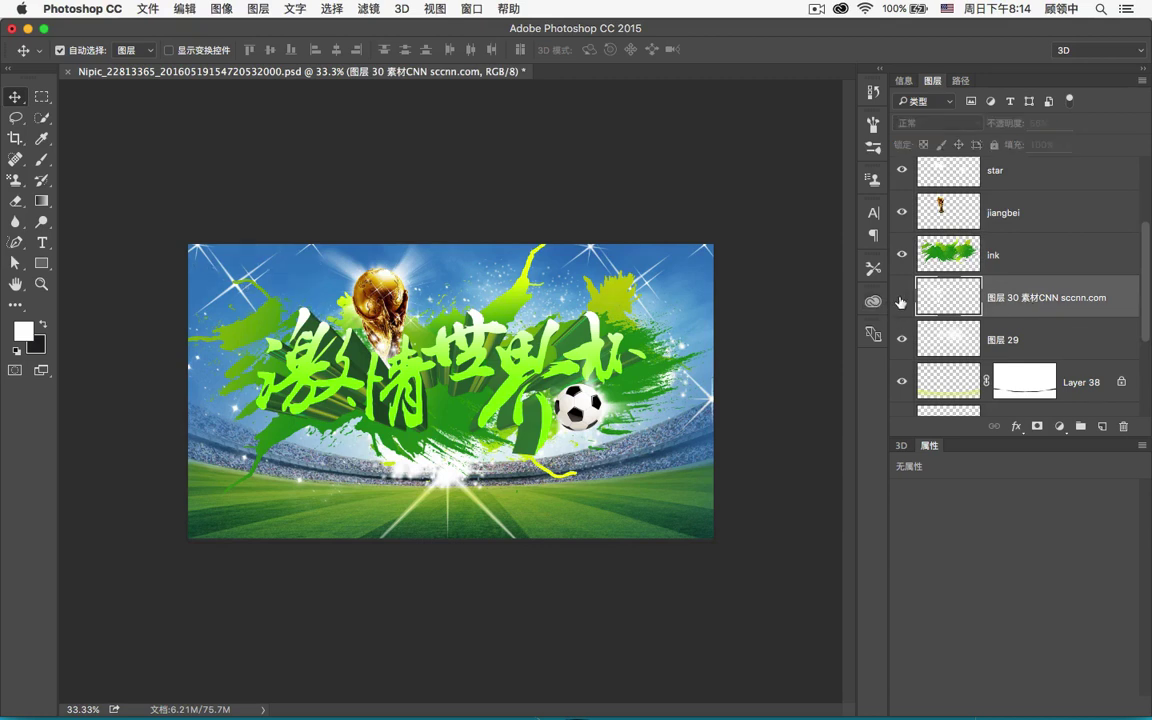
key(Delete)
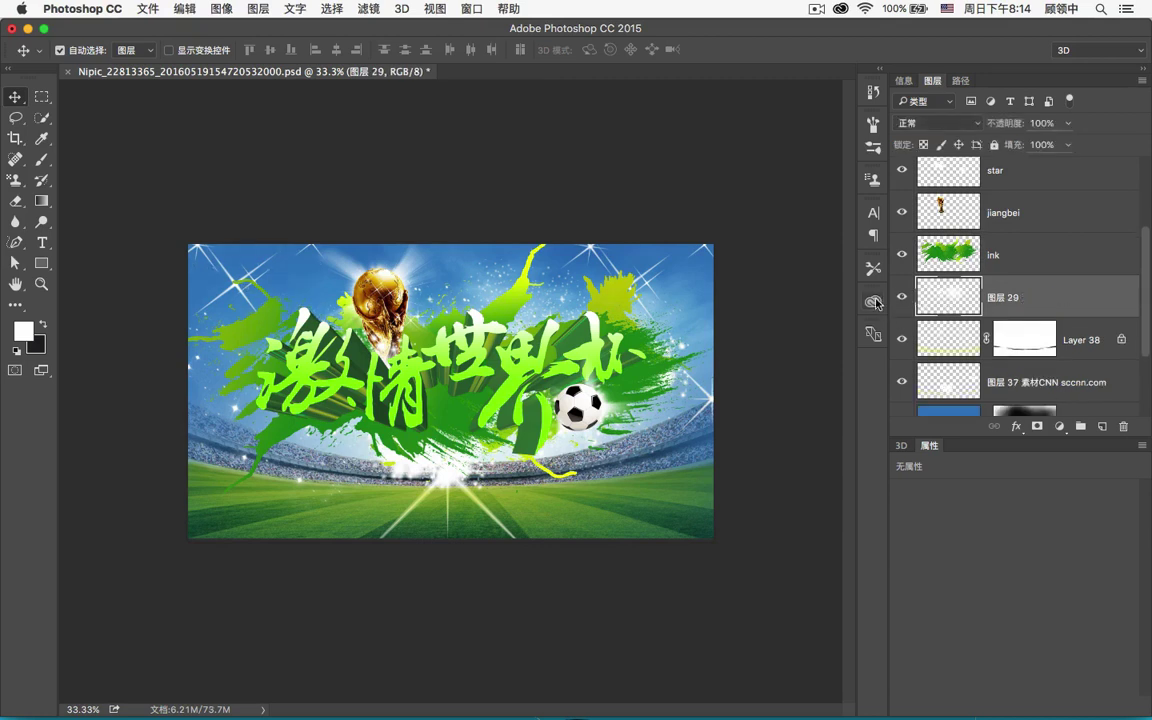
- Toggle the visibility of 图层 29 to judge its effect on the artwork, and delete the layer
click(901, 297)
click(901, 297)
click(901, 297)
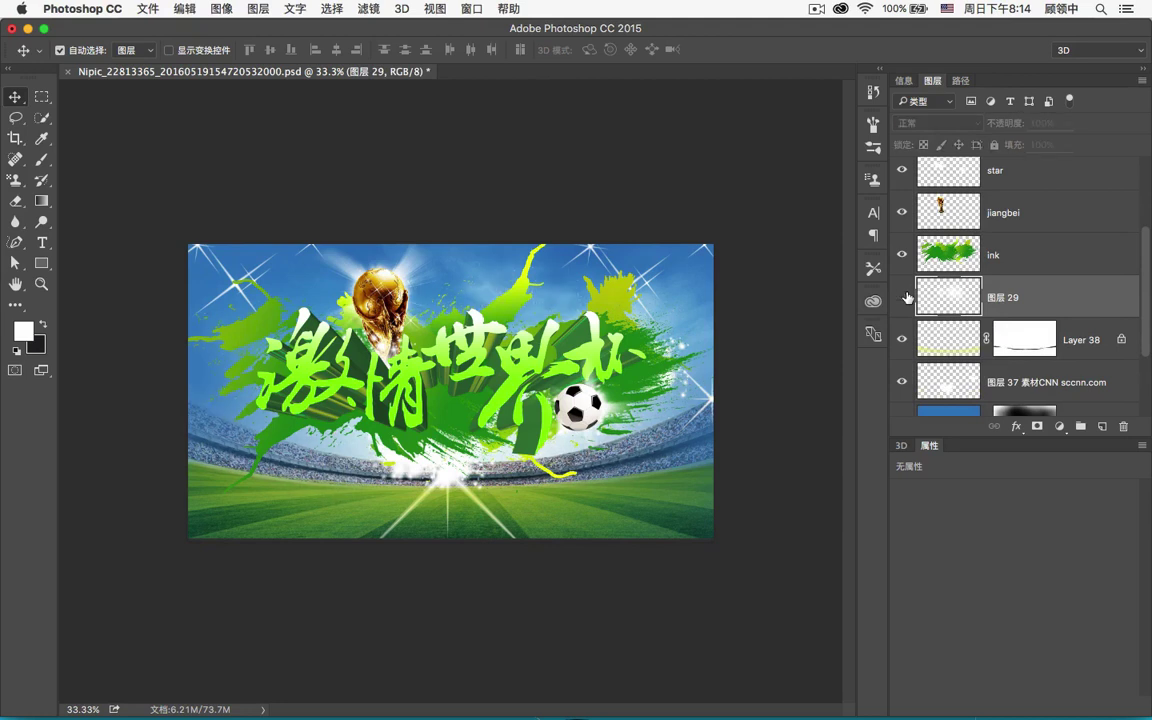
click(903, 297)
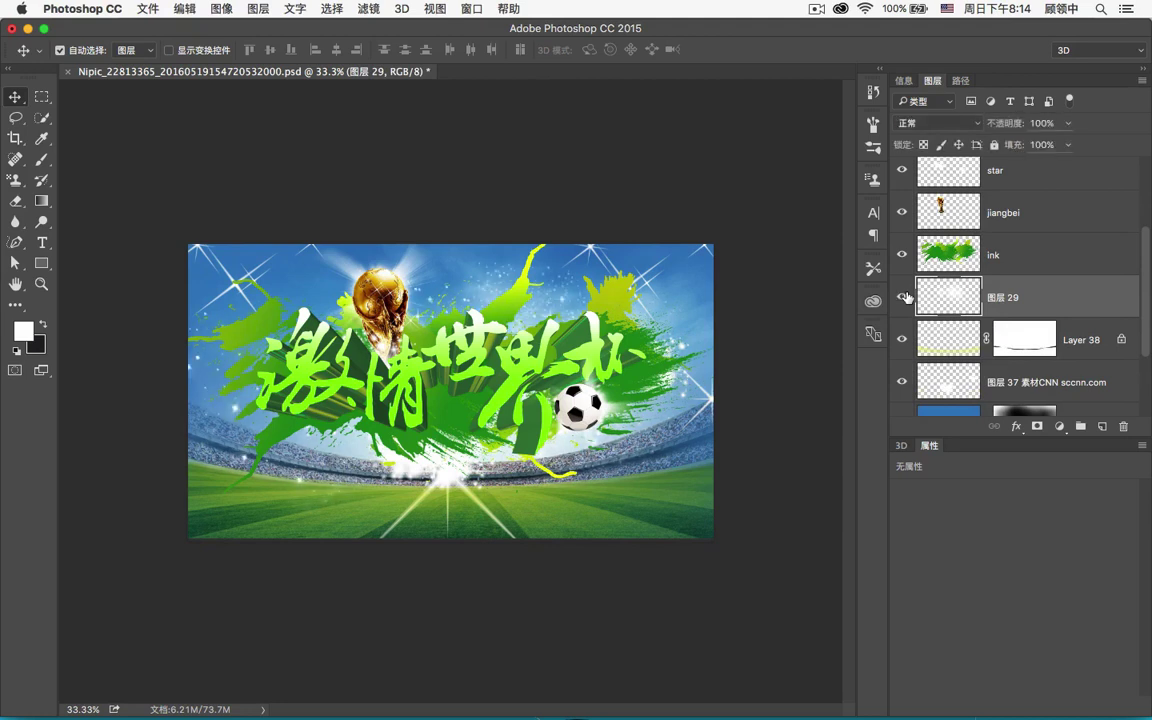
click(903, 297)
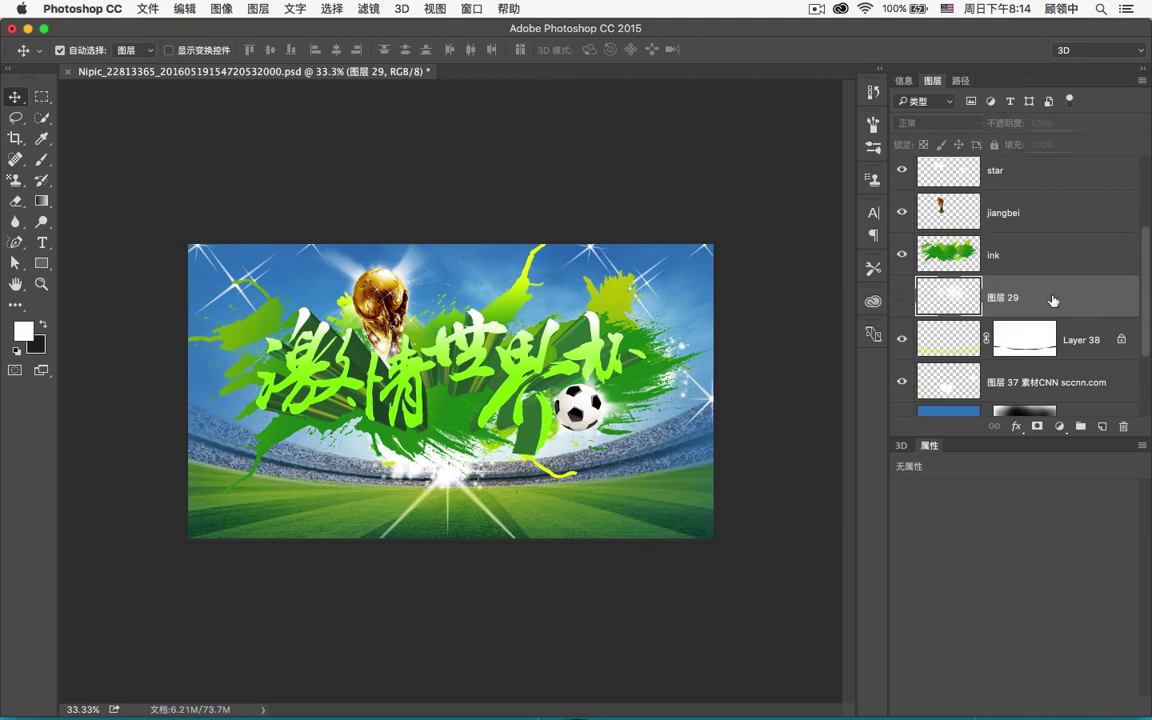
key(Delete)
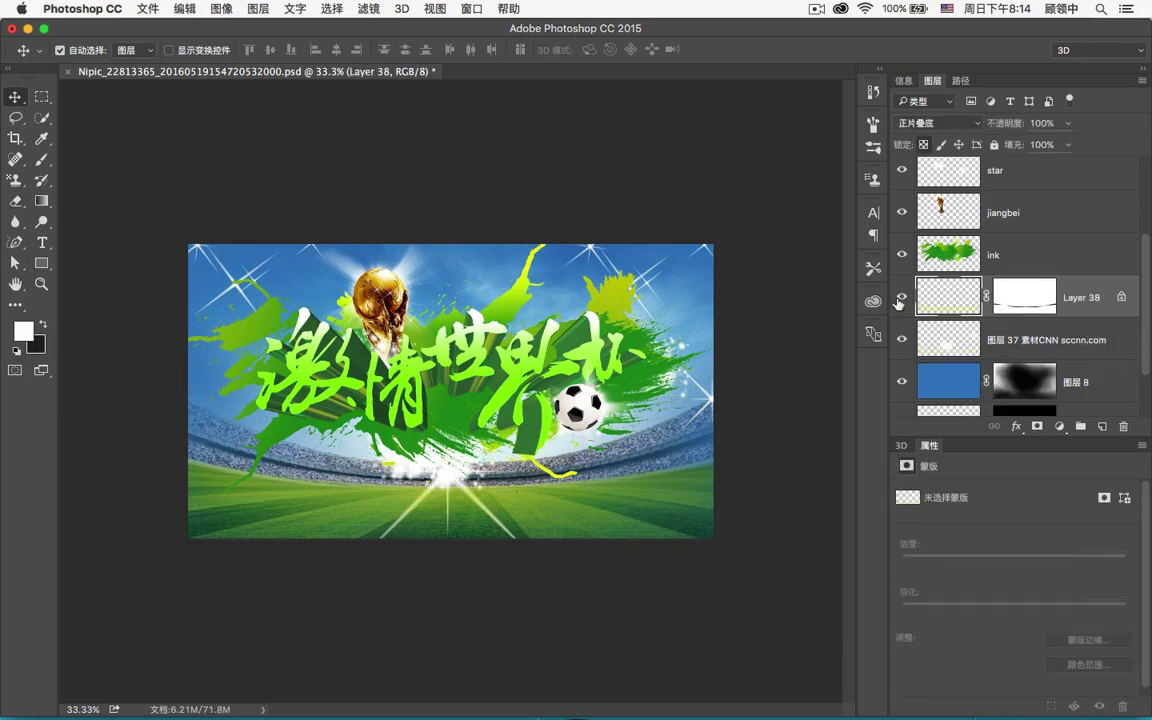
- Toggle the visibility of Layer 38 to check its content and apply its layer mask
click(901, 297)
click(901, 297)
right_click(1024, 293)
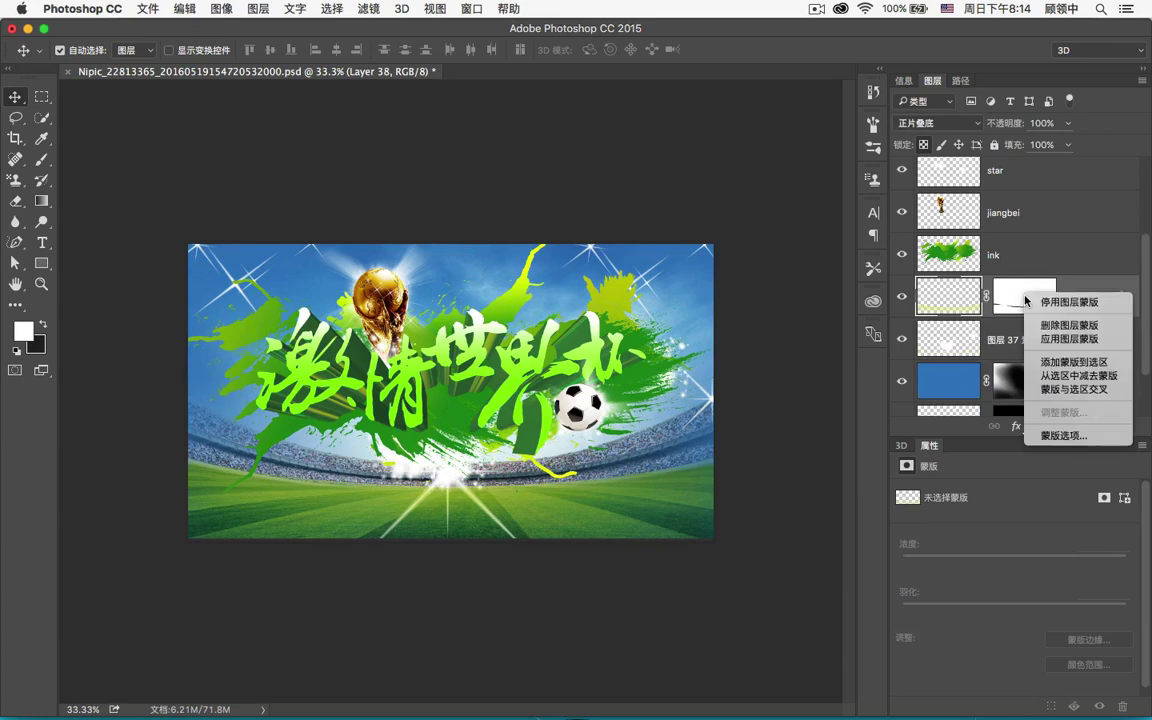
click(1062, 340)
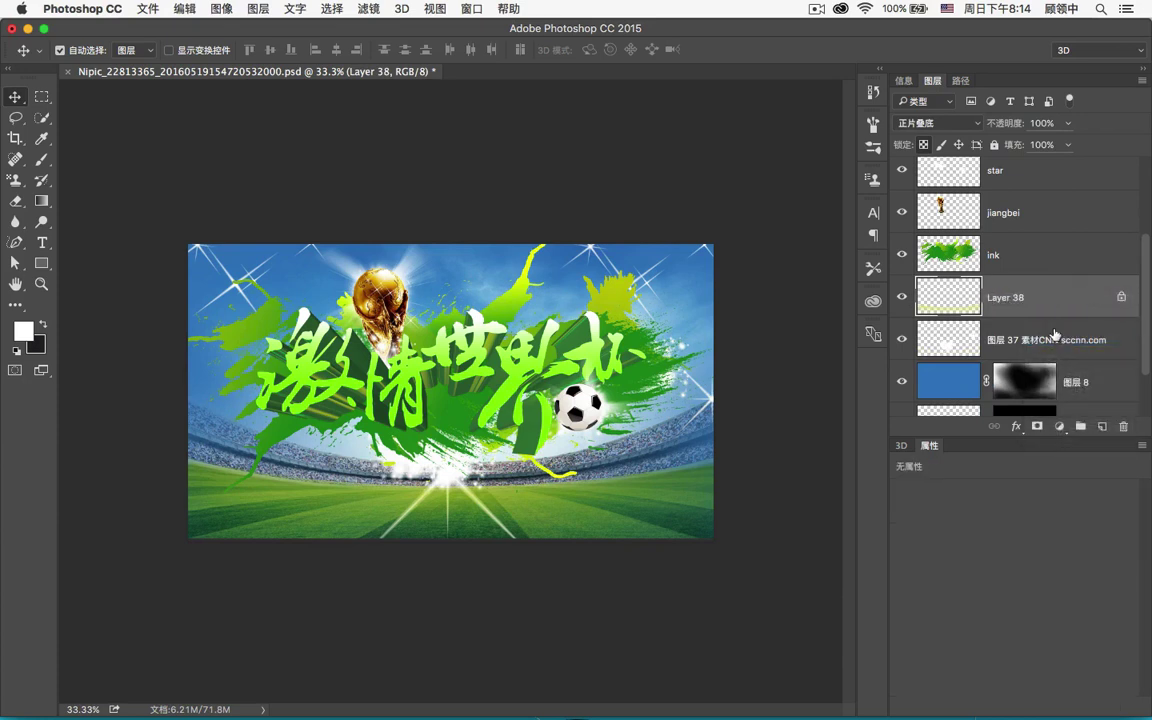
- Merge the background layers from Layer 38 down to Layer 37 into one layer and rename it as bg
scroll(1016, 306, down, 2)
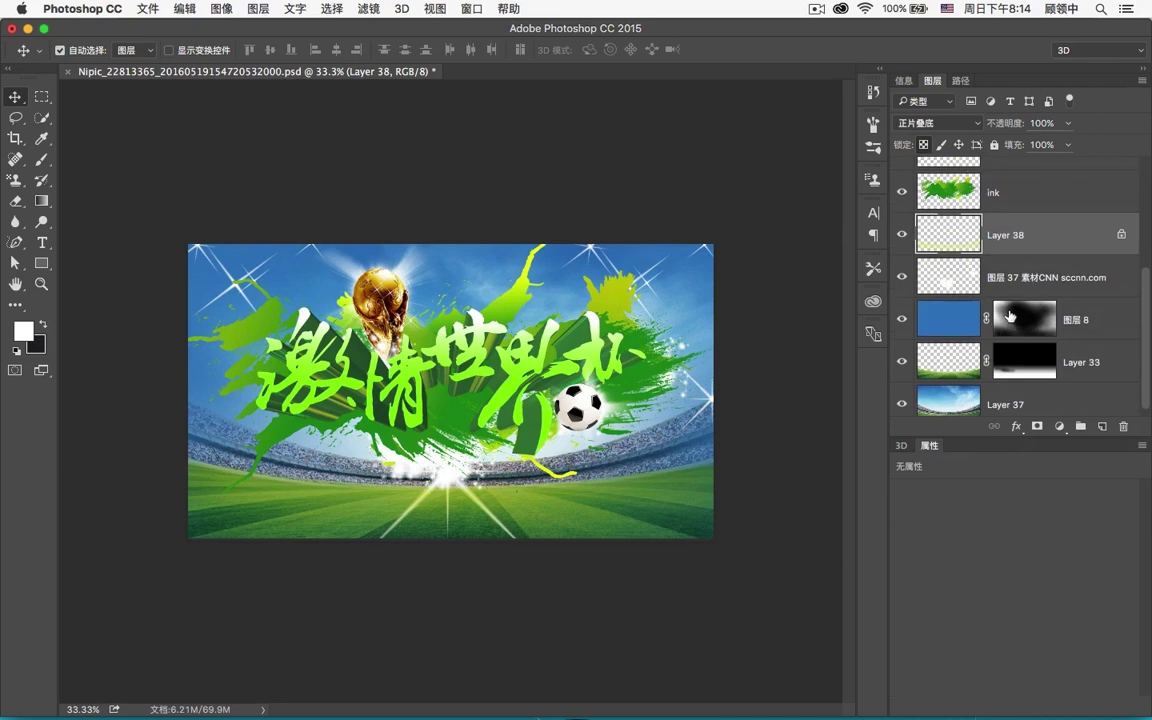
shift+click(1018, 397)
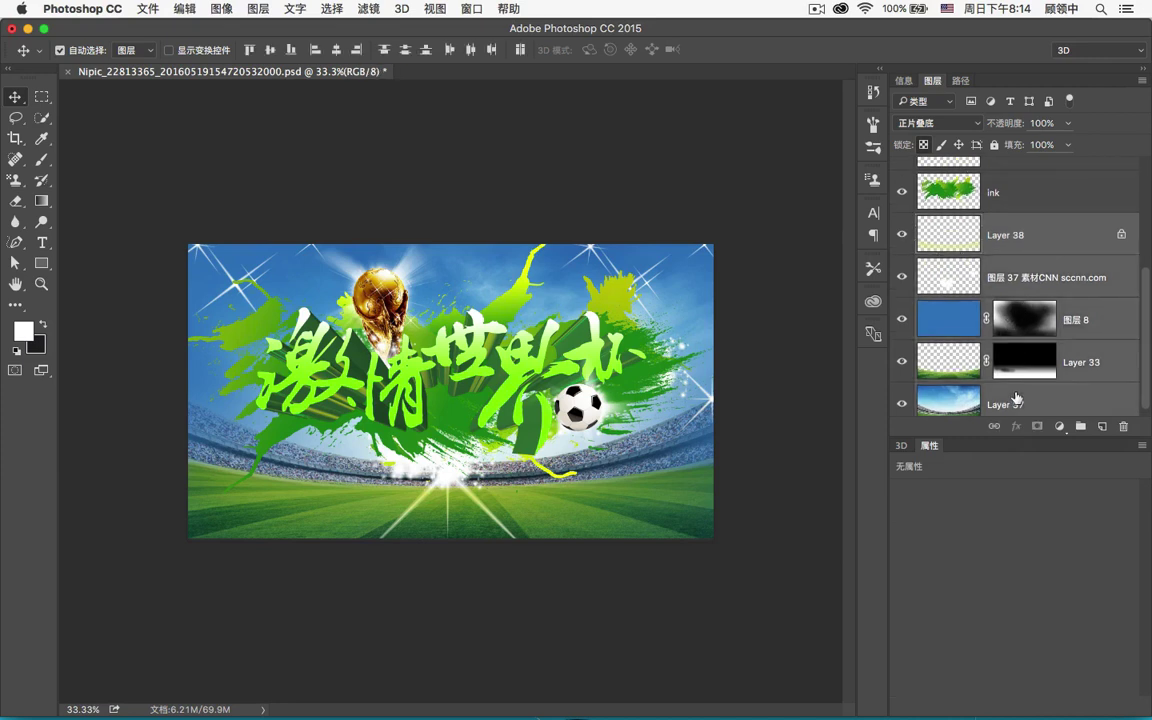
click(252, 8)
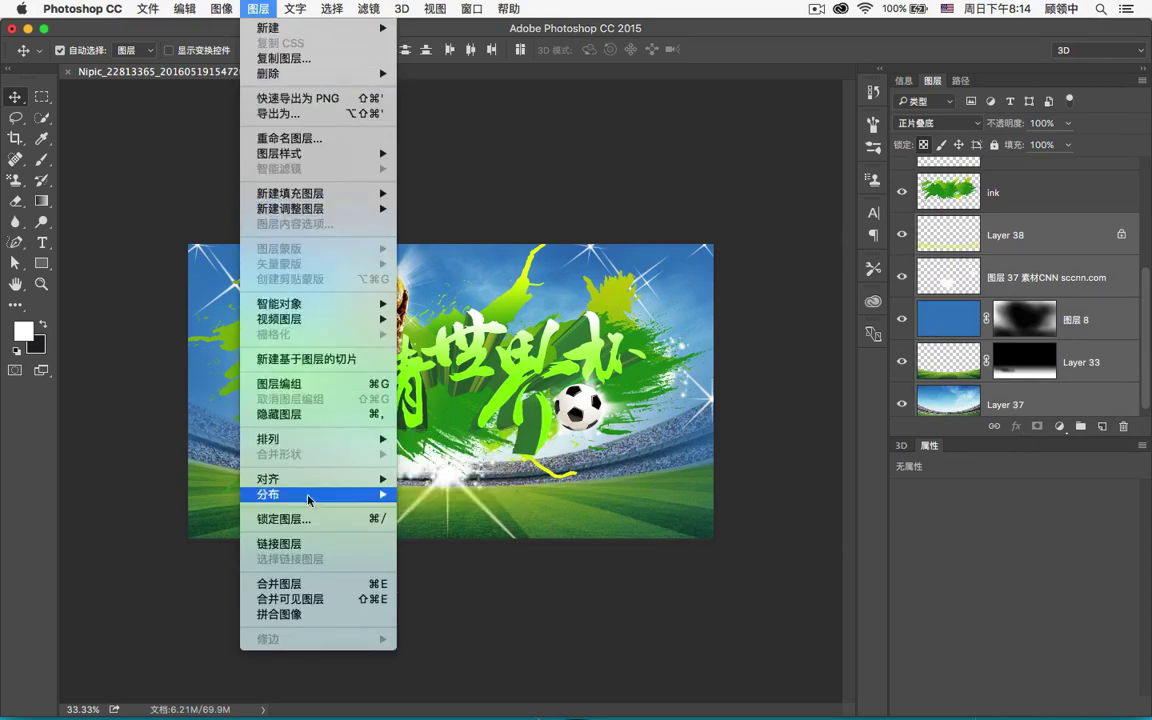
click(340, 584)
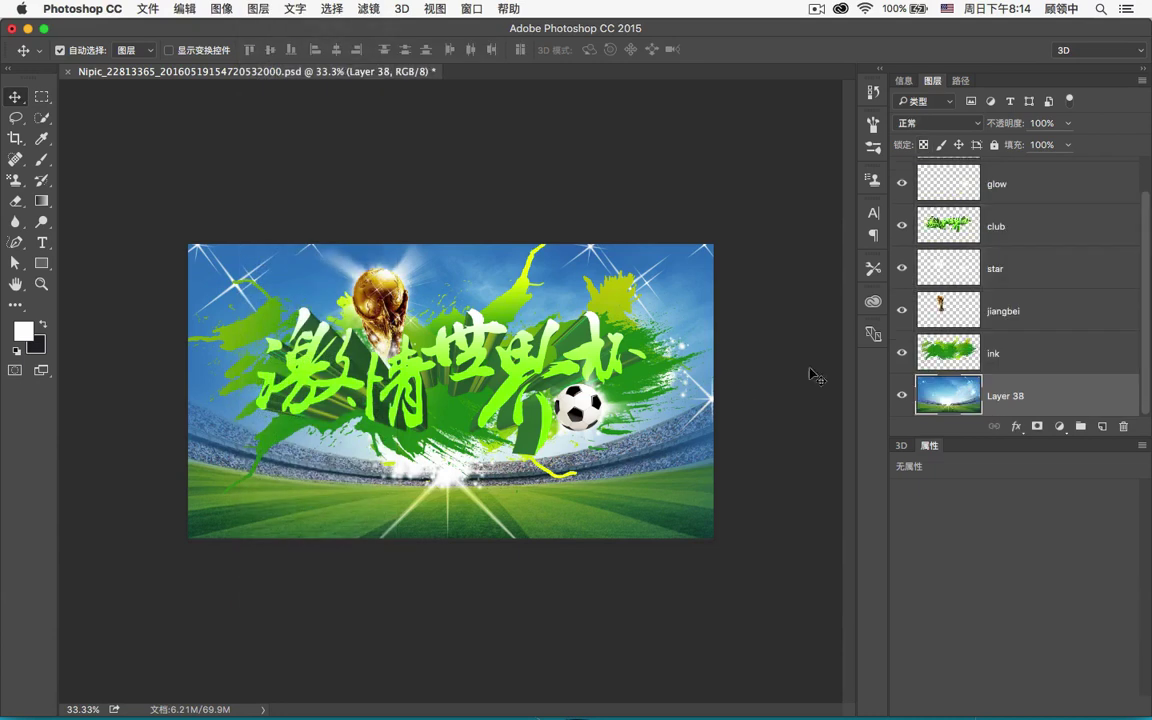
double_click(1004, 396)
text(bg)
key(Return)
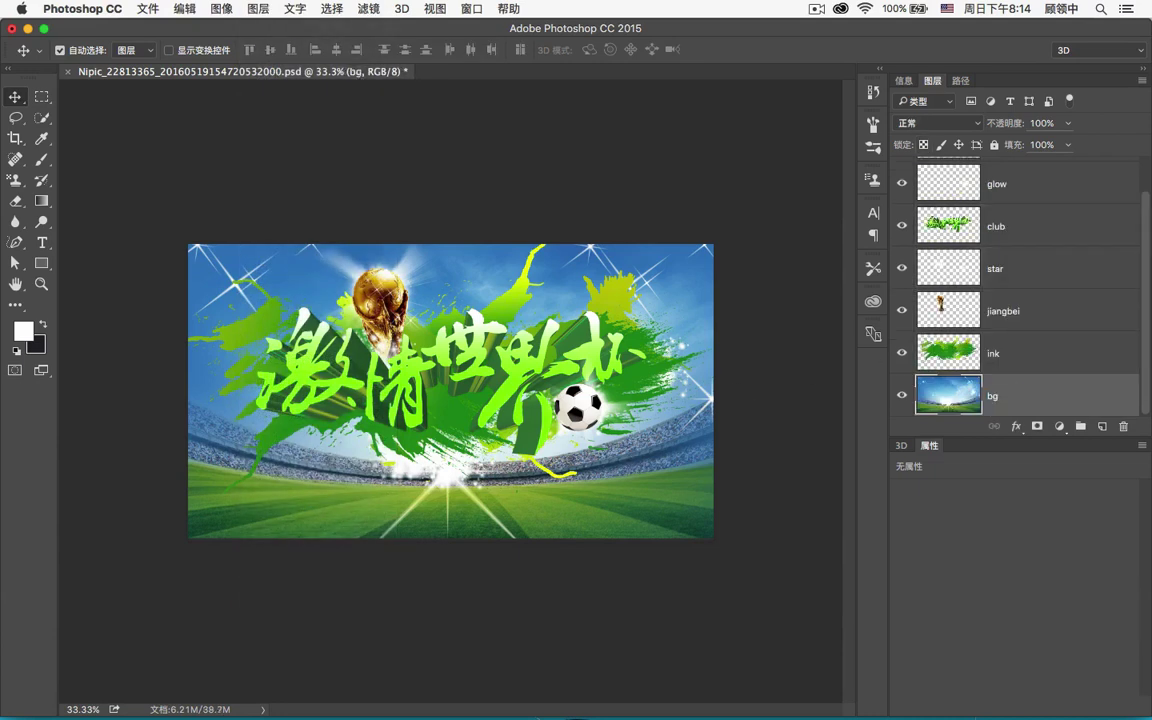
- Toggle the visibility of the bg layer to compare the artwork with and without its background, leaving it shown
click(902, 398)
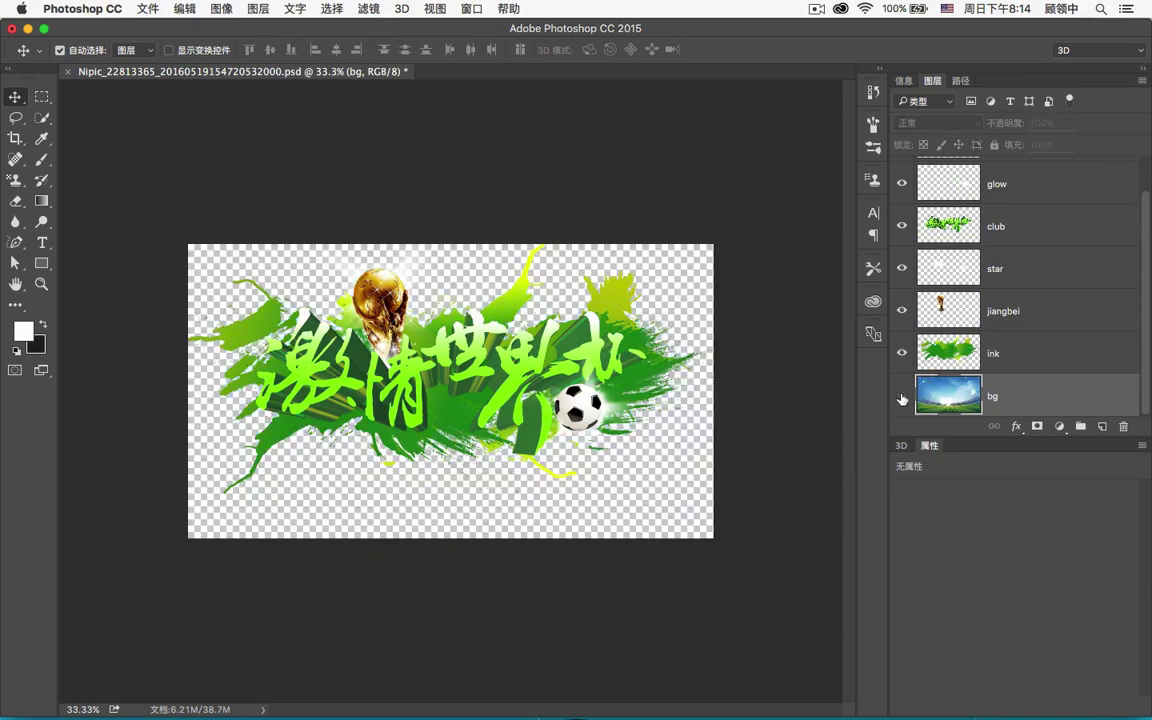
click(902, 398)
click(902, 398)
click(902, 398)
click(902, 398)
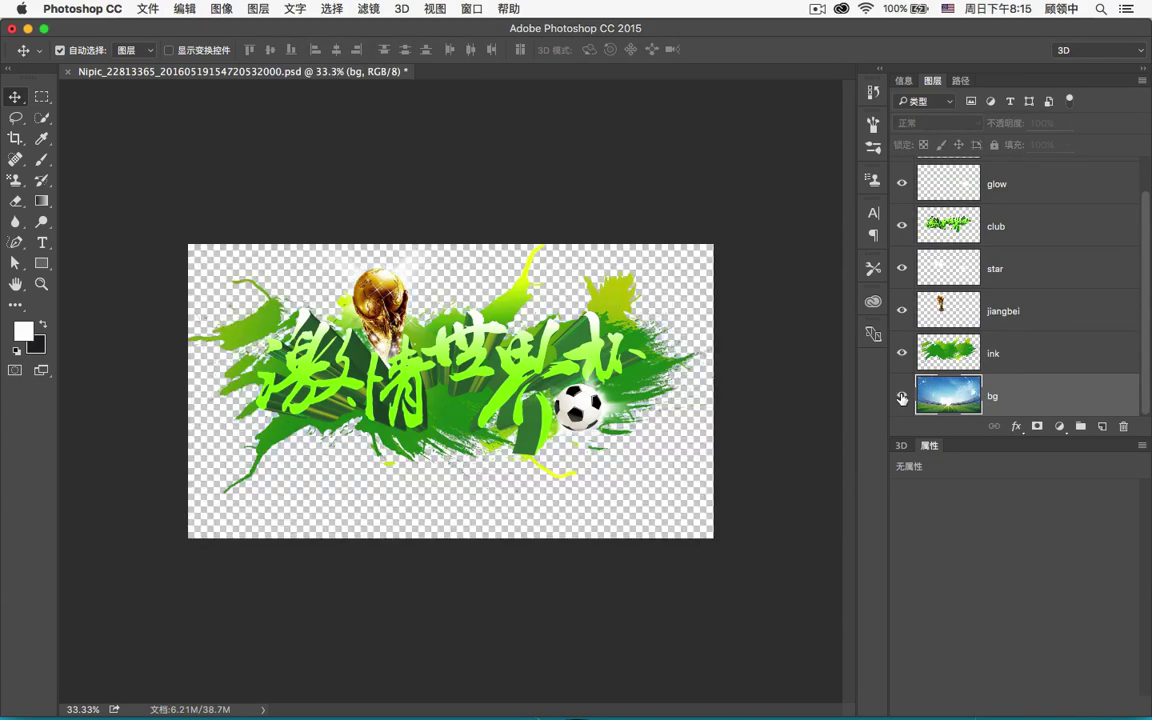
click(902, 398)
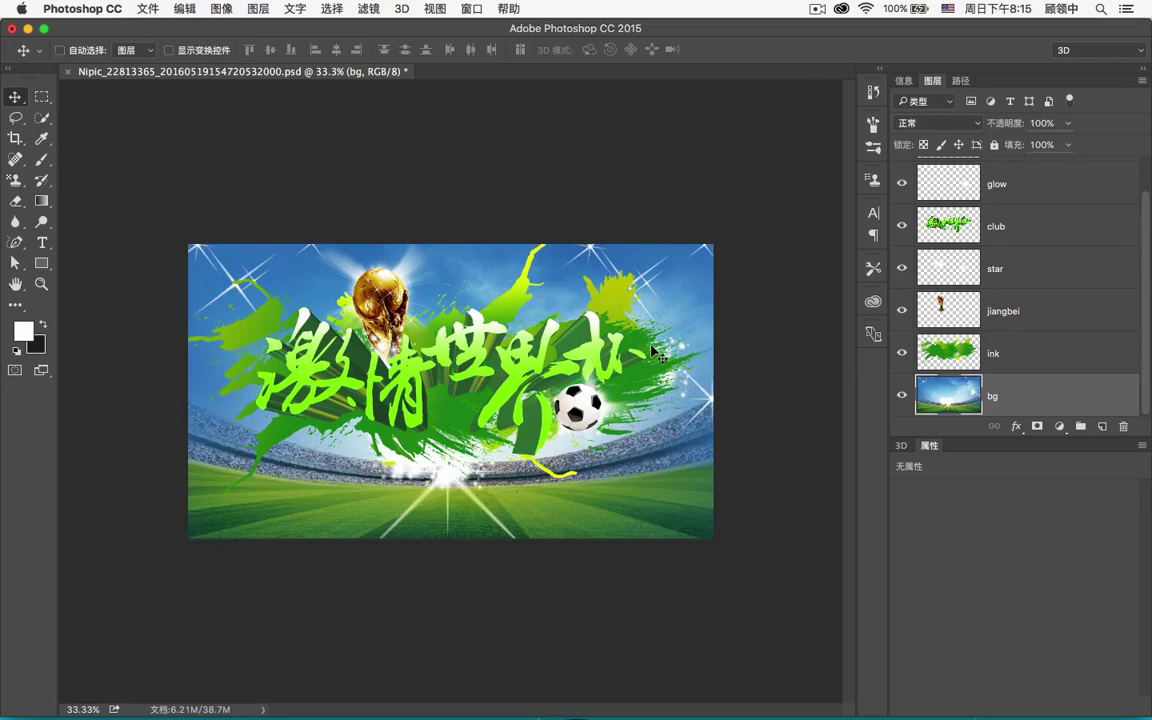
- Save the document as club.psd in the lesson21-23_项目 folder in Photoshop format with maximum compatibility
key(super+shift+s)
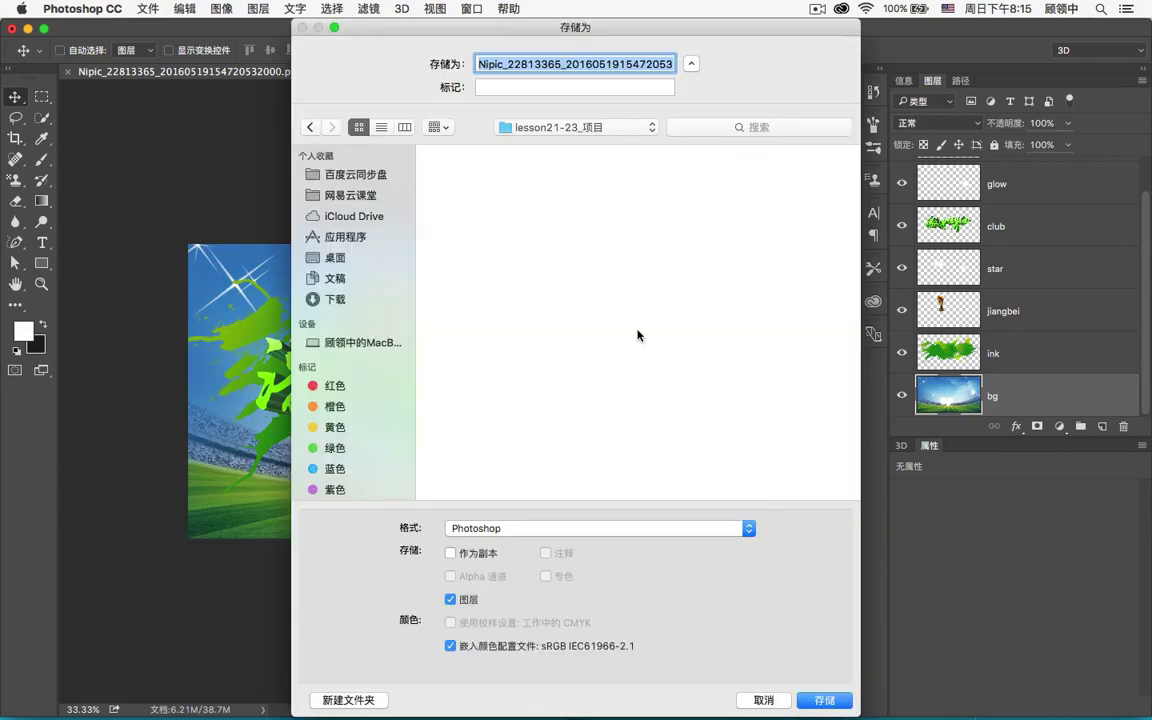
click(757, 700)
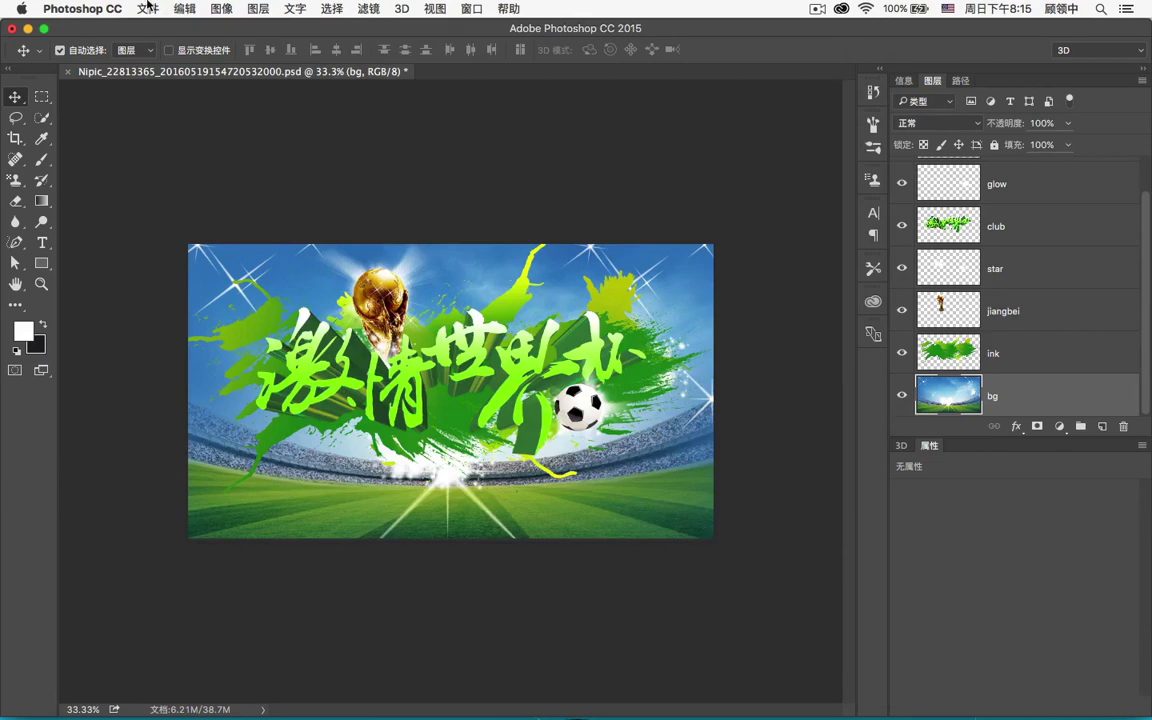
click(147, 8)
click(237, 175)
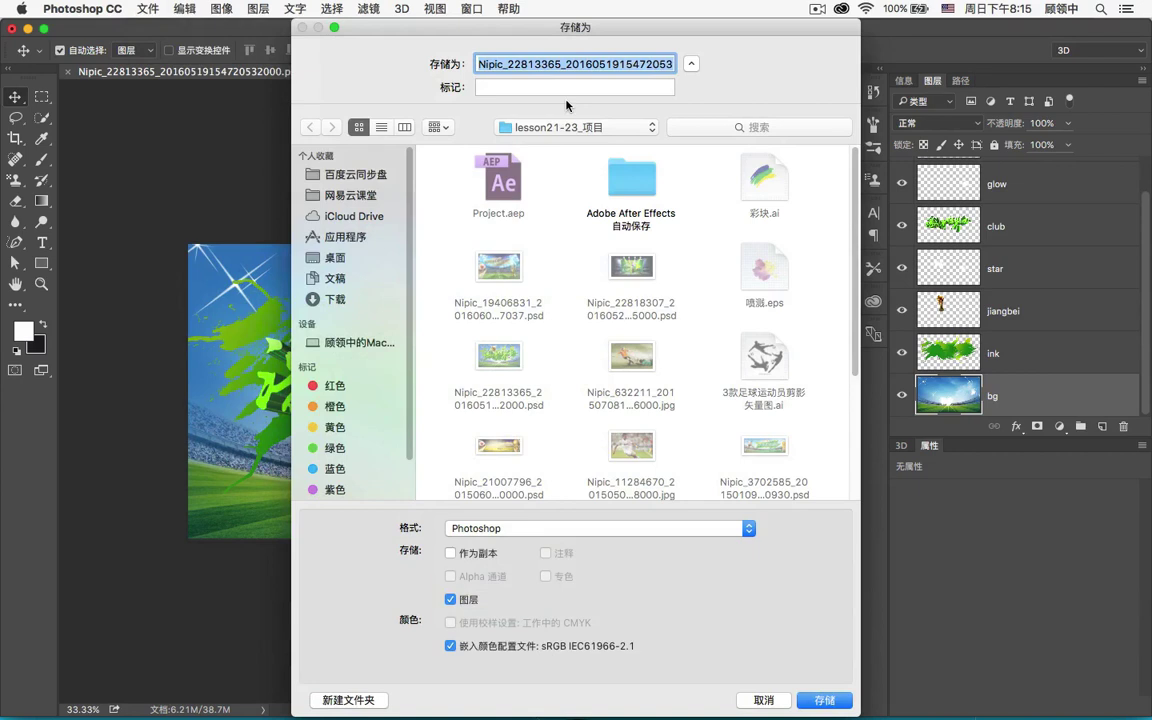
text(clu.psd)
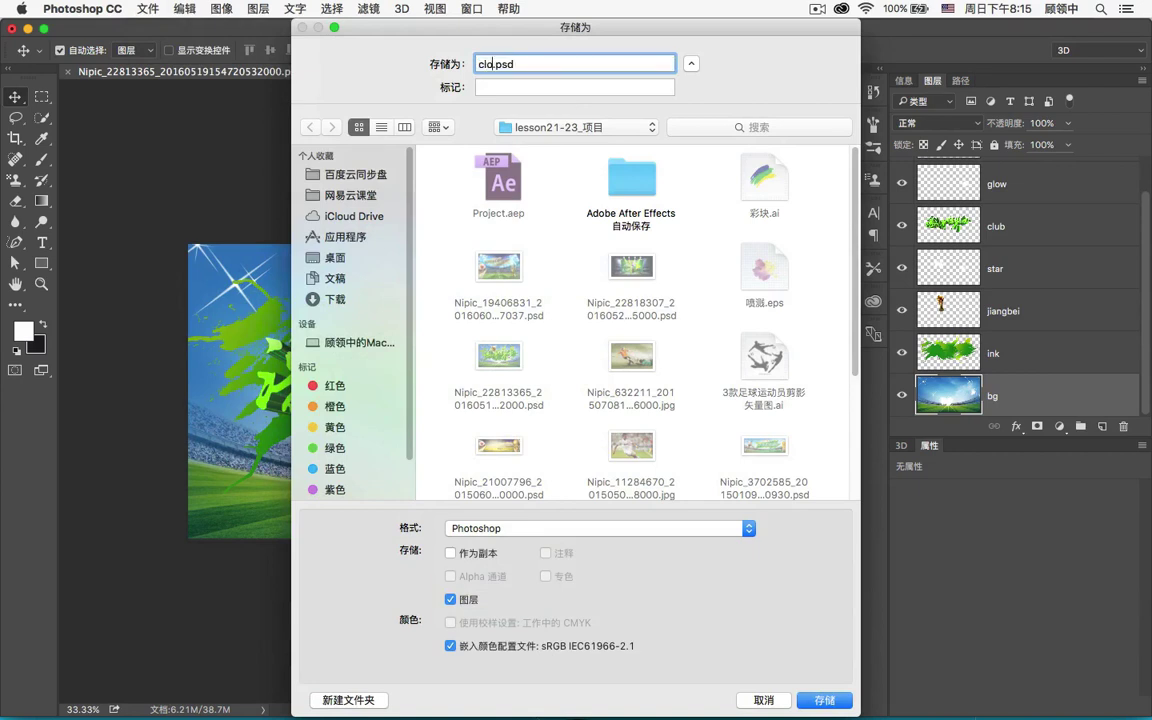
key(BackSpace)
key(BackSpace)
text(lub)
click(824, 700)
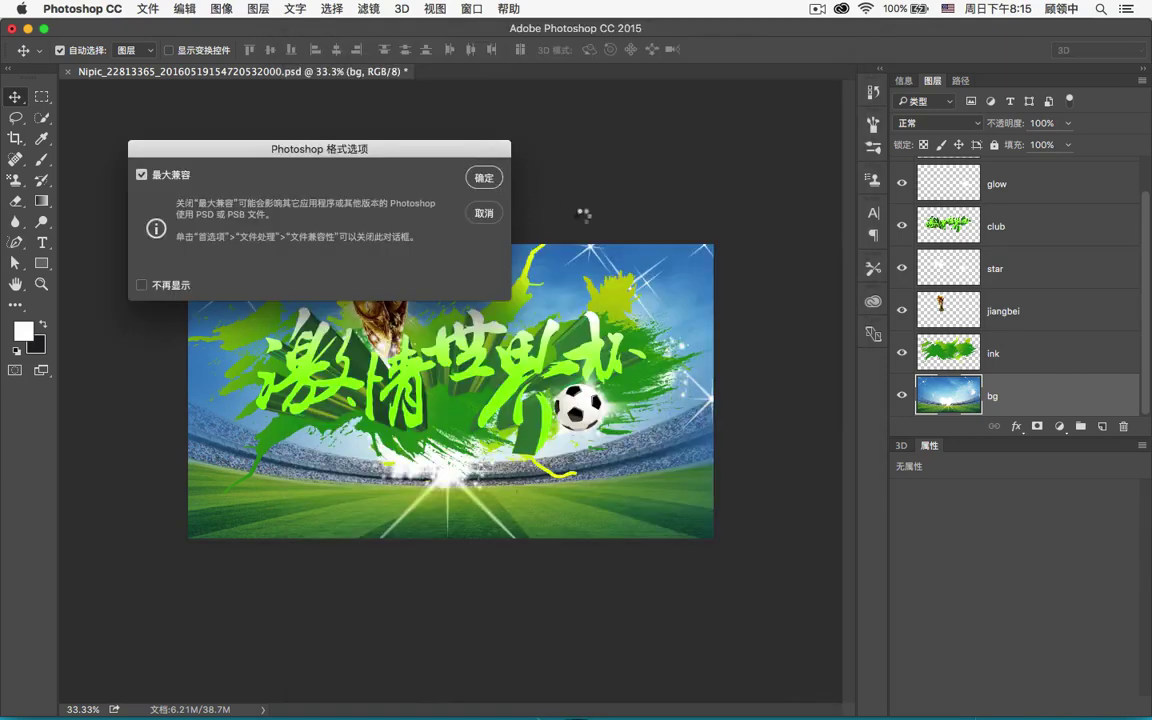
click(496, 183)
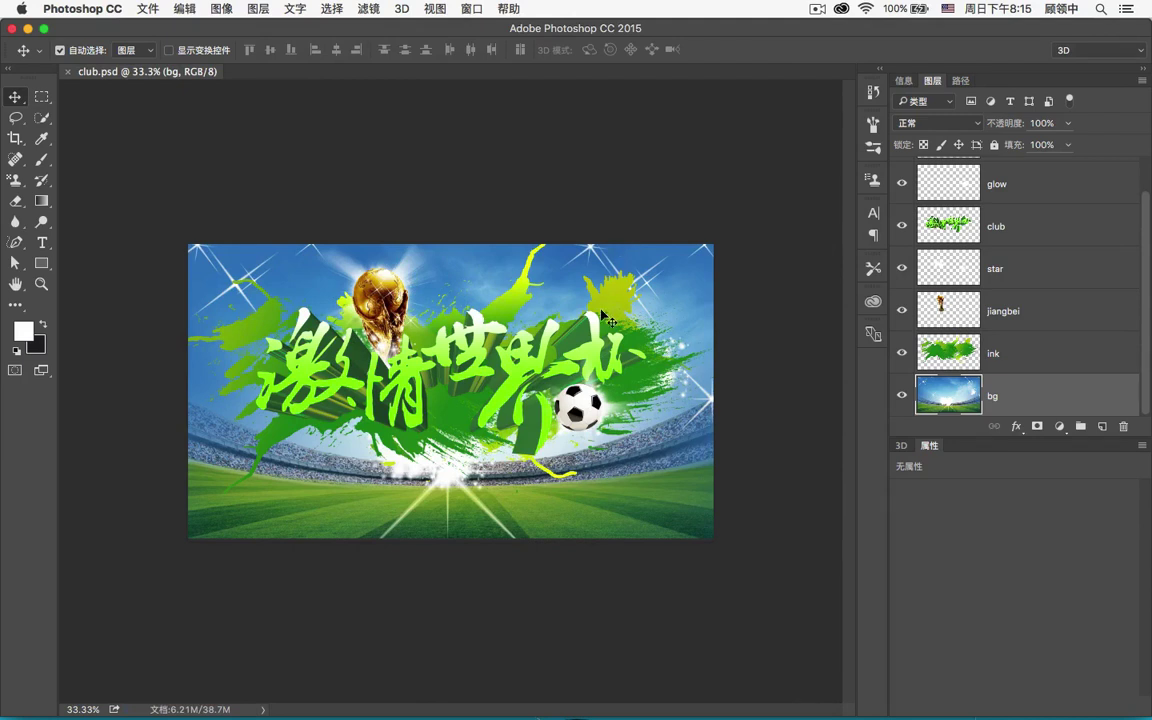
- Resize the image in pixels with linked proportions to a height of 1080, giving 1930 × 1080 pixels
mouse_move(665, 705)
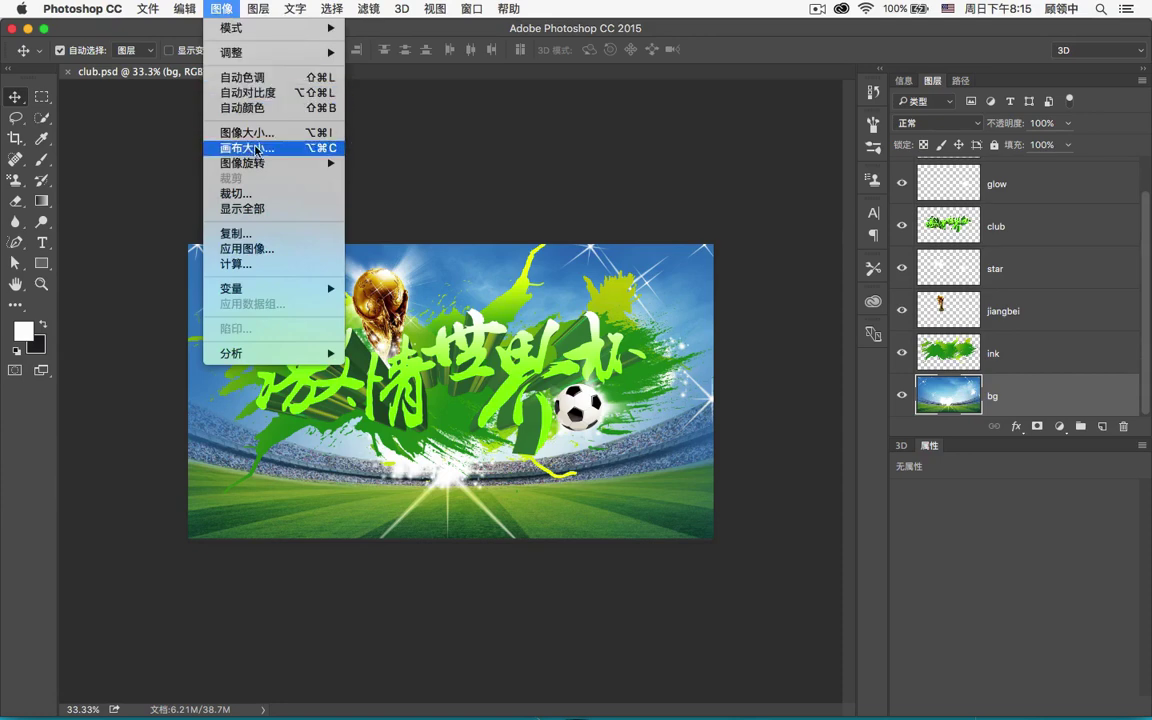
click(240, 132)
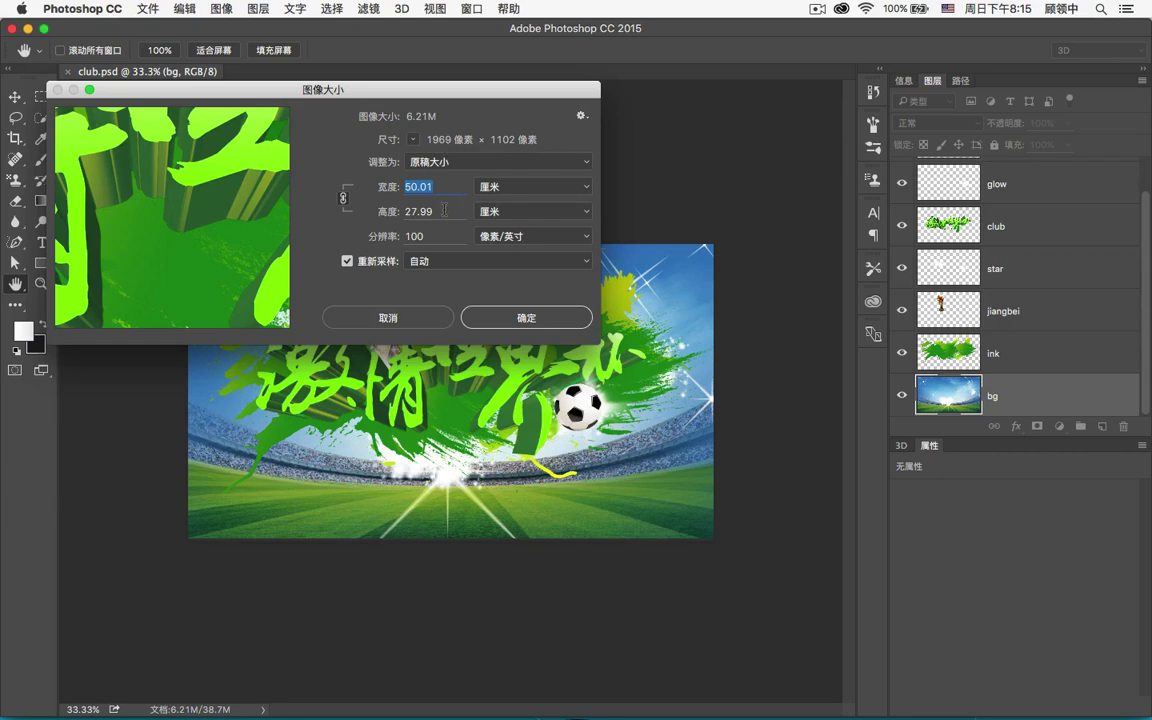
click(500, 186)
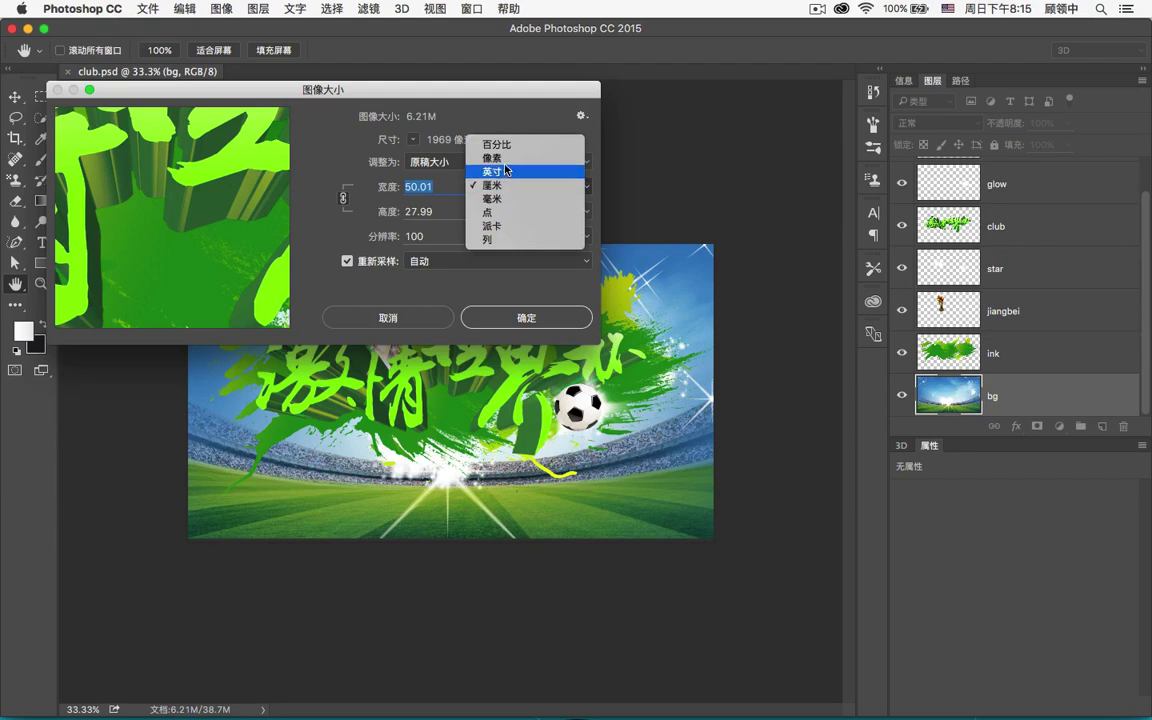
click(505, 167)
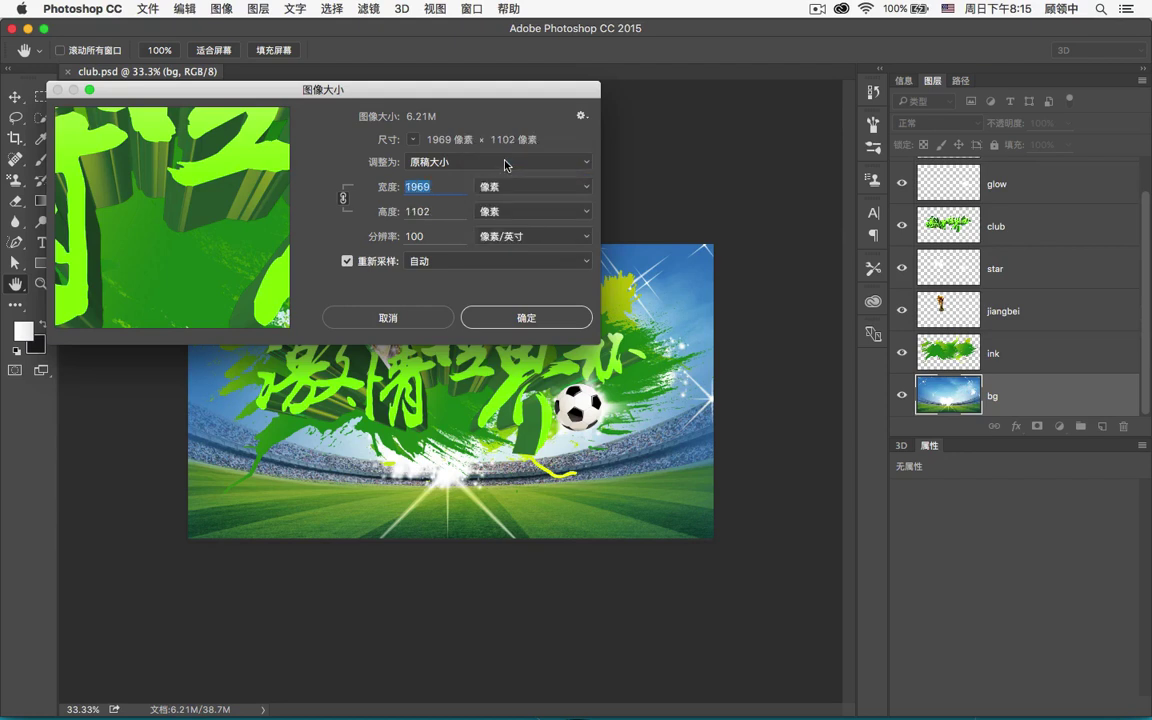
click(451, 187)
drag(451, 187, 357, 170)
text(1920)
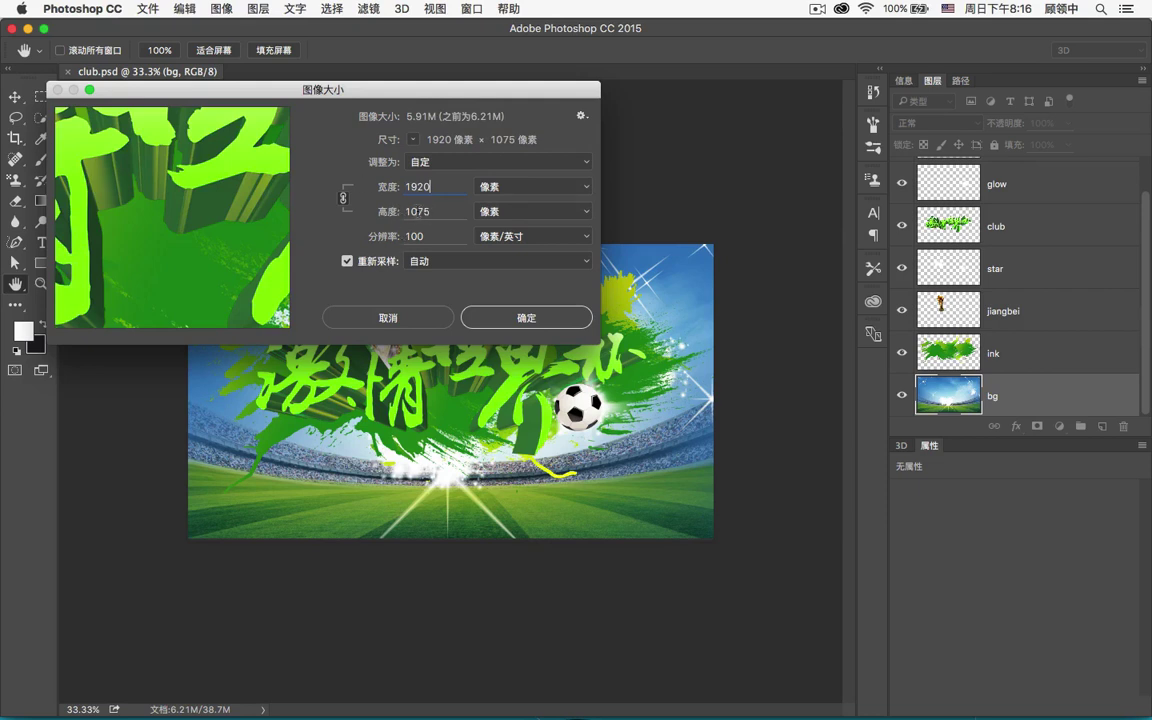
double_click(410, 211)
text(1080)
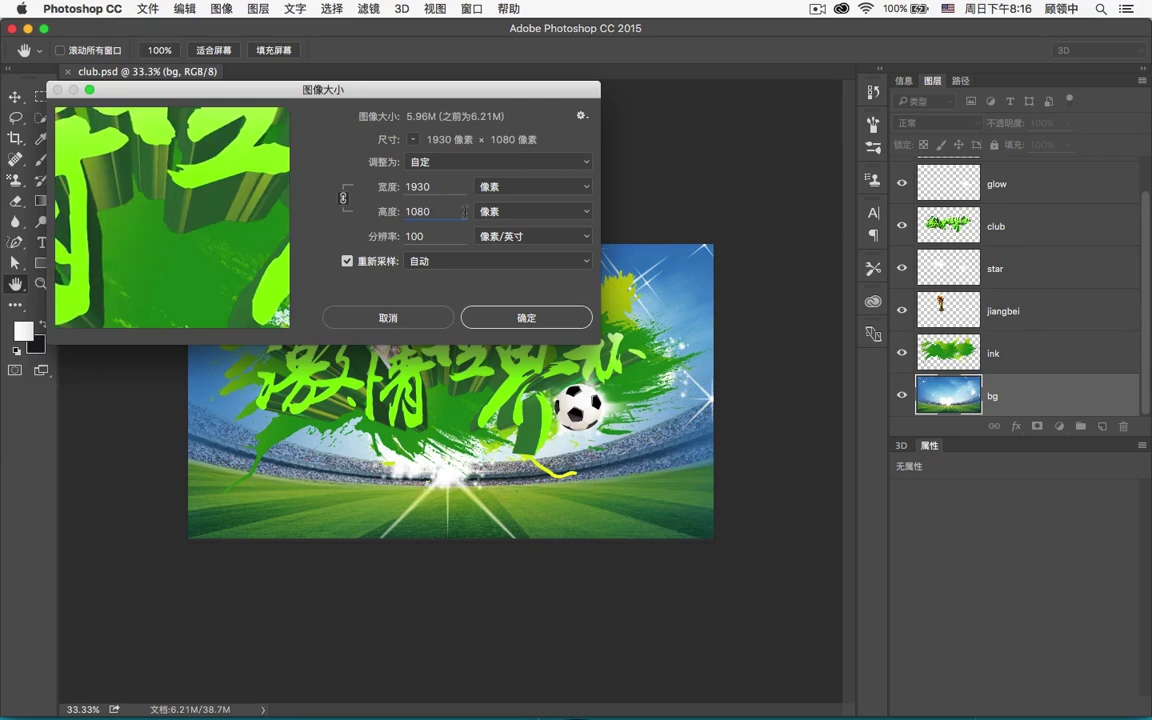
key(shift+Tab)
click(580, 318)
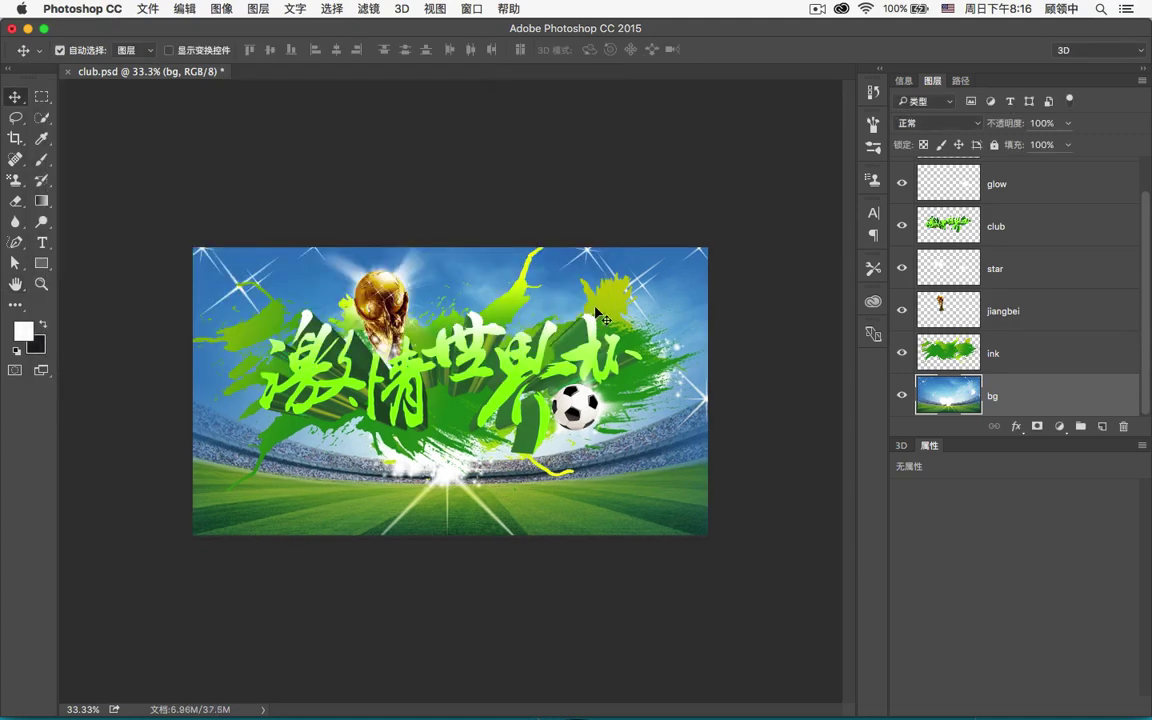
- Save the resized club.psd and switch to After Effects
click(136, 10)
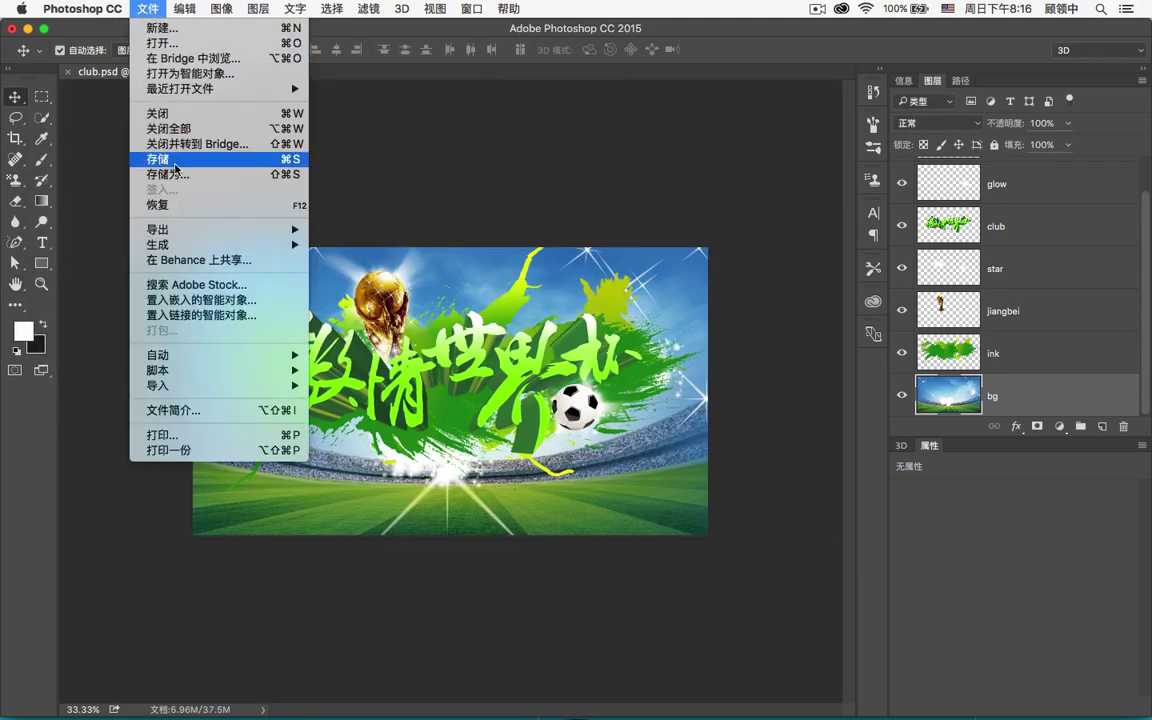
click(160, 159)
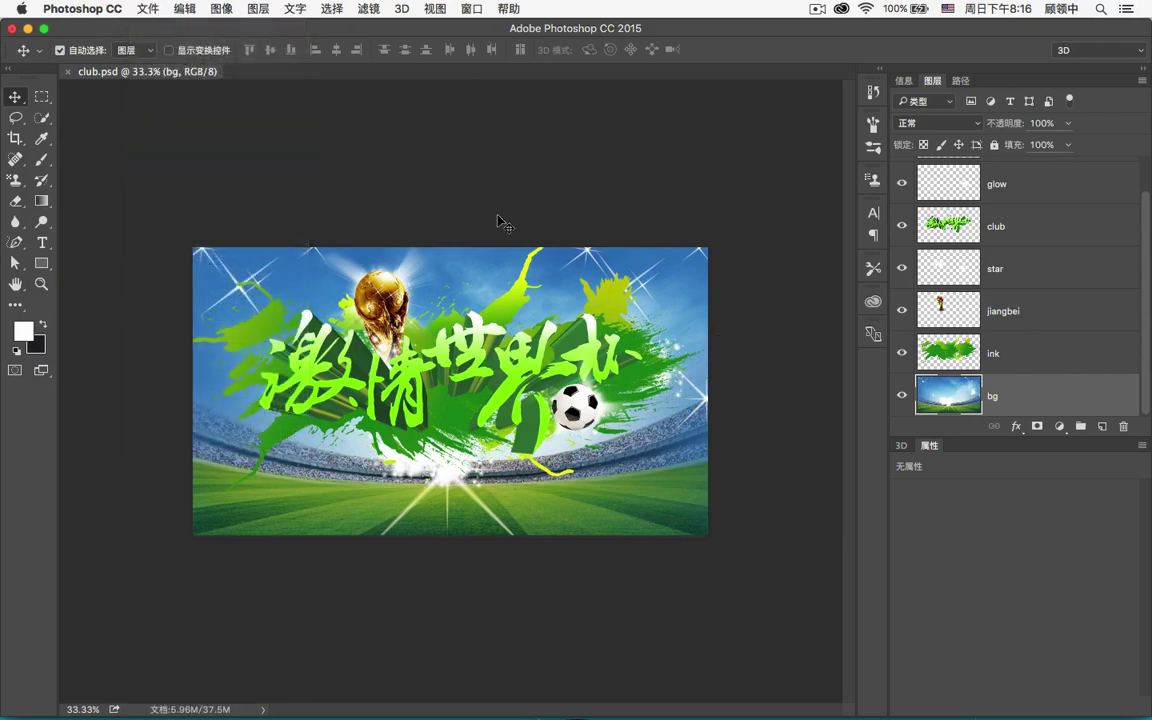
key(super)
click(712, 646)
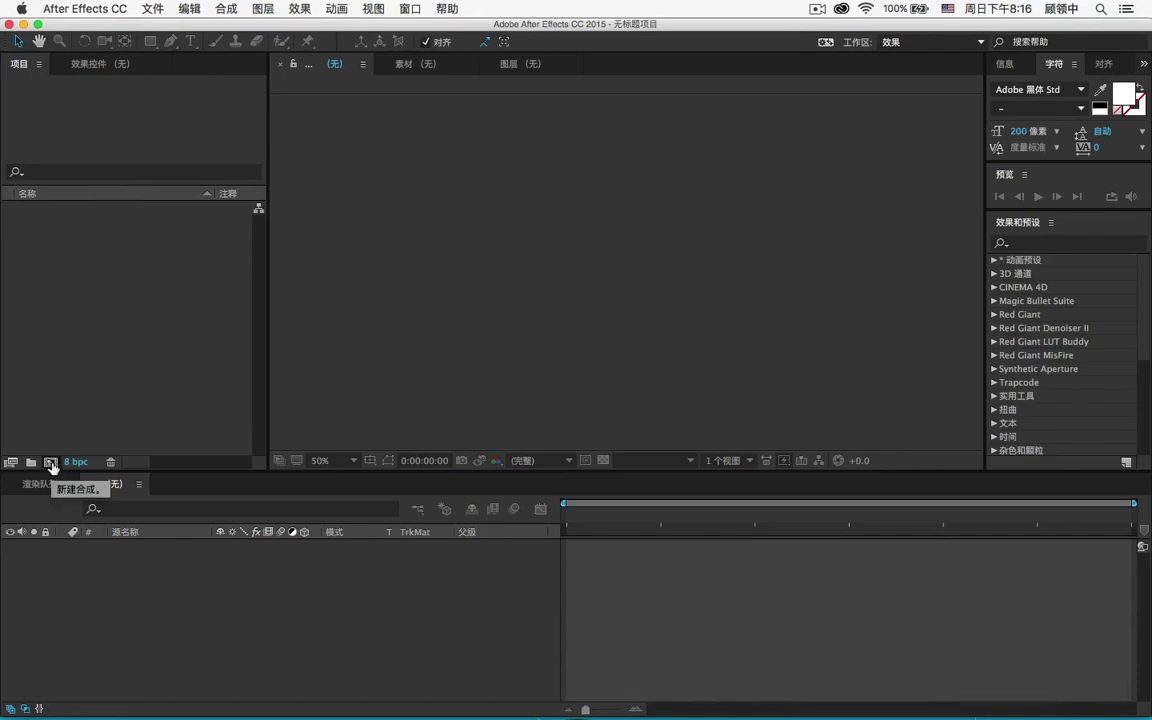
- Create a composition named step01 with the HDV/HDTV 720 25 preset and a 20-second duration
click(50, 462)
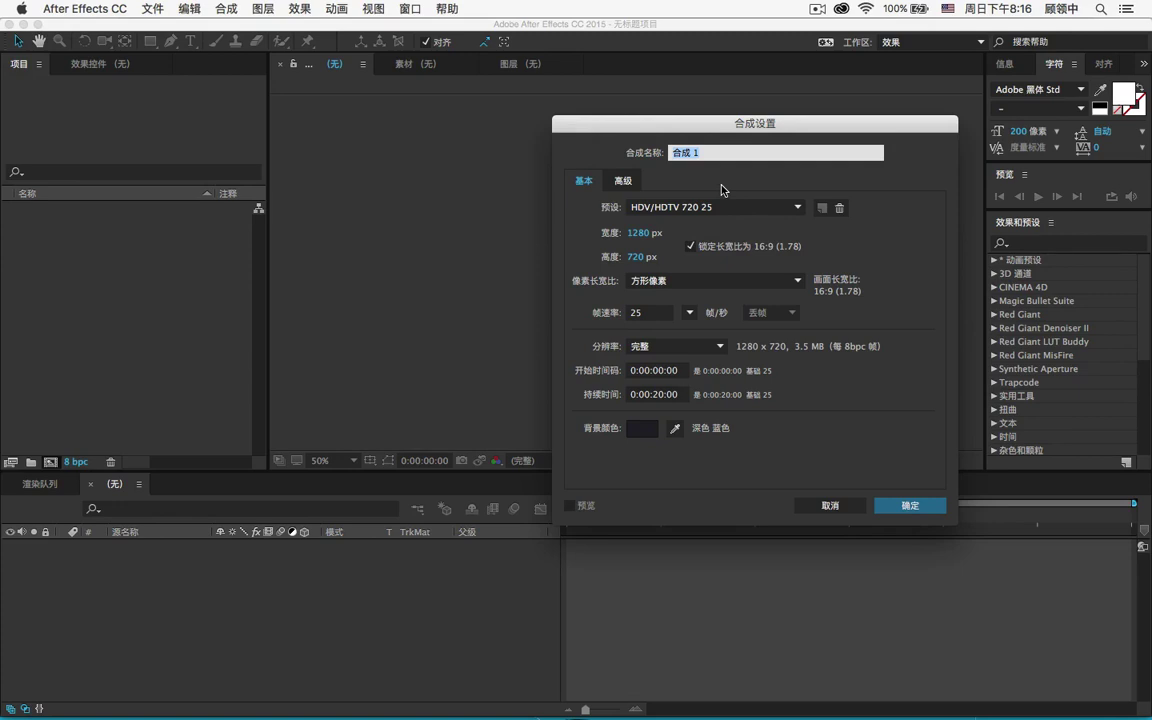
text(sec)
key(BackSpace)
key(BackSpace)
key(BackSpace)
key(BackSpace)
text(chang)
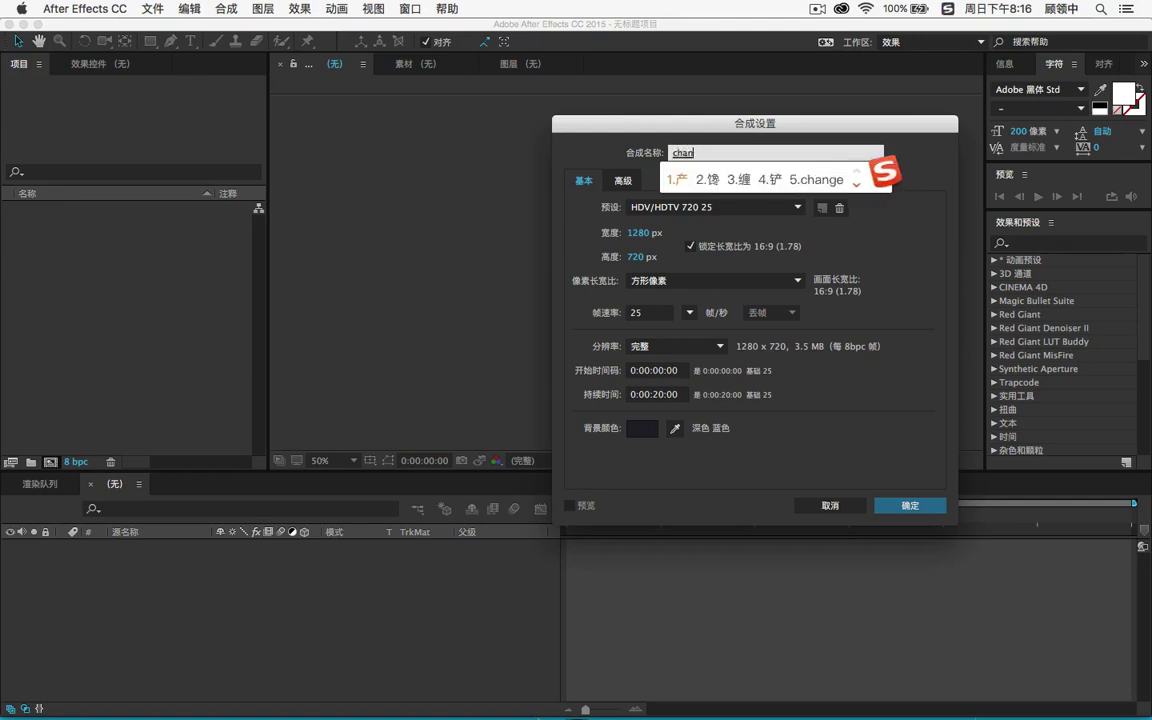
key(BackSpace)
key(BackSpace)
key(BackSpace)
key(BackSpace)
key(BackSpace)
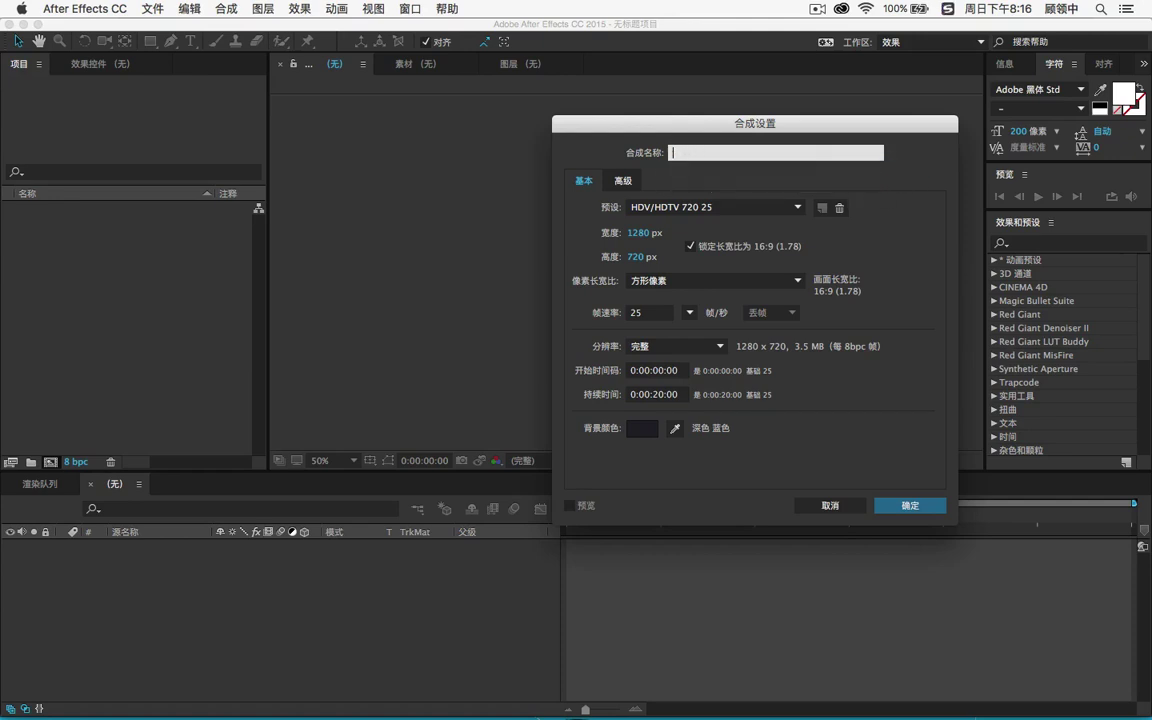
text(stp)
key(BackSpace)
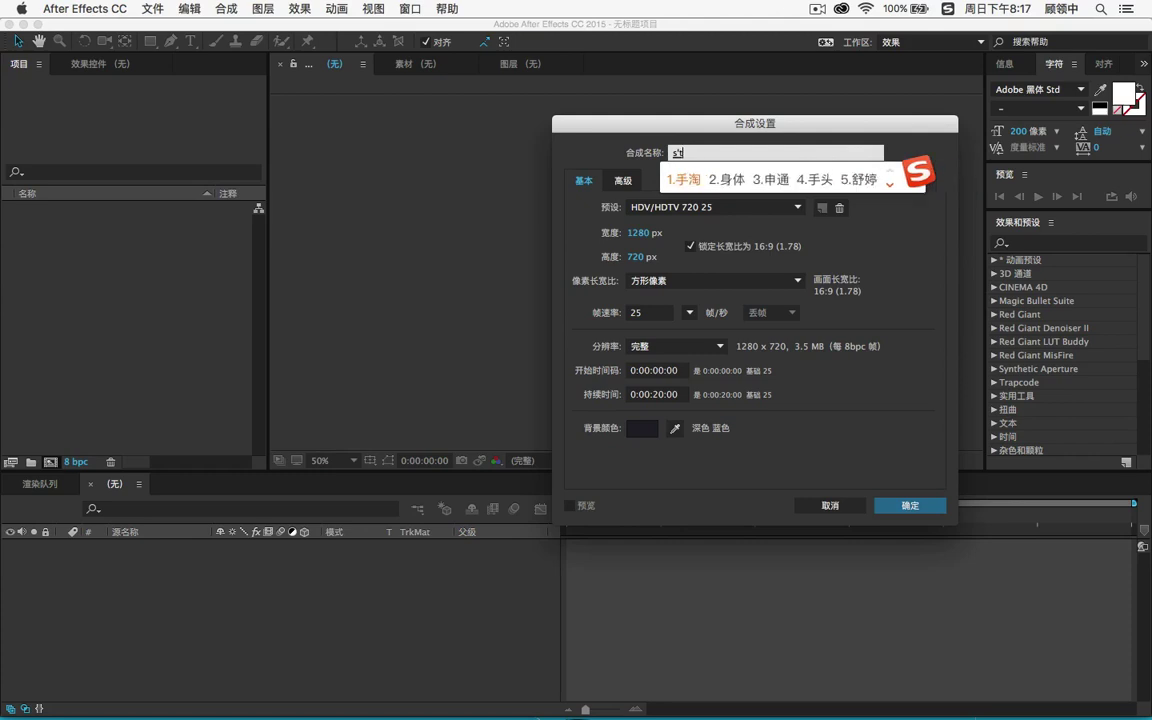
text(ep)
key(ctrl+space)
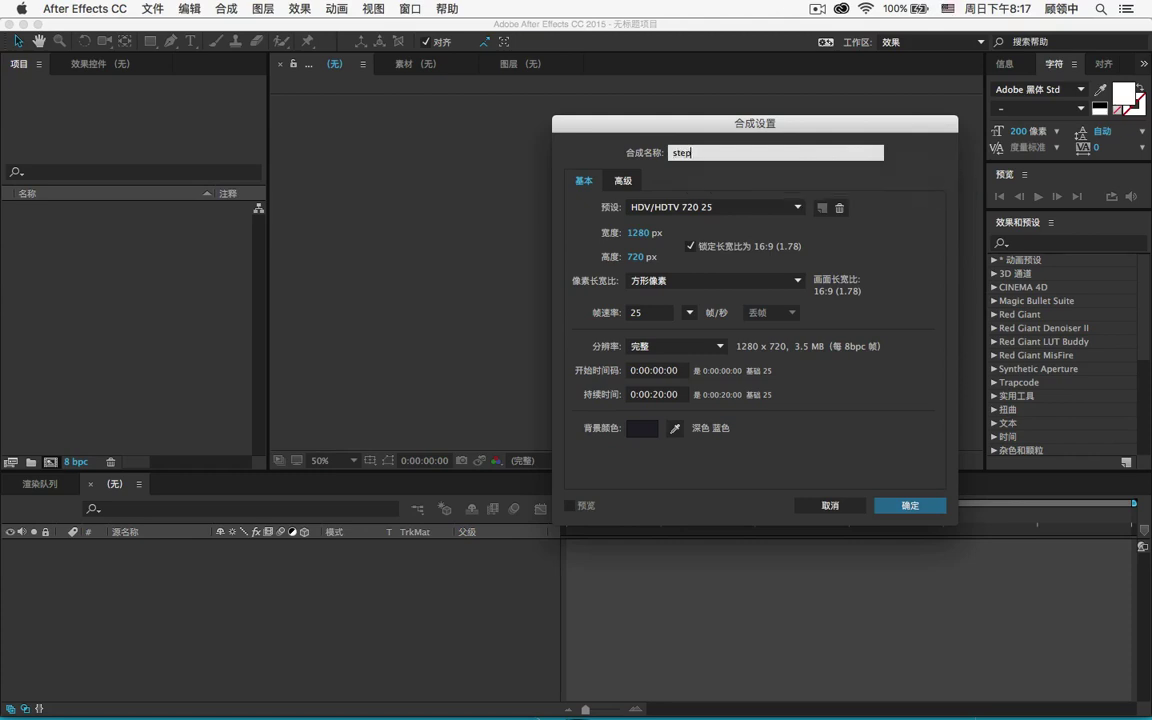
key(Return)
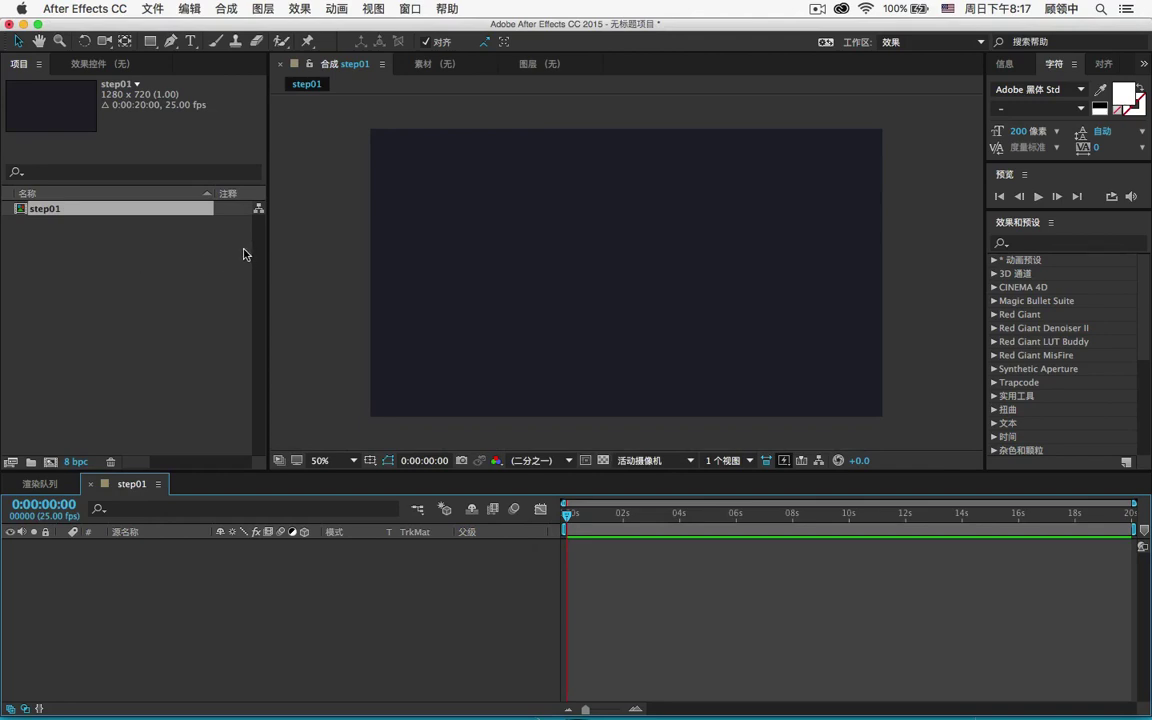
- Start a footage import and browse from AE特效教程 through 案例 to the lesson21-23_项目 folder
click(187, 267)
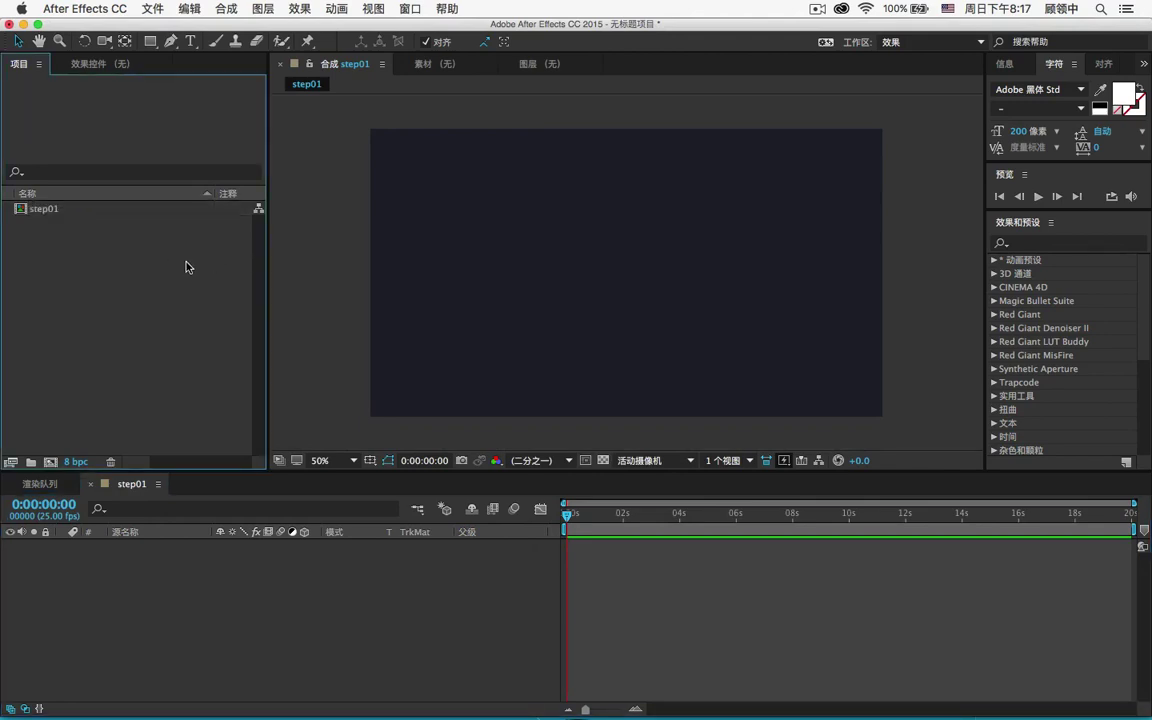
key(super+i)
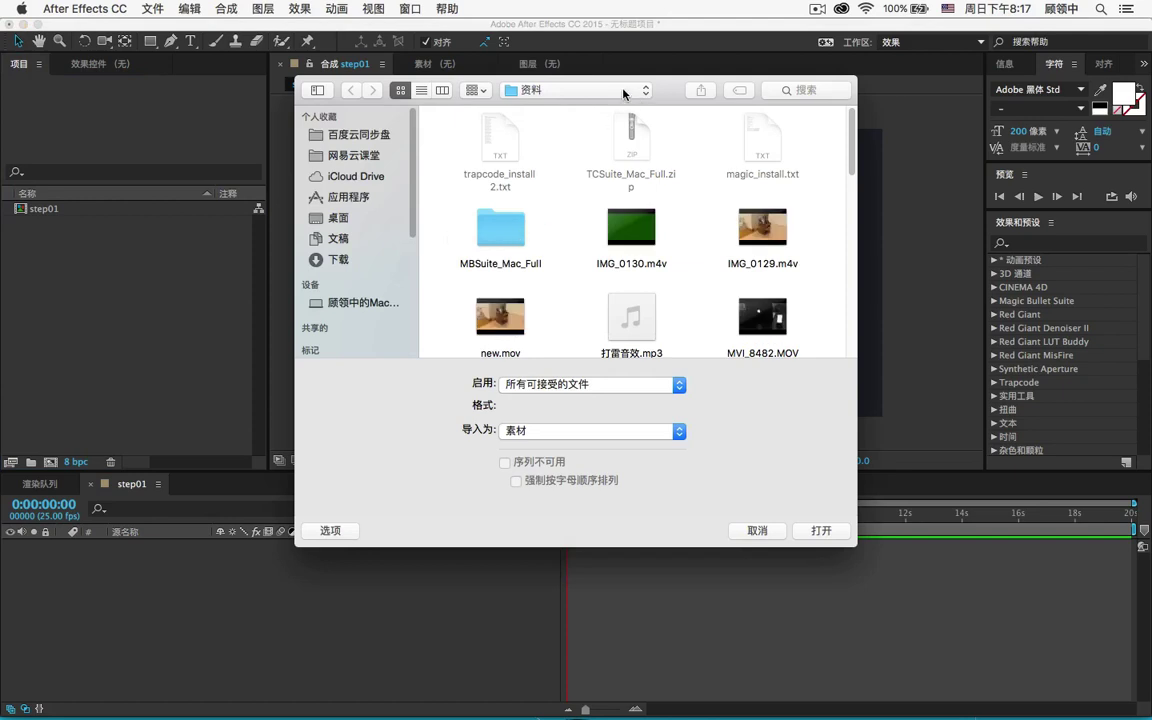
scroll(607, 111, down, 5)
click(585, 90)
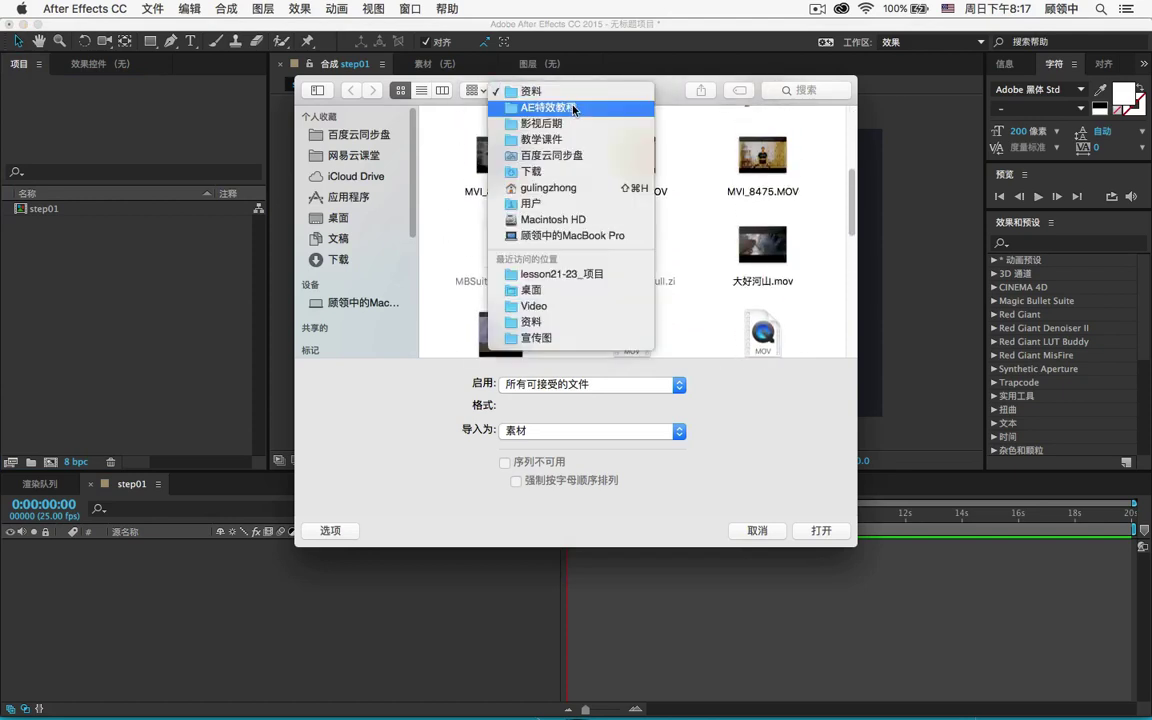
click(574, 108)
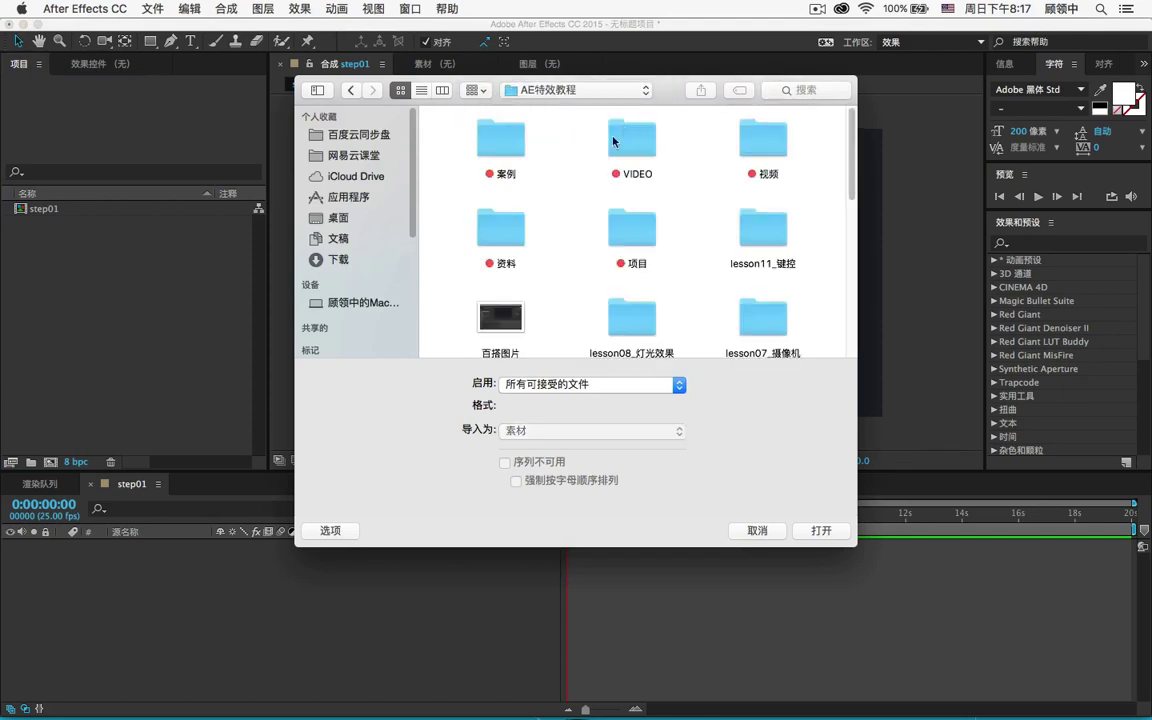
click(513, 149)
double_click(513, 149)
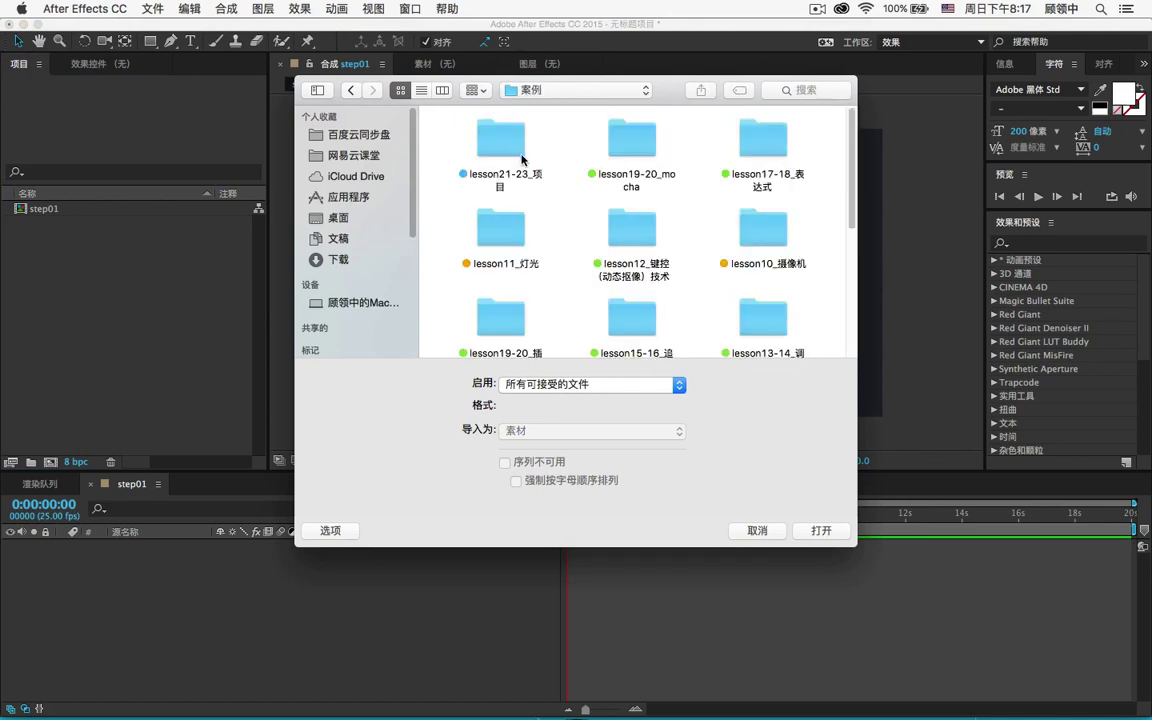
double_click(481, 153)
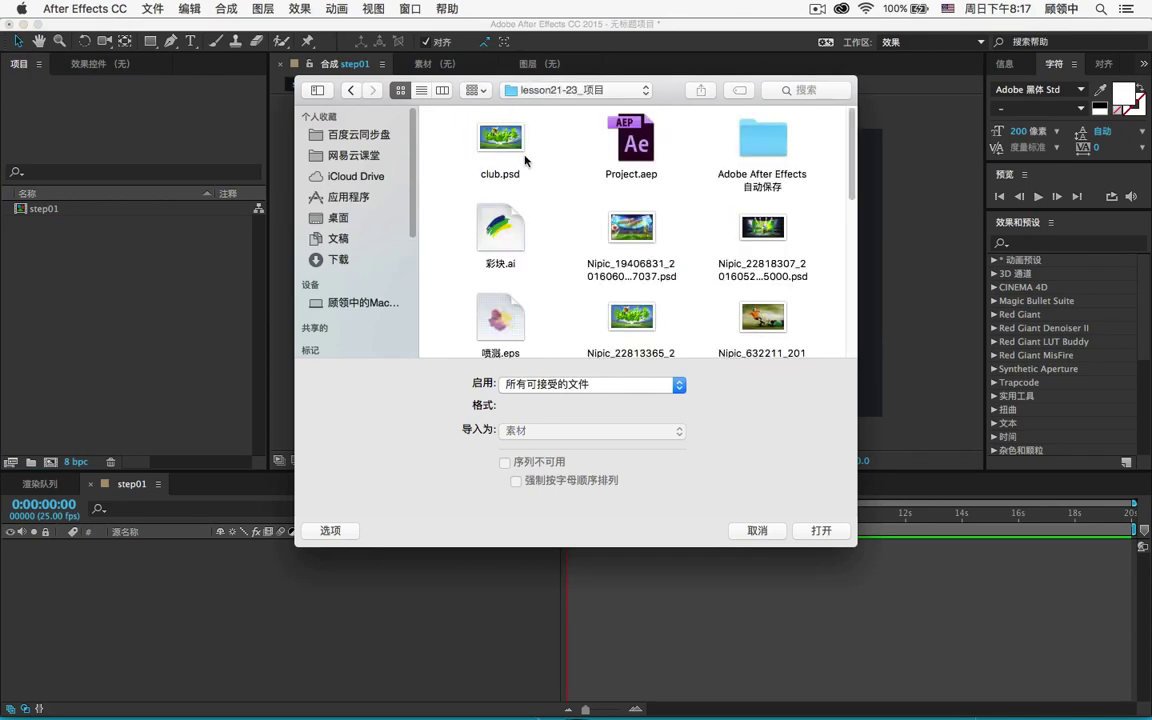
- Import 彩块.ai and 3款足球运动员剪影矢量图.ai together as footage into the project
click(487, 208)
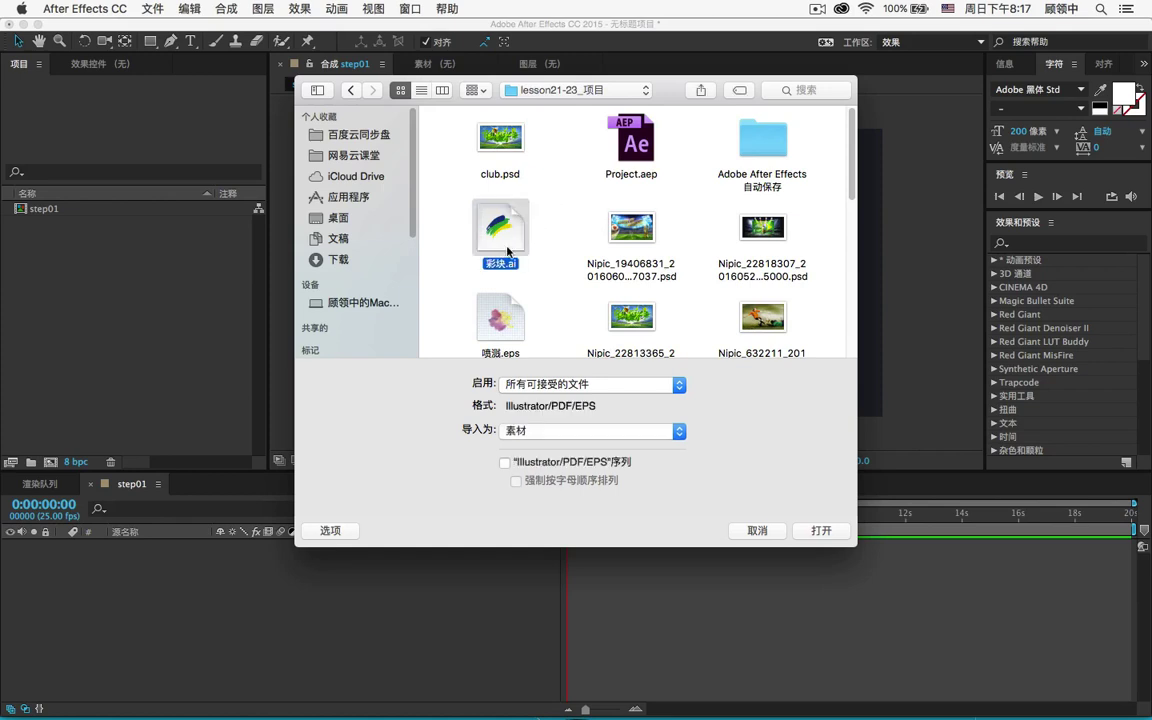
scroll(564, 243, down, 1)
scroll(560, 246, down, 3)
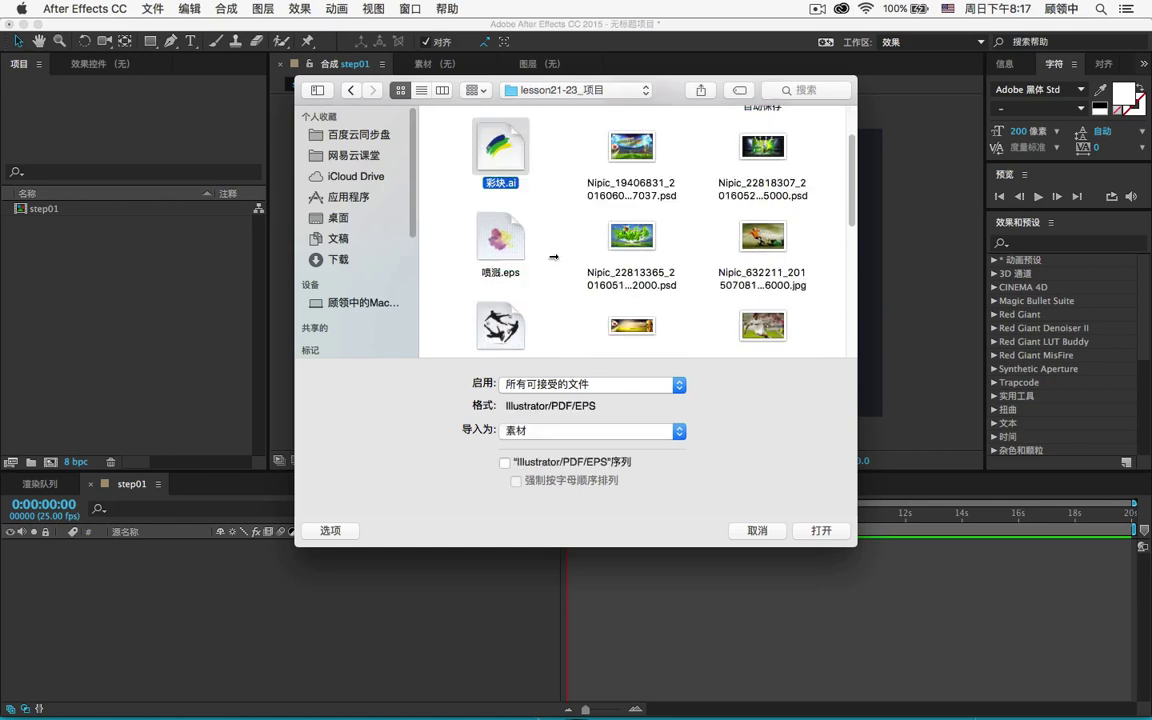
scroll(553, 250, down, 3)
click(497, 160)
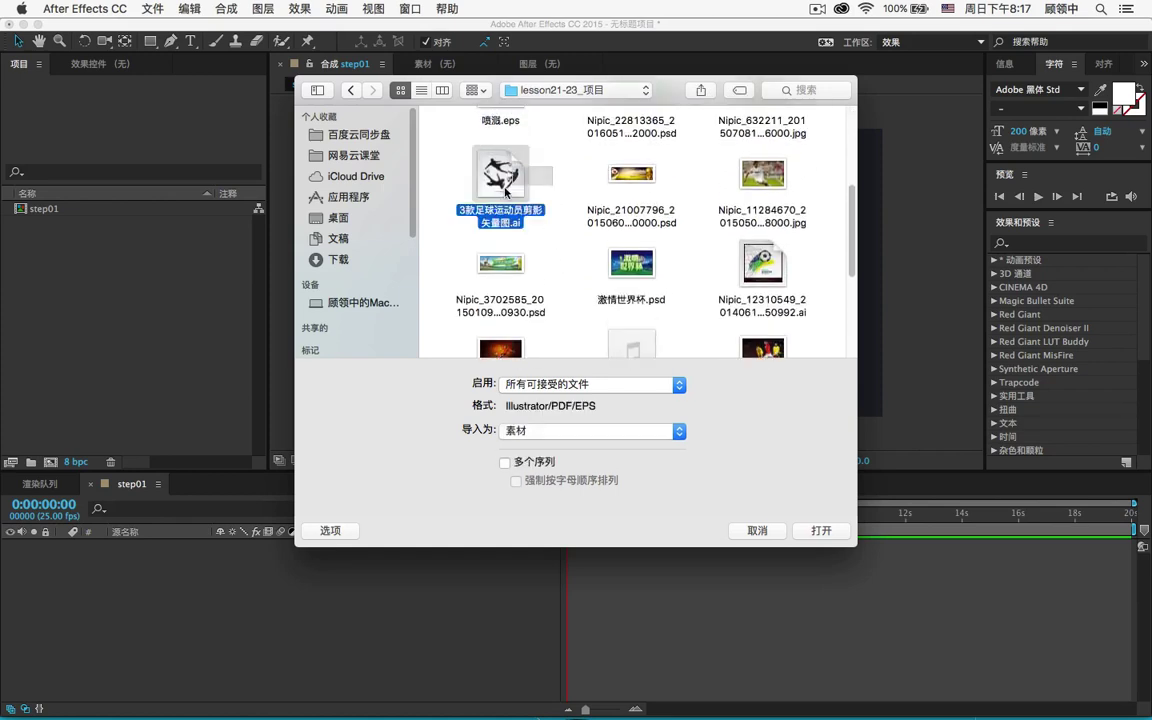
click(813, 531)
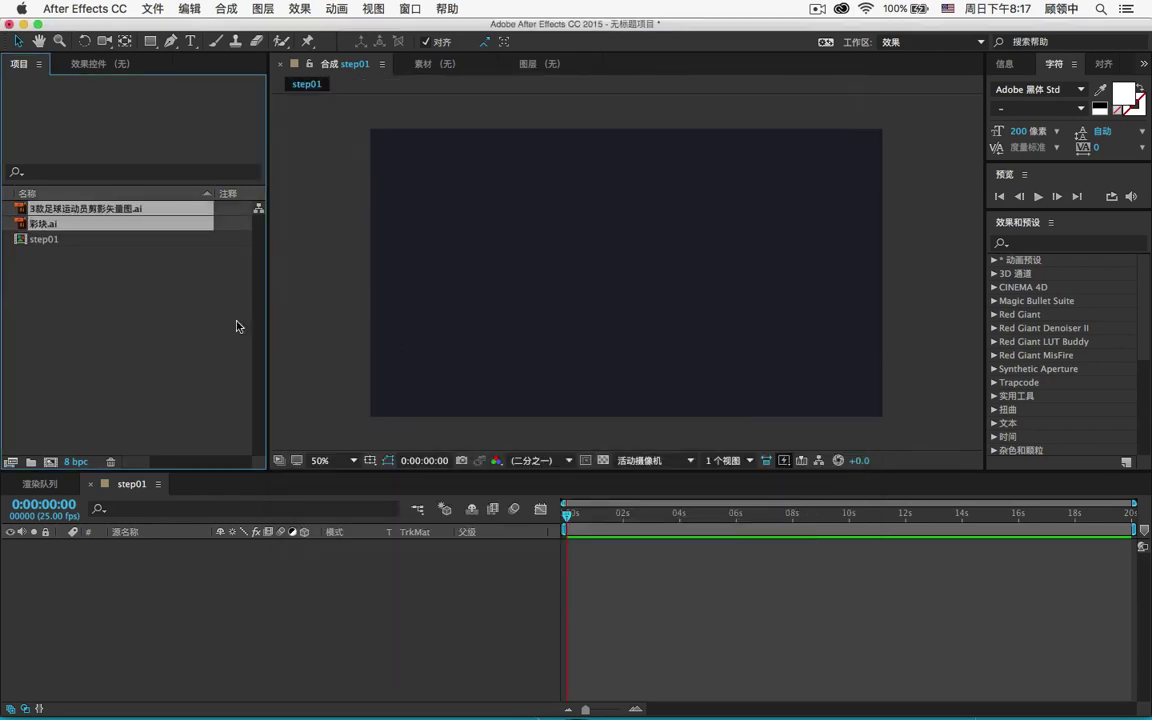
- Add 3款足球运动员剪影矢量图.ai as a layer to the step01 composition's timeline
click(170, 312)
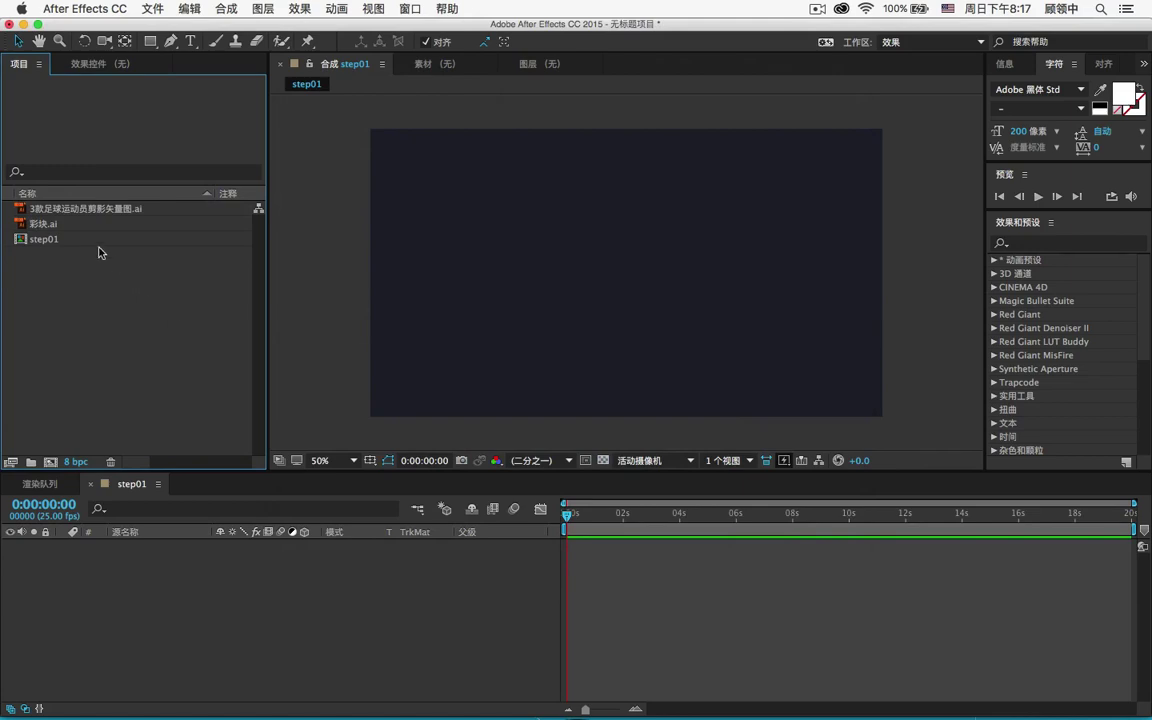
click(84, 210)
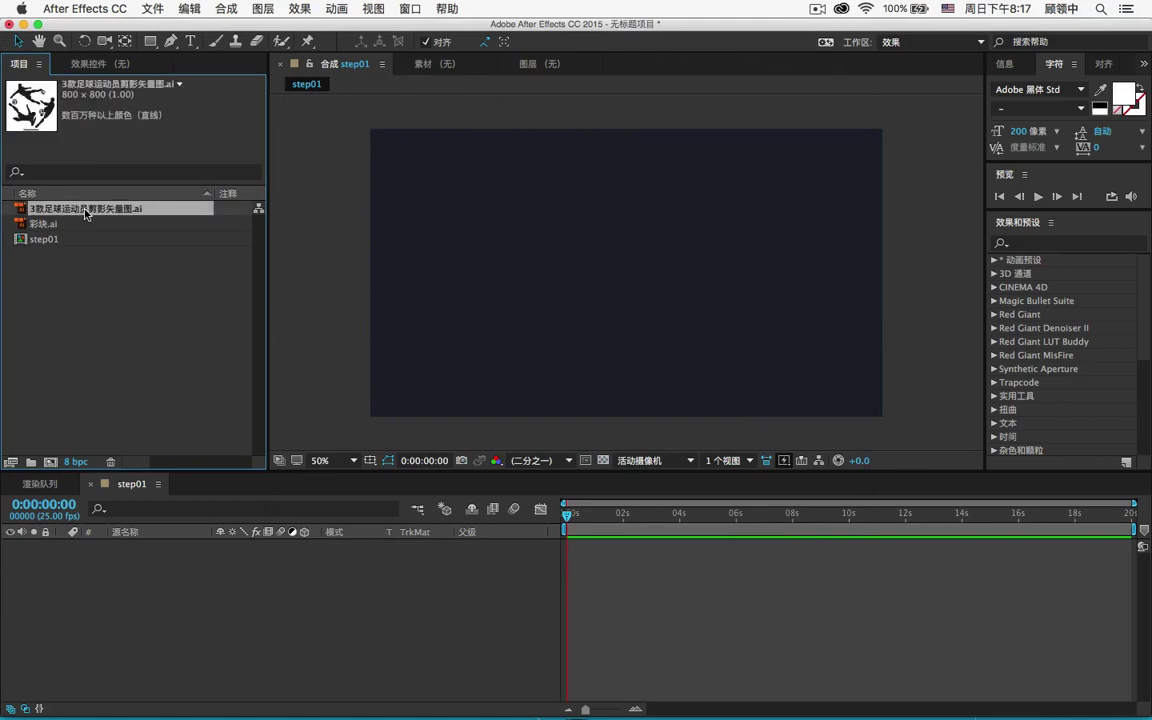
drag(86, 214, 136, 588)
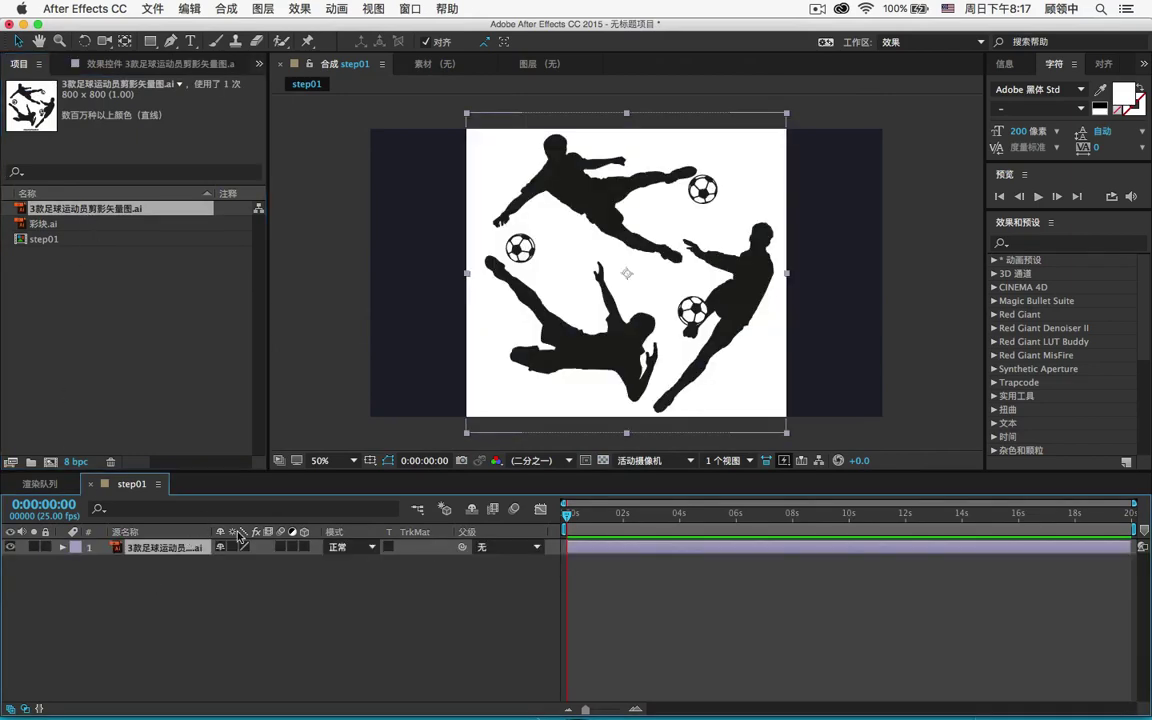
- Duplicate the player silhouette layer twice so the step01 timeline holds three copies
click(600, 462)
click(600, 461)
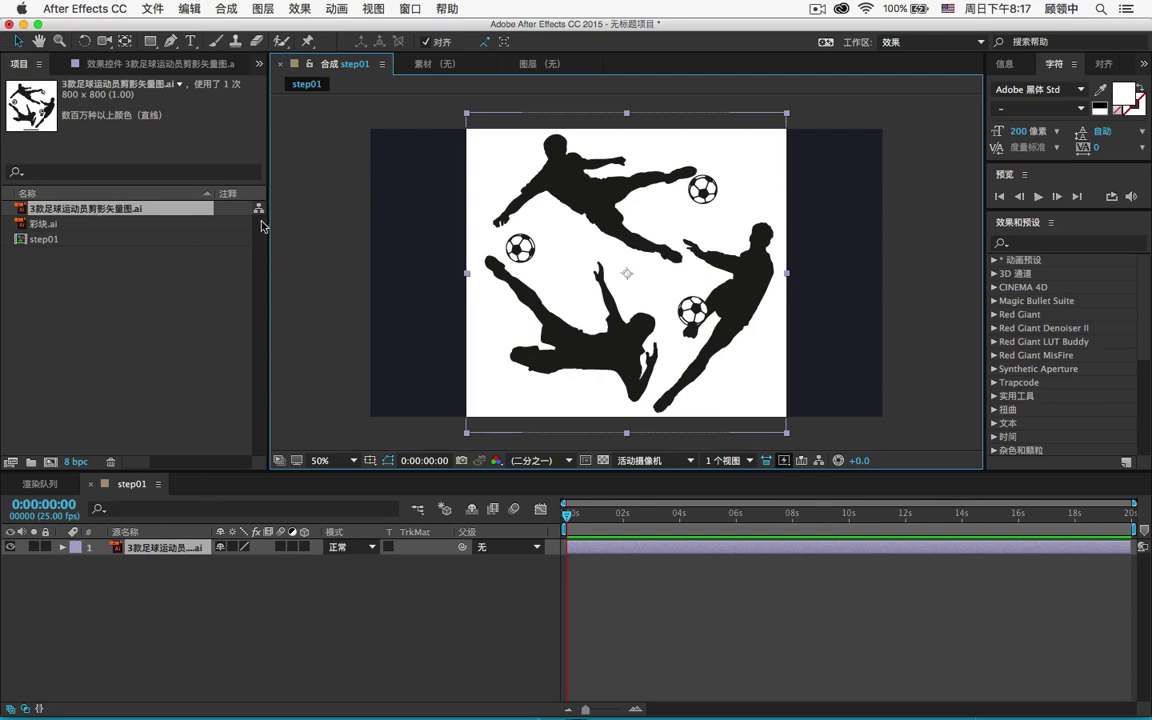
click(170, 41)
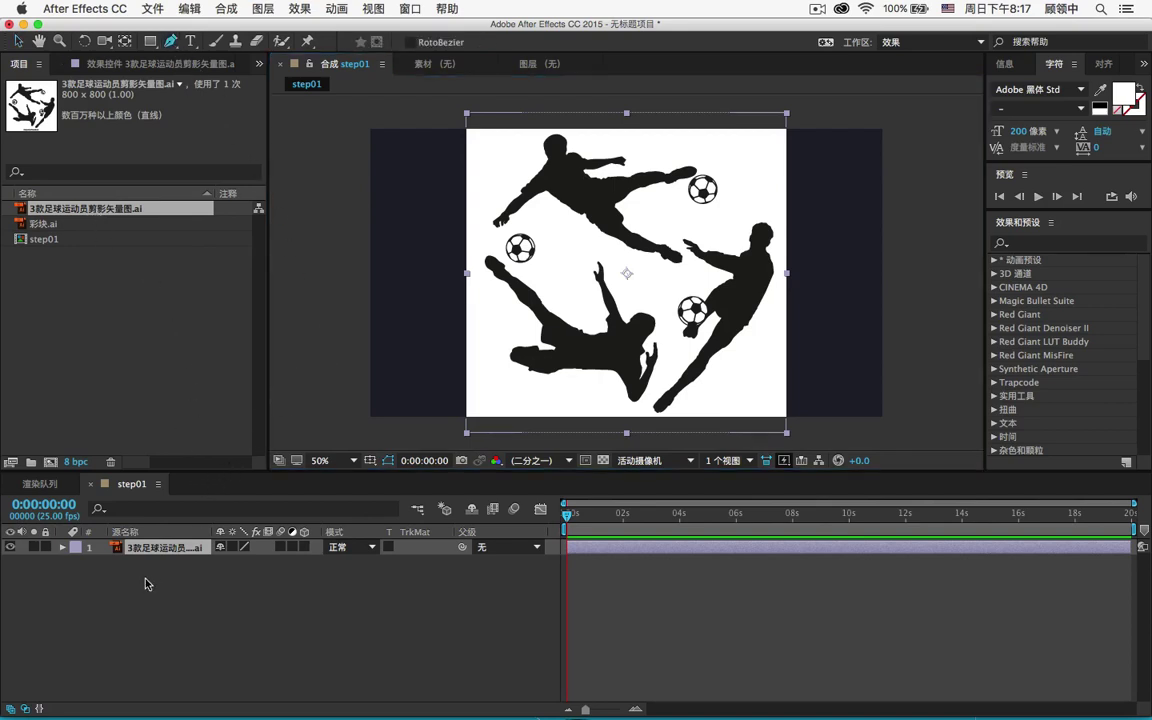
key(super+d)
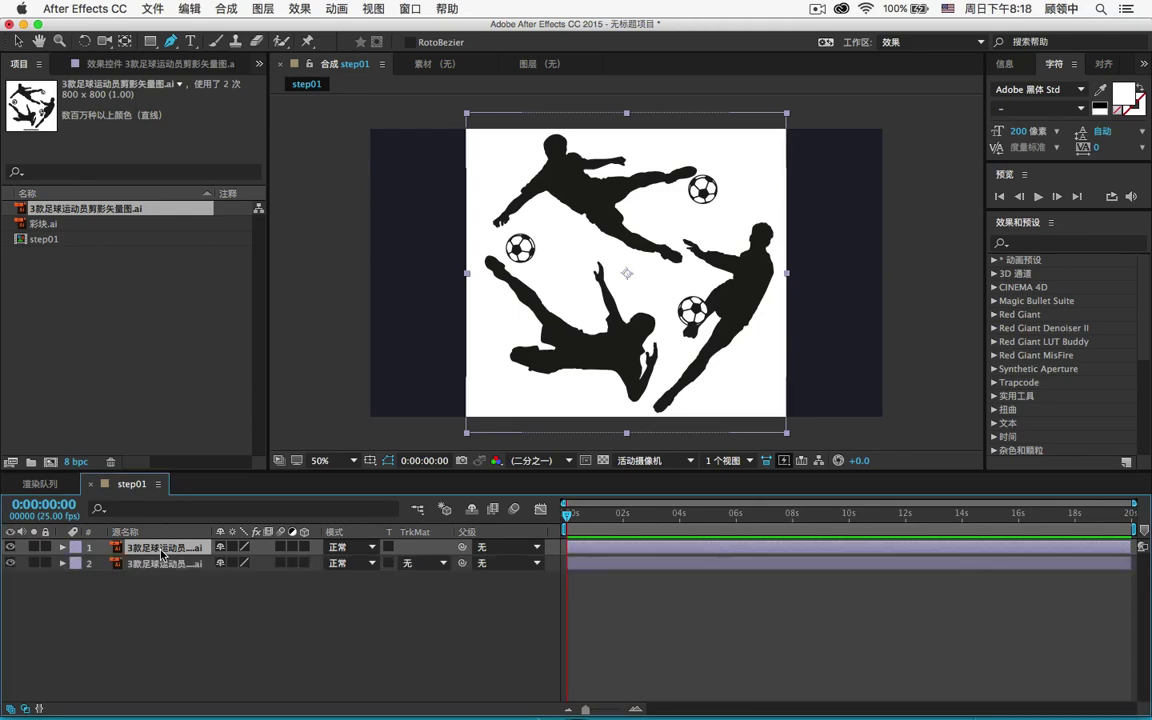
key(super+d)
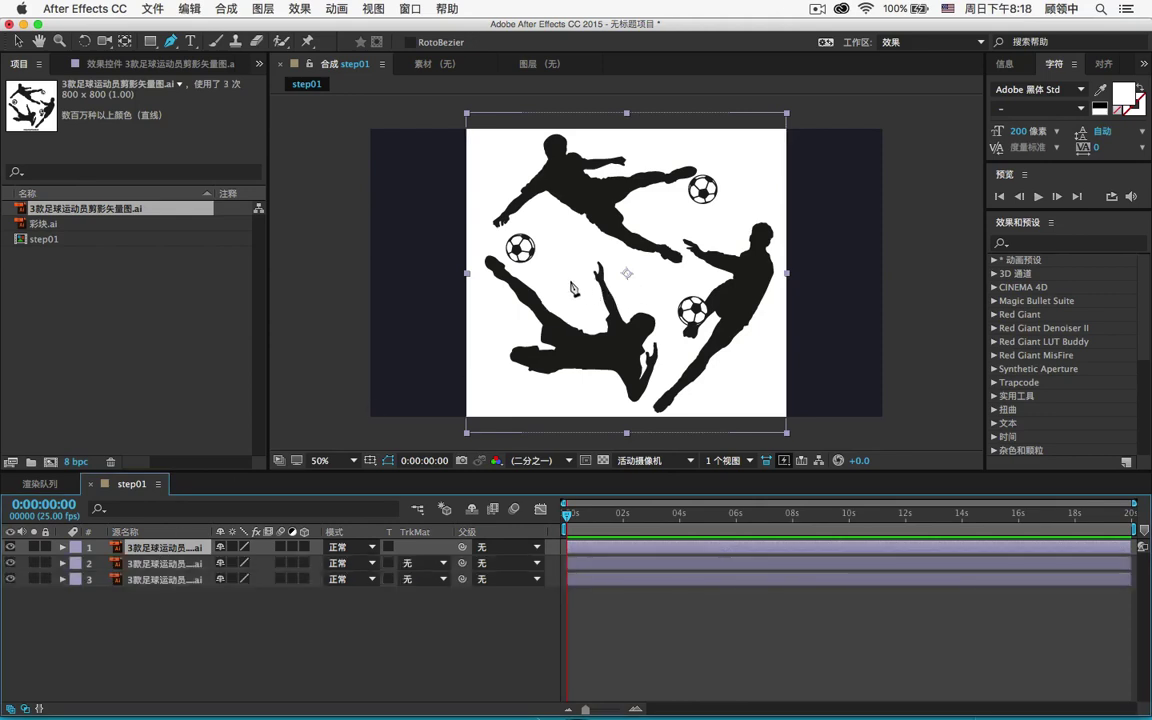
- Solo the first silhouette layer and draw a closed Pen tool mask around the upper player and his ball
click(34, 548)
click(450, 218)
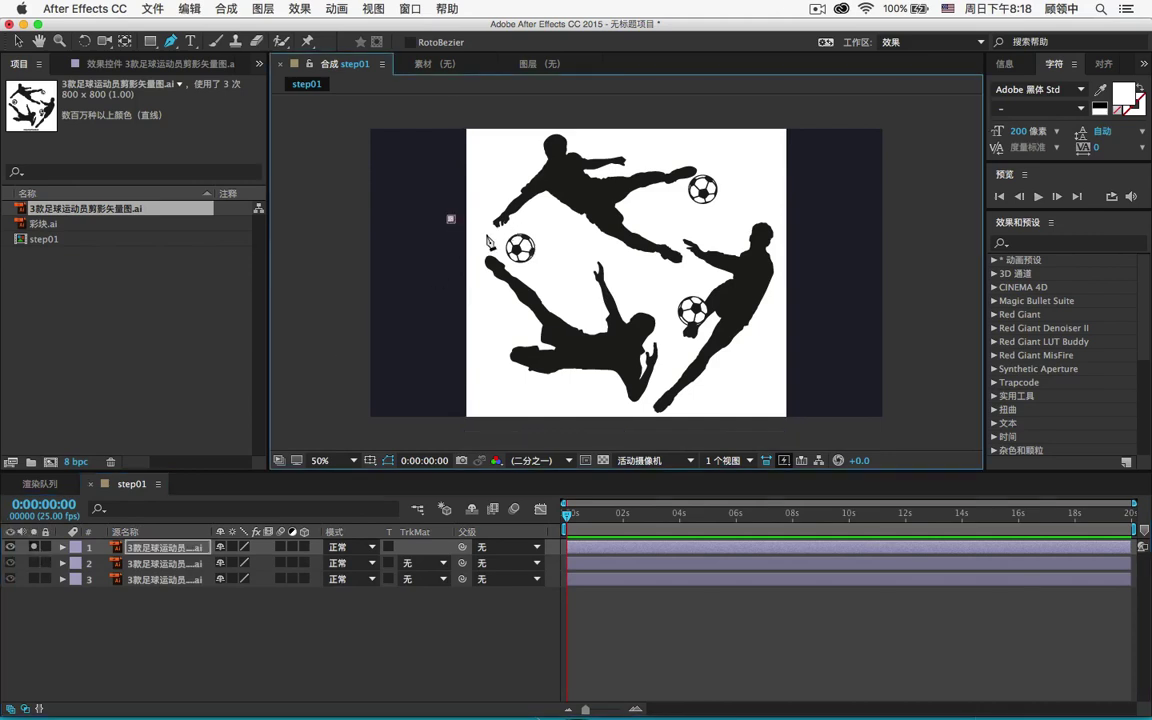
drag(488, 236, 520, 218)
drag(678, 264, 690, 215)
click(737, 201)
click(720, 130)
click(591, 103)
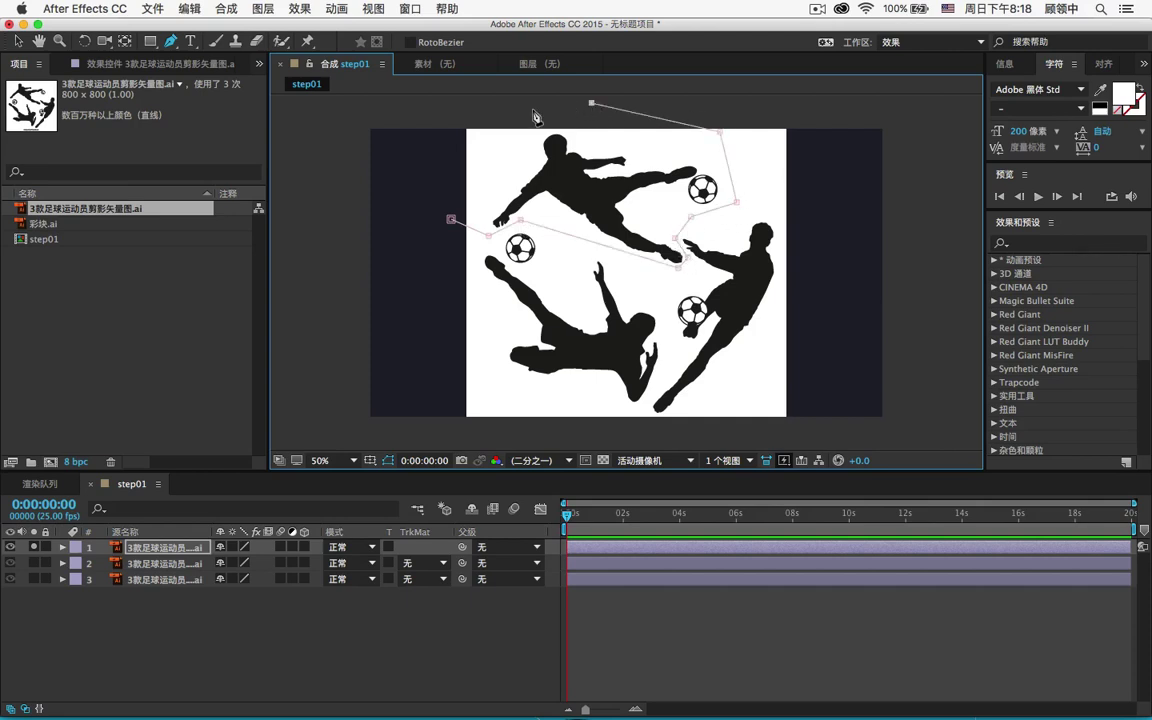
click(463, 137)
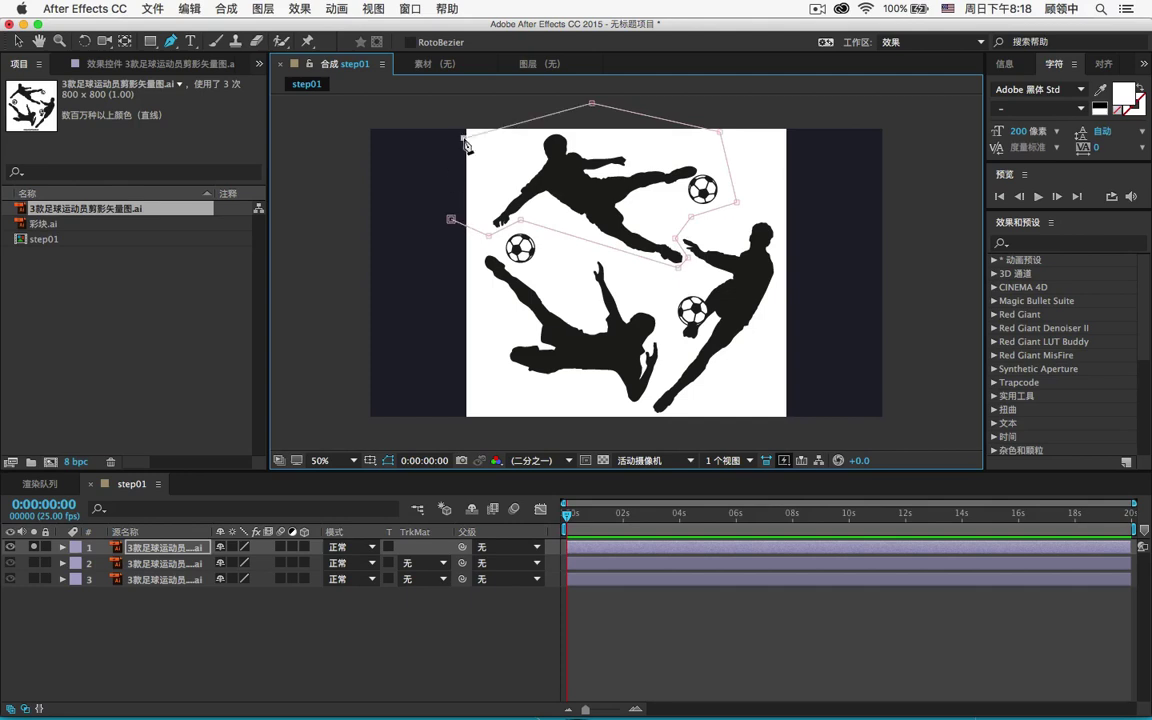
click(452, 219)
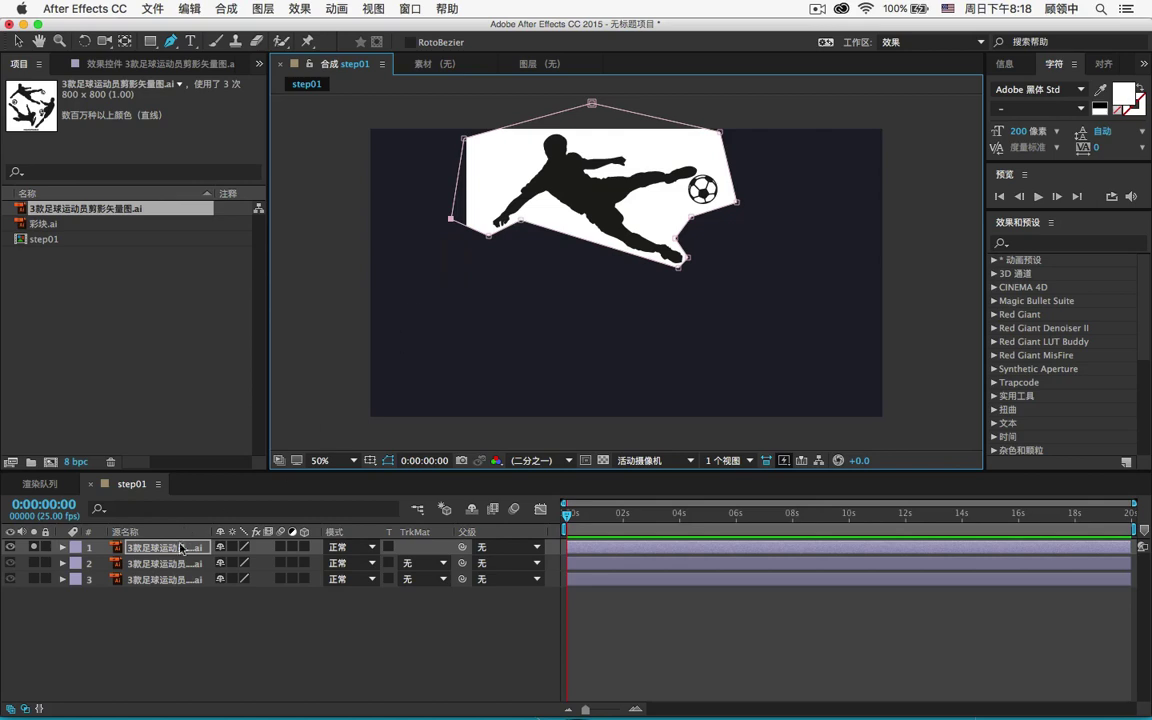
- Set the masked upper player layer's blending mode to 相乘 (Multiply)
click(172, 497)
click(359, 549)
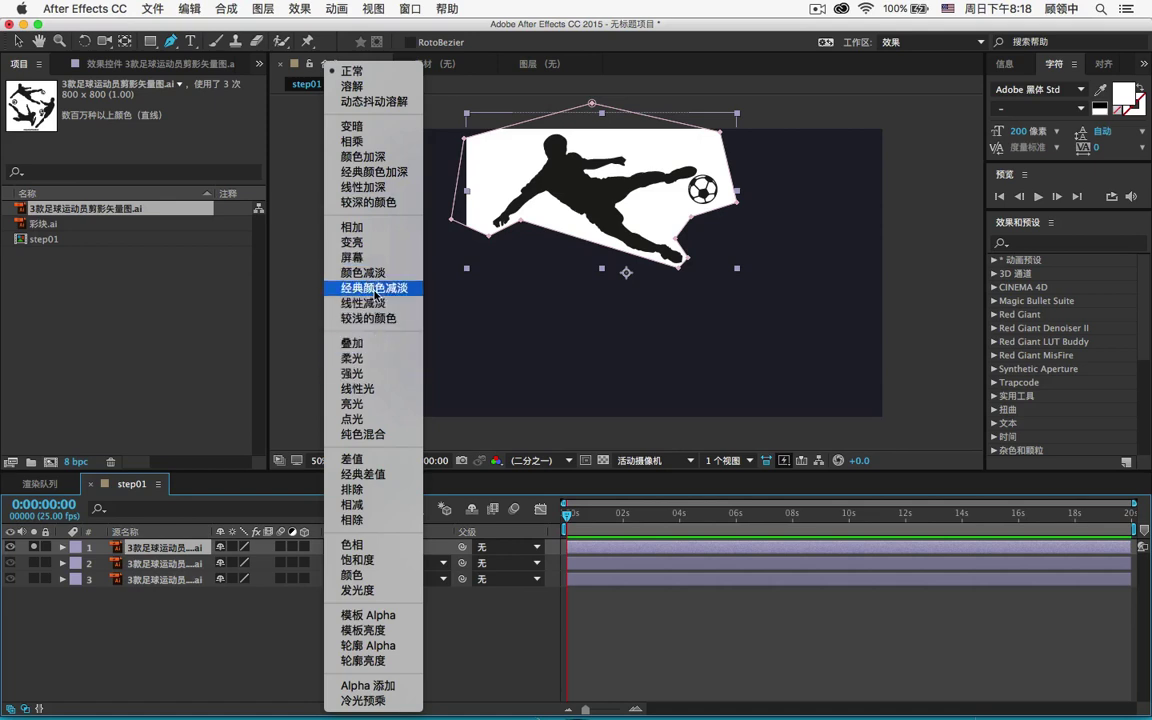
click(365, 141)
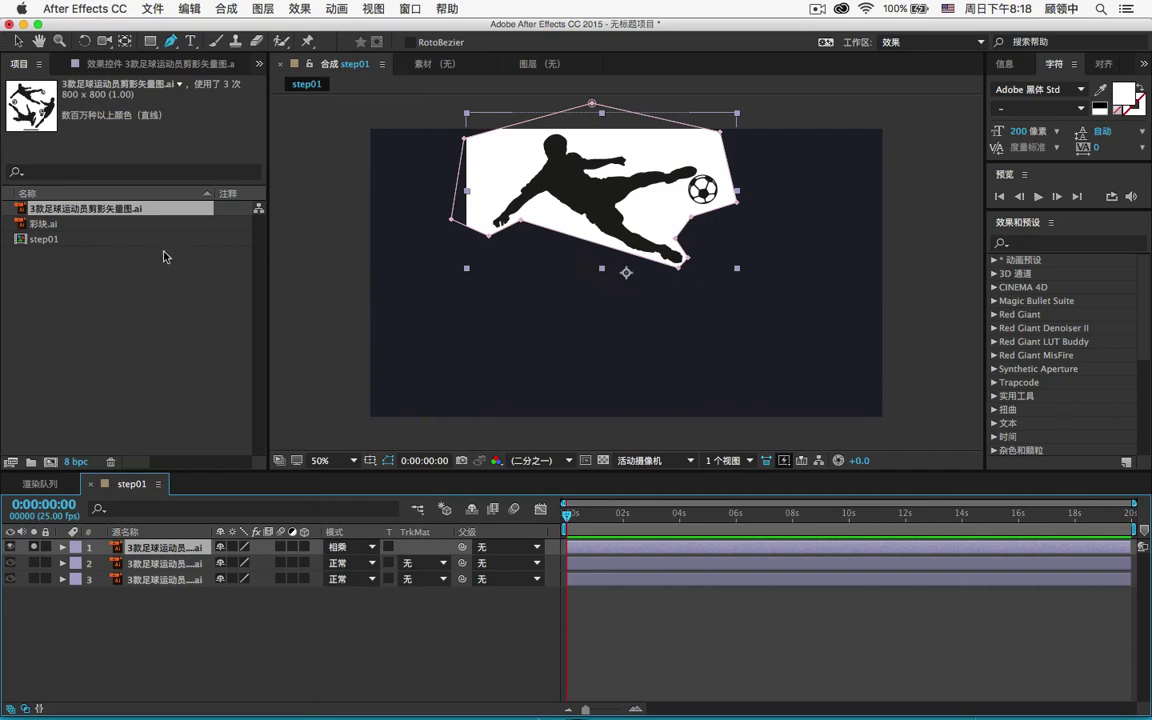
- Import 彩块.ai into the project again and add it to step01 as the lowest layer beneath the silhouettes
click(138, 276)
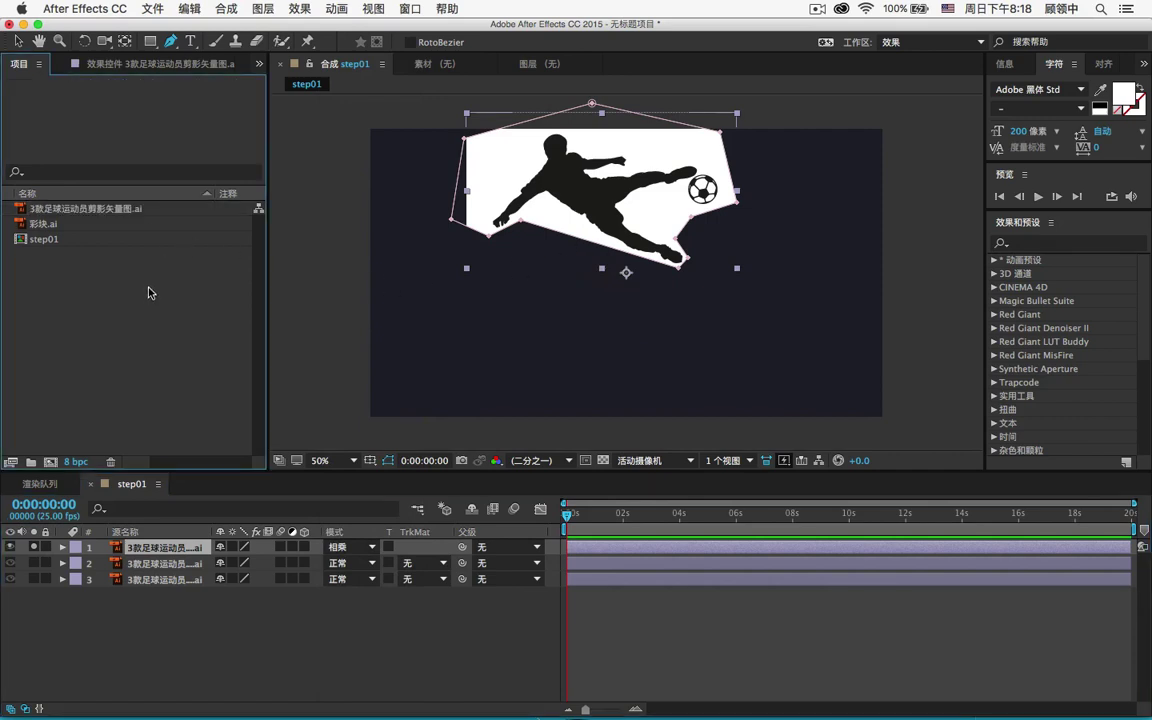
double_click(148, 292)
double_click(496, 231)
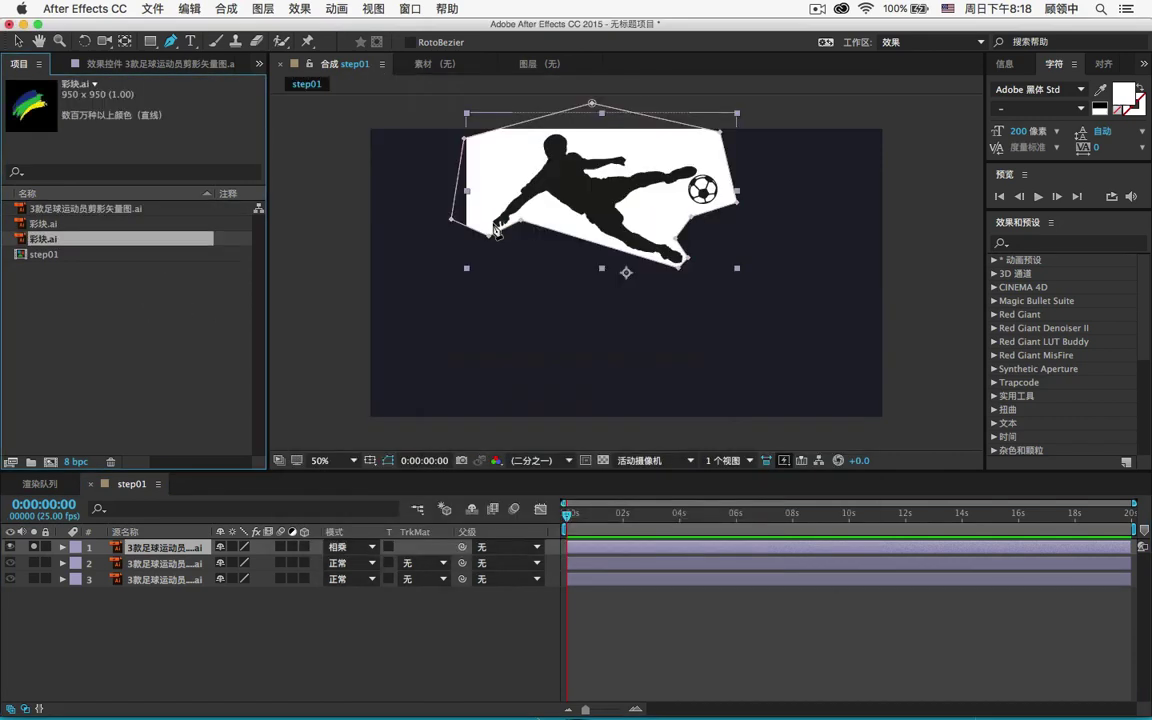
mouse_move(65, 237)
mouse_down()
mouse_move(134, 638)
mouse_move(140, 613)
mouse_up()
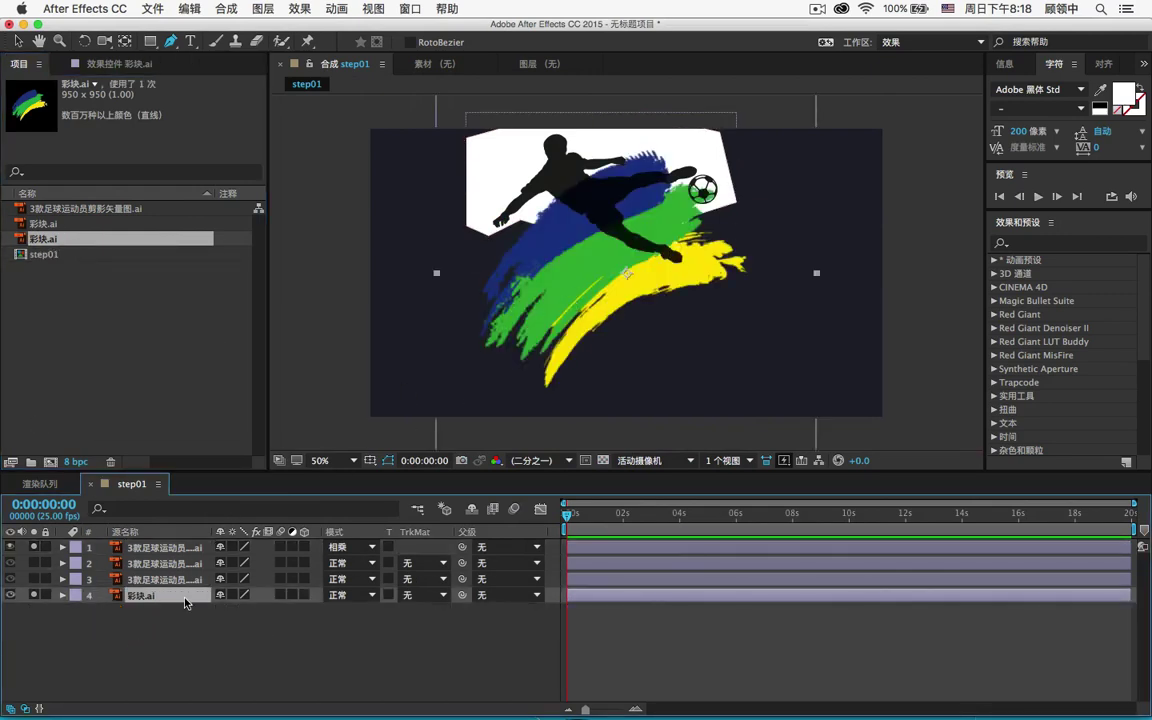
- Scale the 彩块.ai layer up to 254% so the brush strokes fill the composition
key(s)
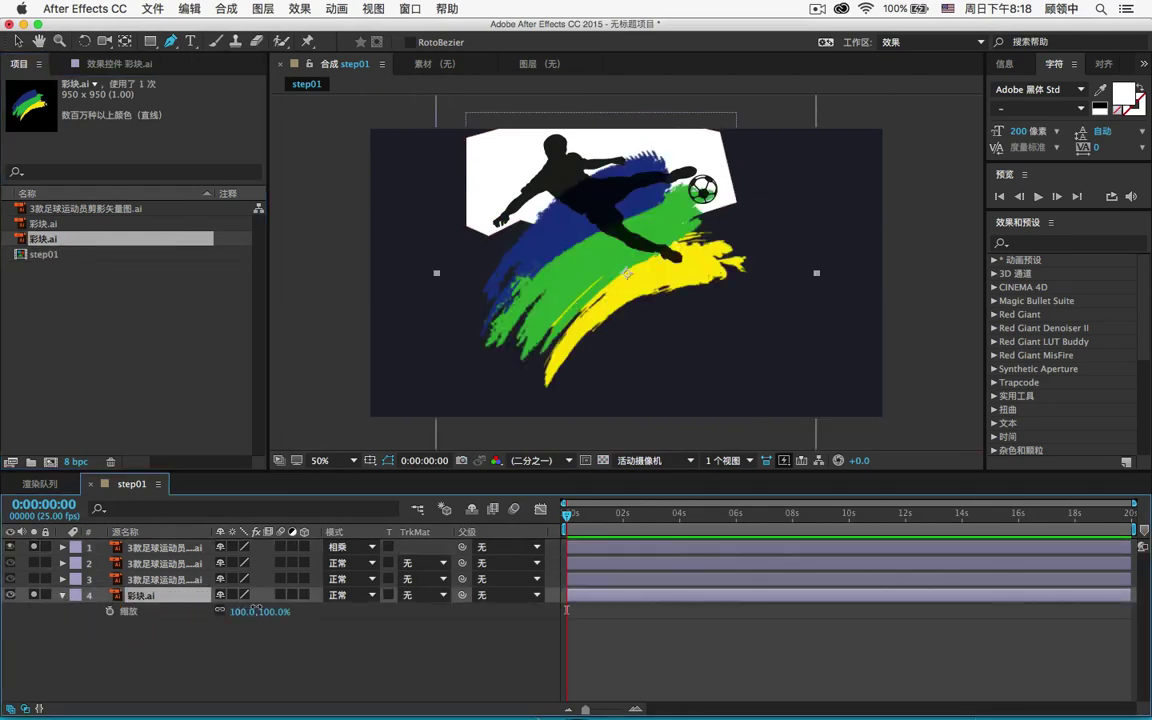
mouse_move(257, 608)
mouse_down()
mouse_move(290, 605)
mouse_move(315, 583)
mouse_up()
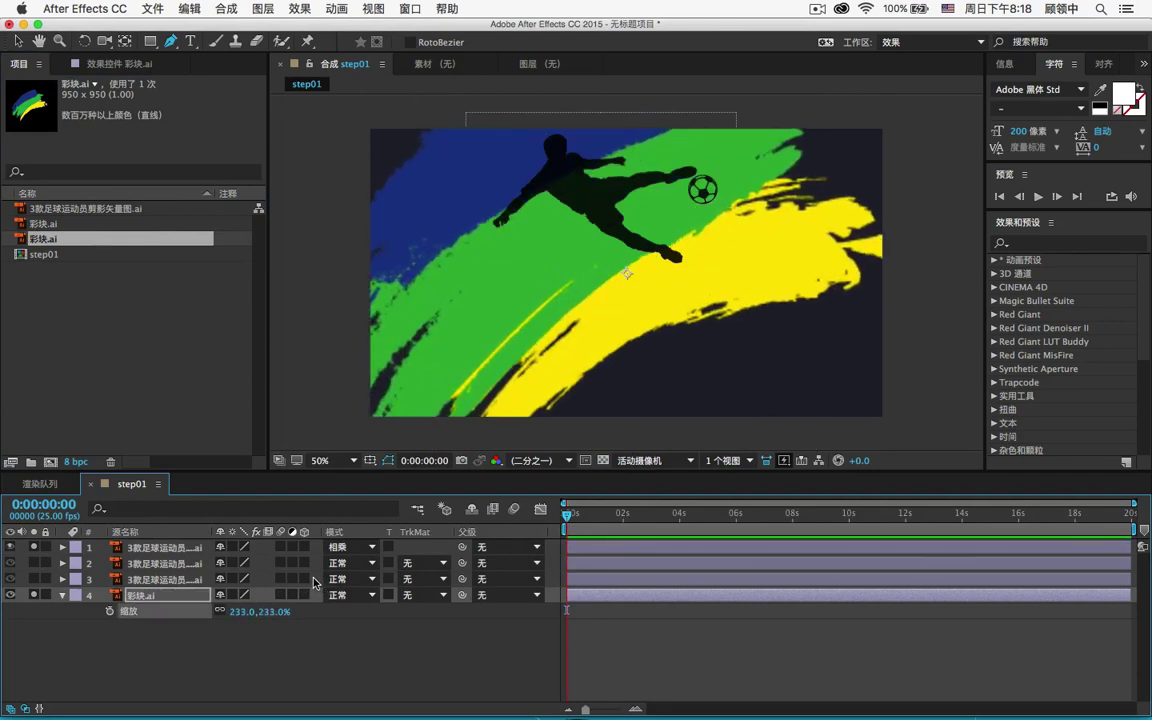
drag(244, 612, 256, 612)
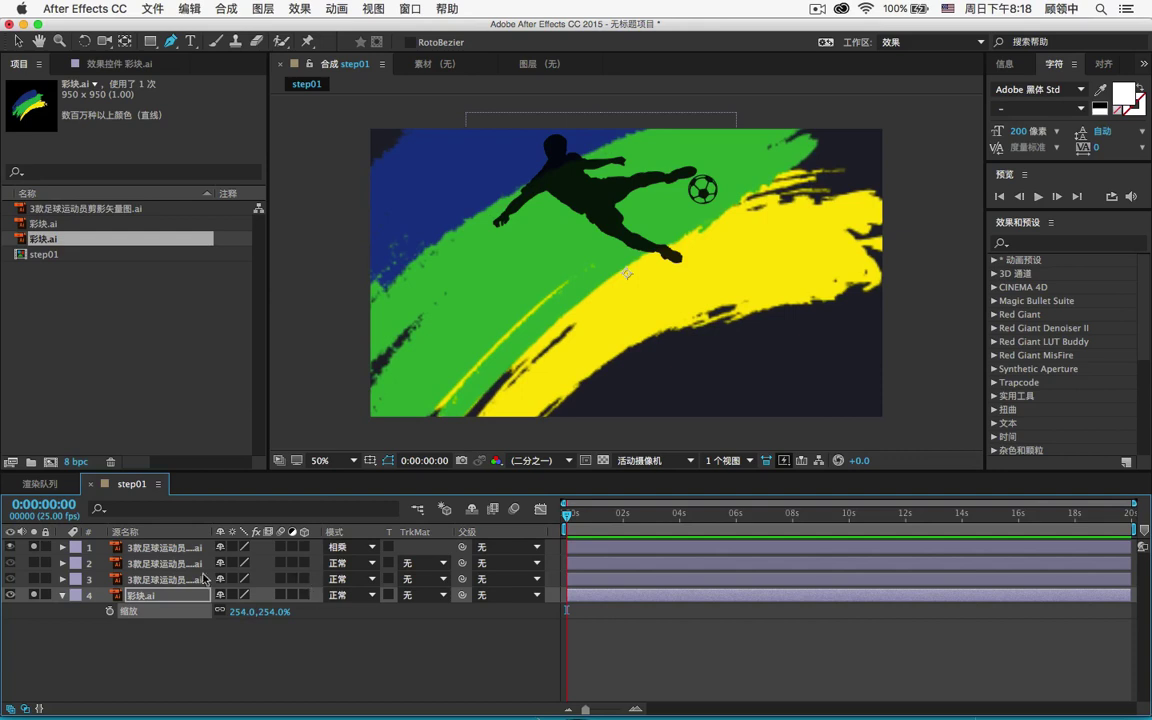
- Rename the upper player's silhouette layer as long
click(154, 550)
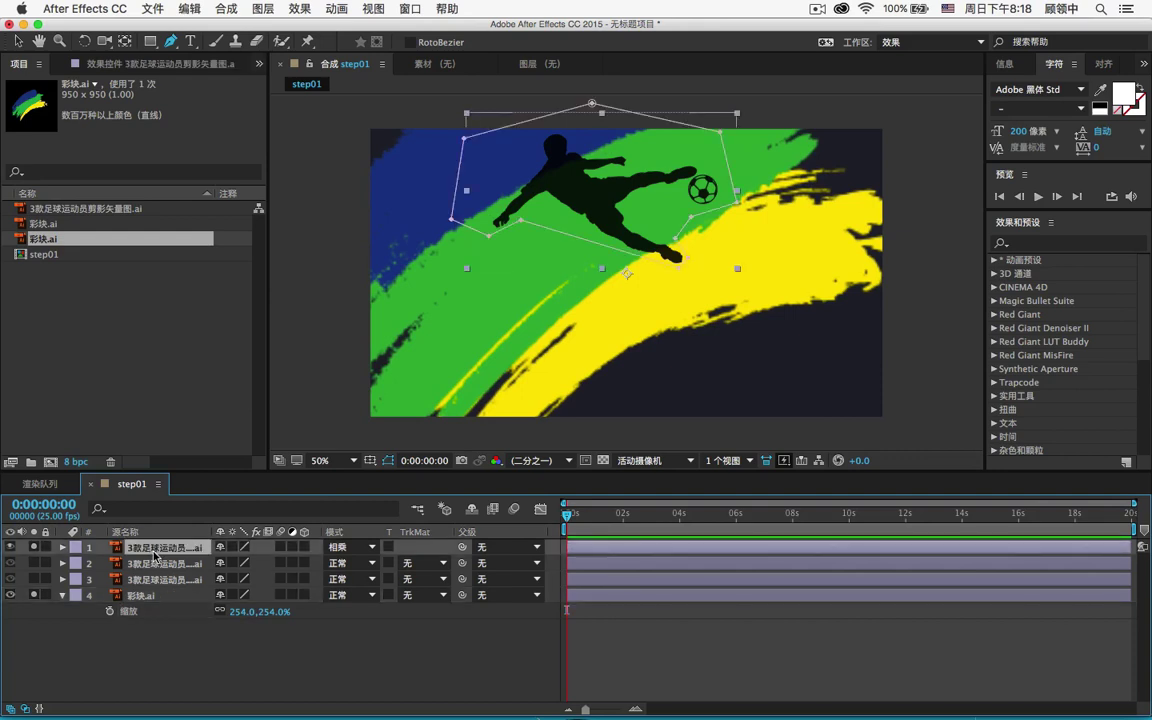
key(Return)
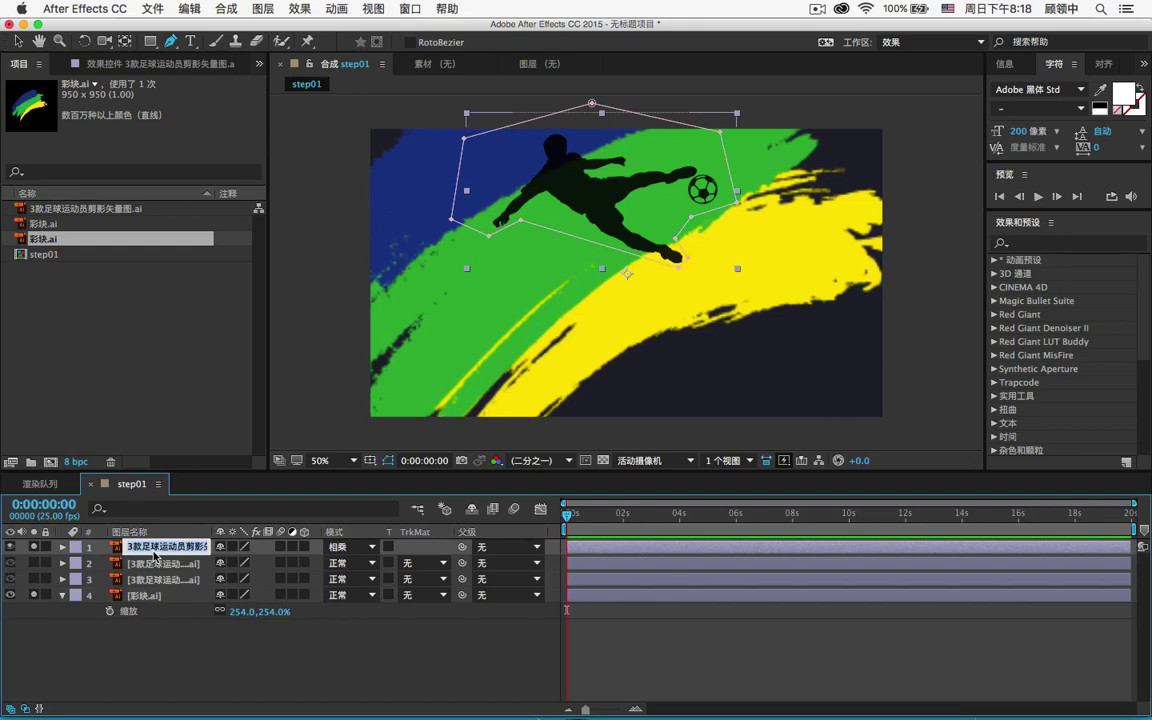
key(BackSpace)
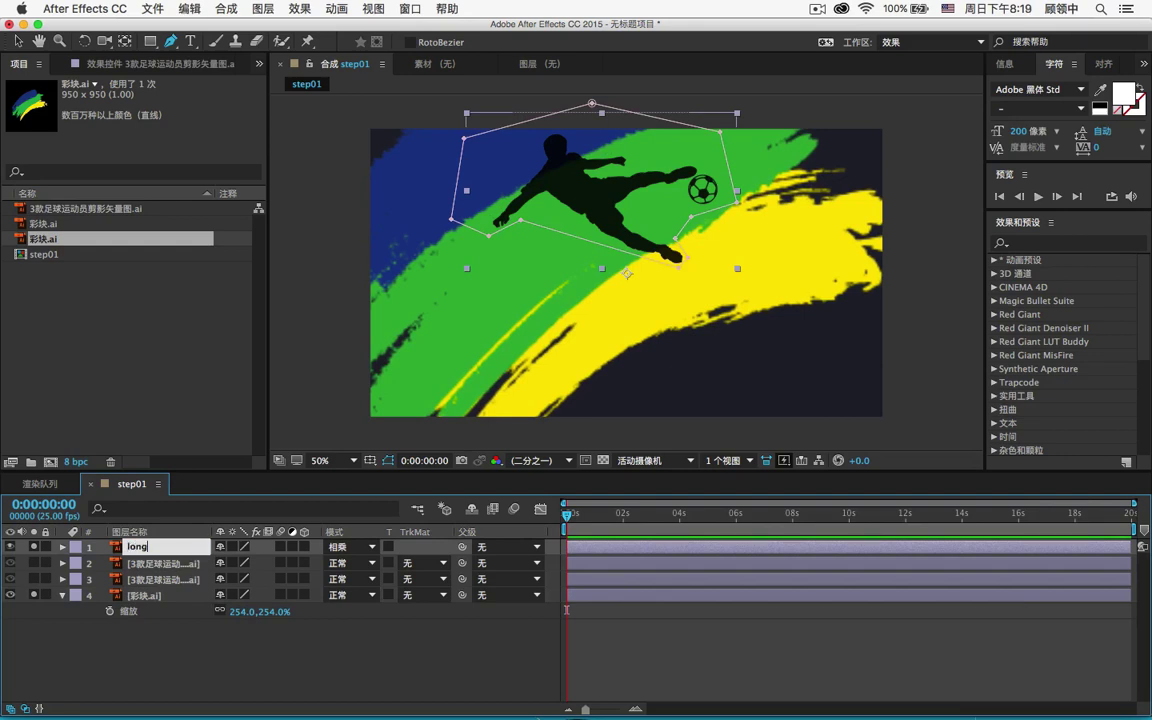
click(145, 563)
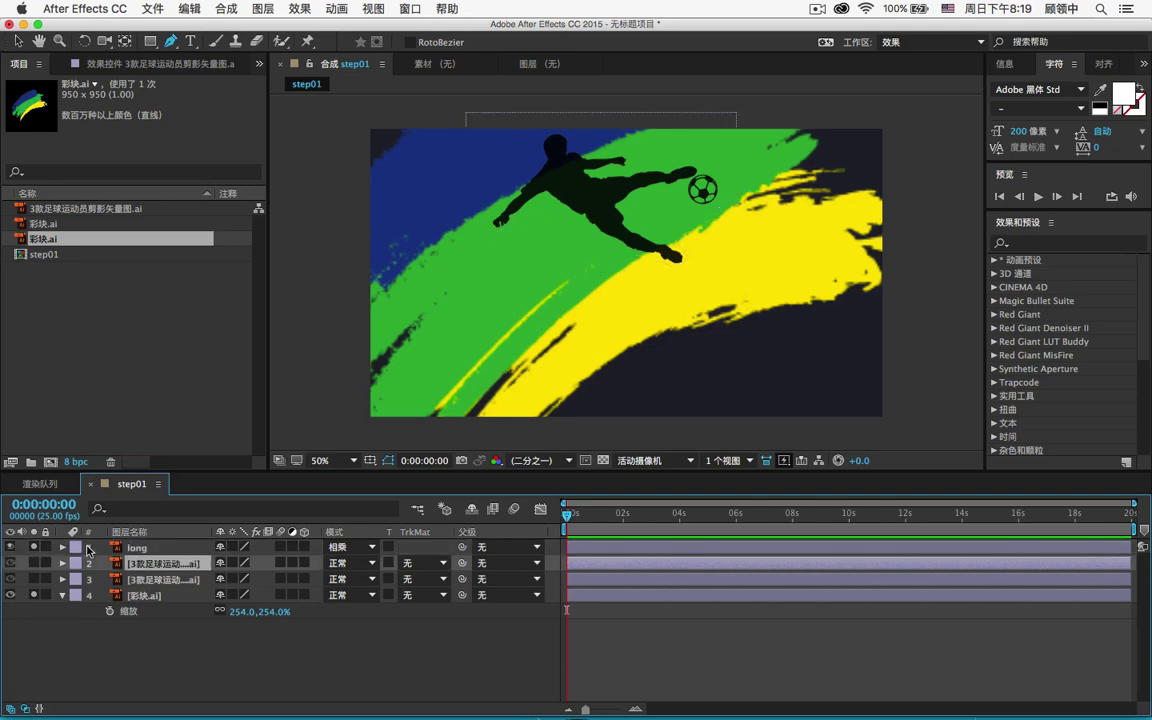
- Solo the second silhouette layer in place of long and mask the lower-left player and his ball with a closed Pen path
click(36, 548)
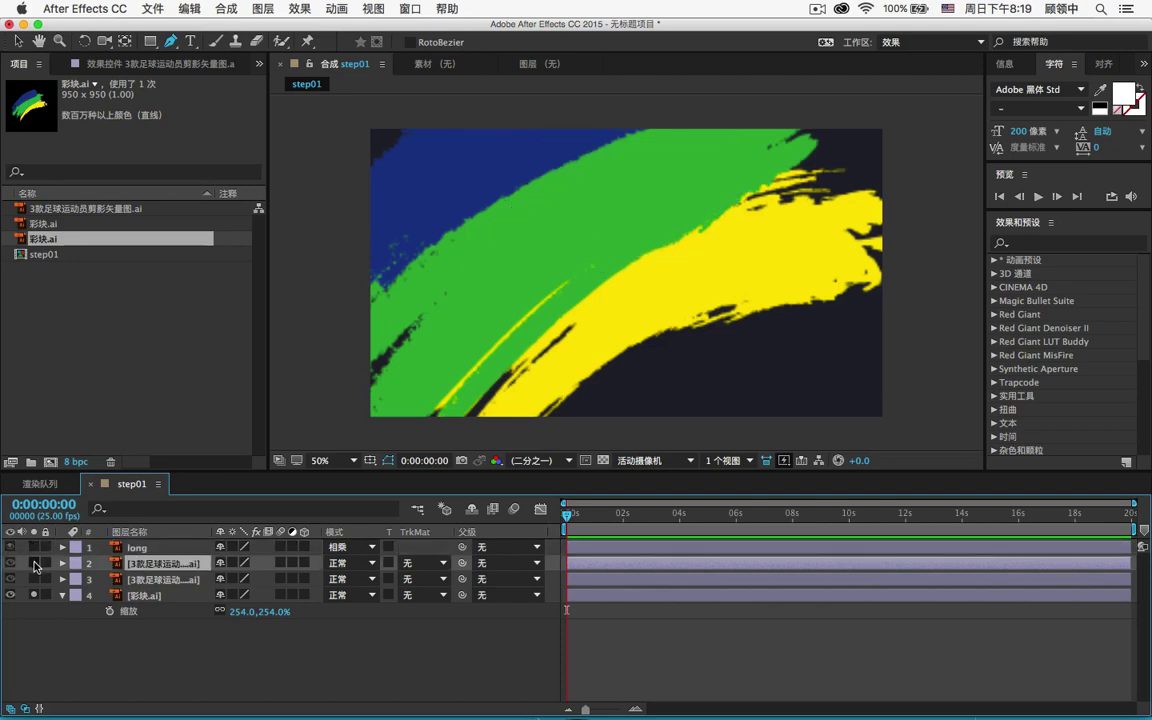
click(35, 564)
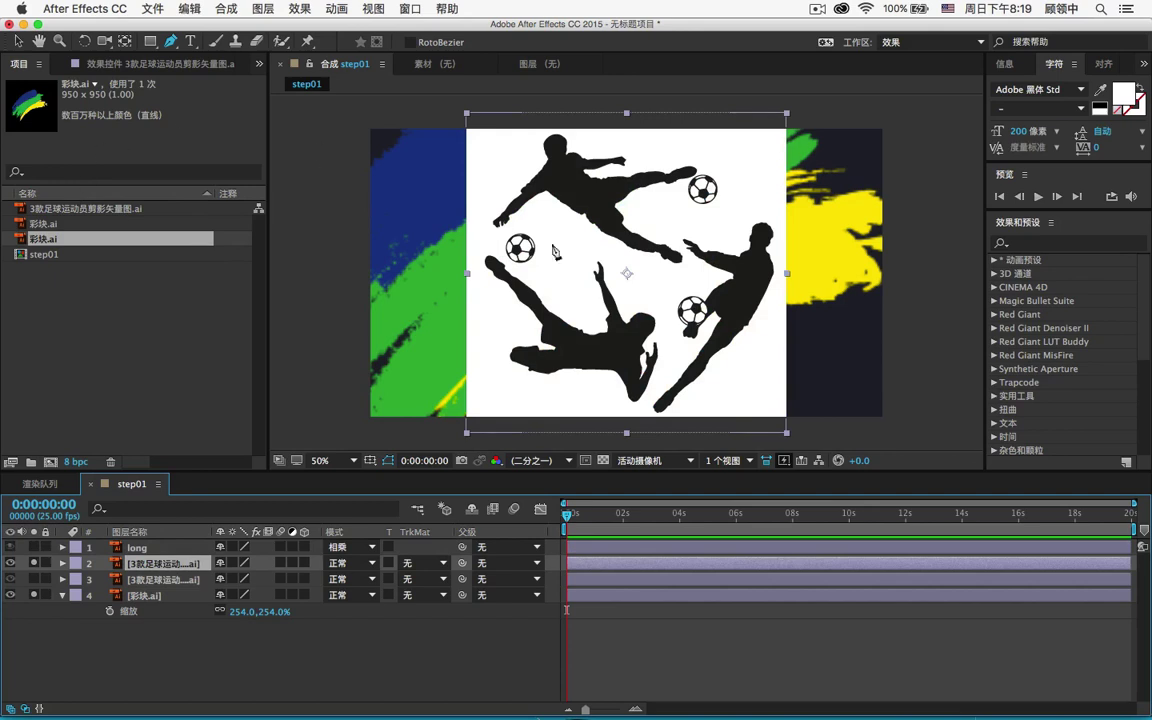
click(443, 251)
click(494, 238)
click(534, 222)
click(562, 258)
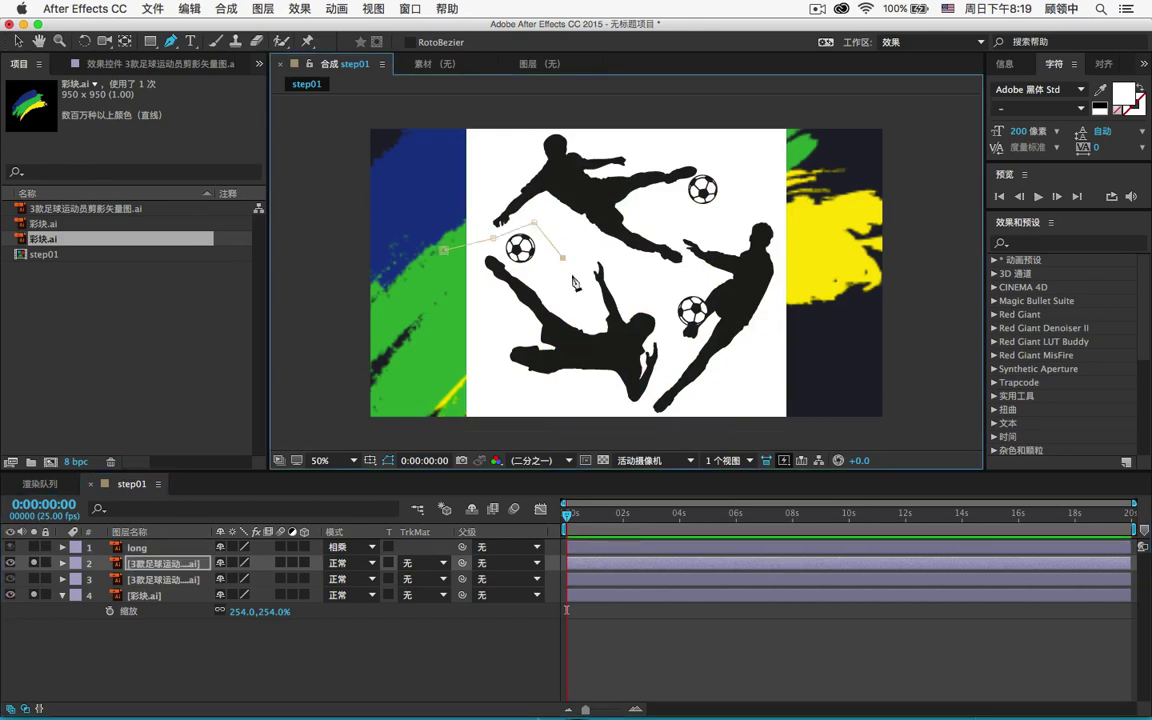
click(612, 249)
click(649, 292)
click(669, 328)
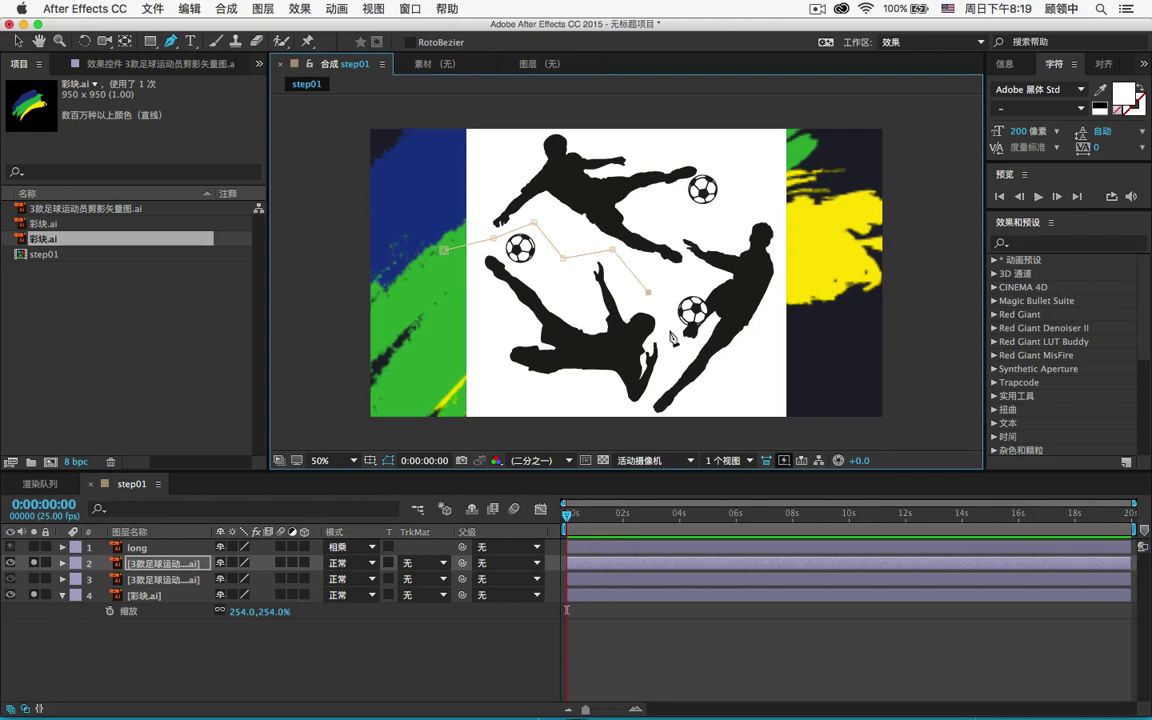
click(627, 422)
drag(627, 422, 598, 421)
click(459, 350)
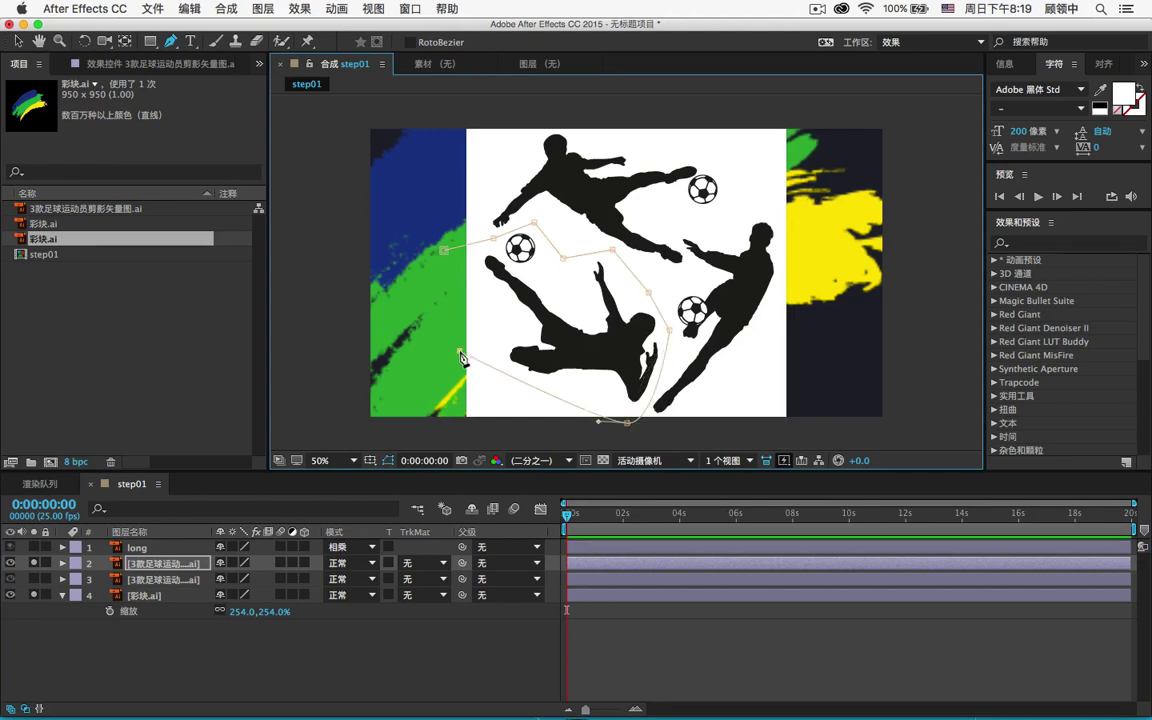
click(454, 325)
click(442, 251)
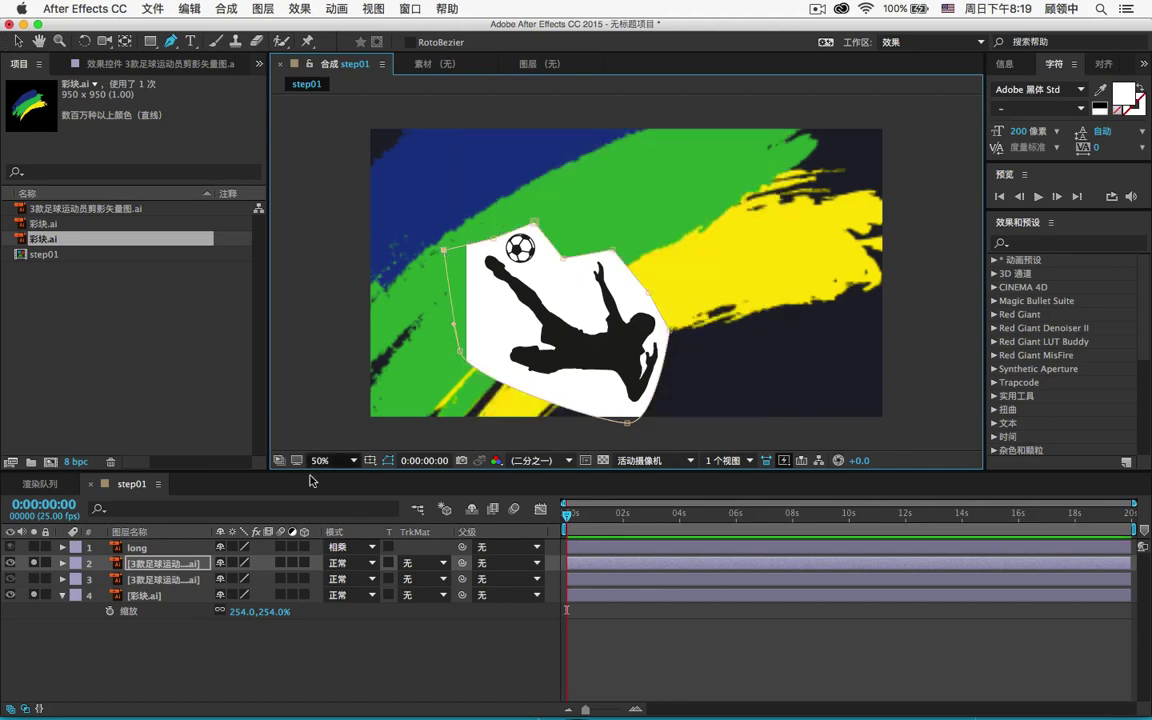
- Set the second silhouette layer's blending mode to 相乘 (Multiply) and return to the Selection tool
click(350, 563)
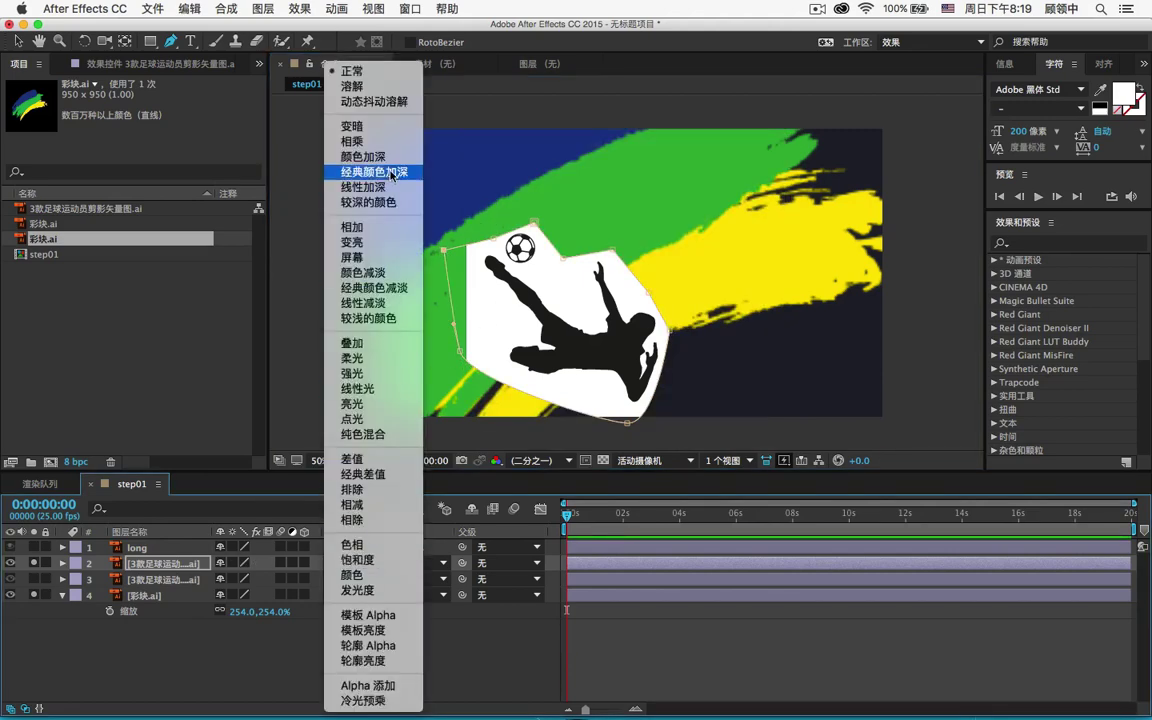
click(352, 141)
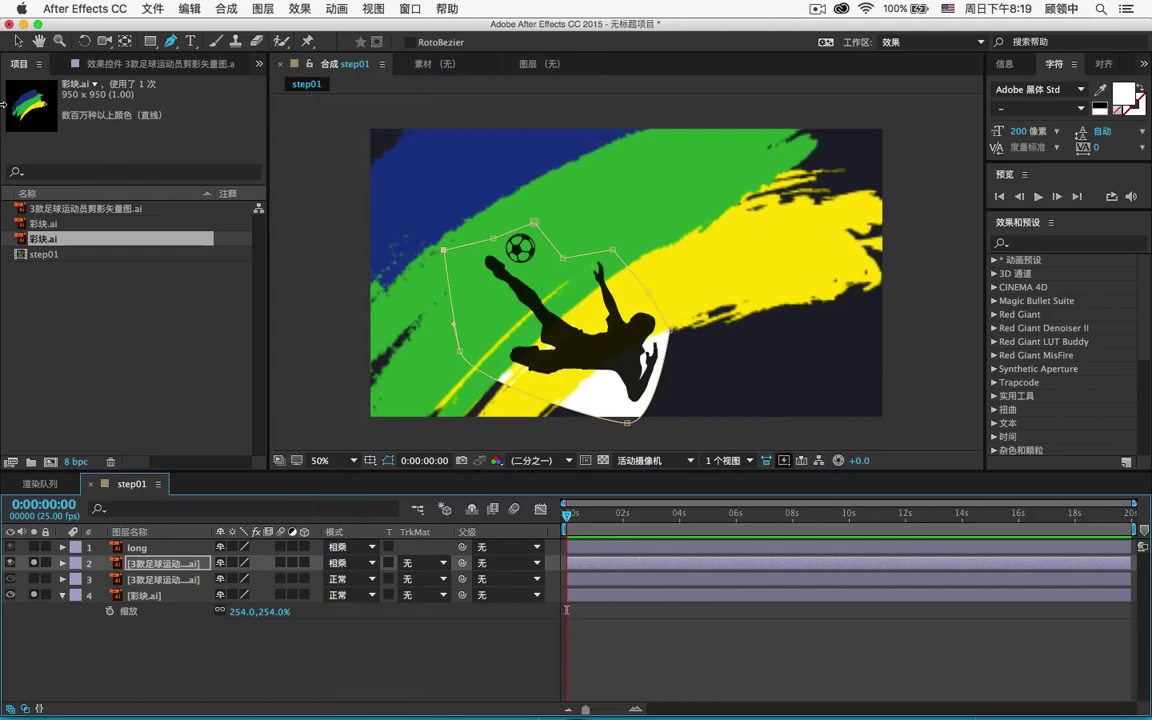
click(17, 41)
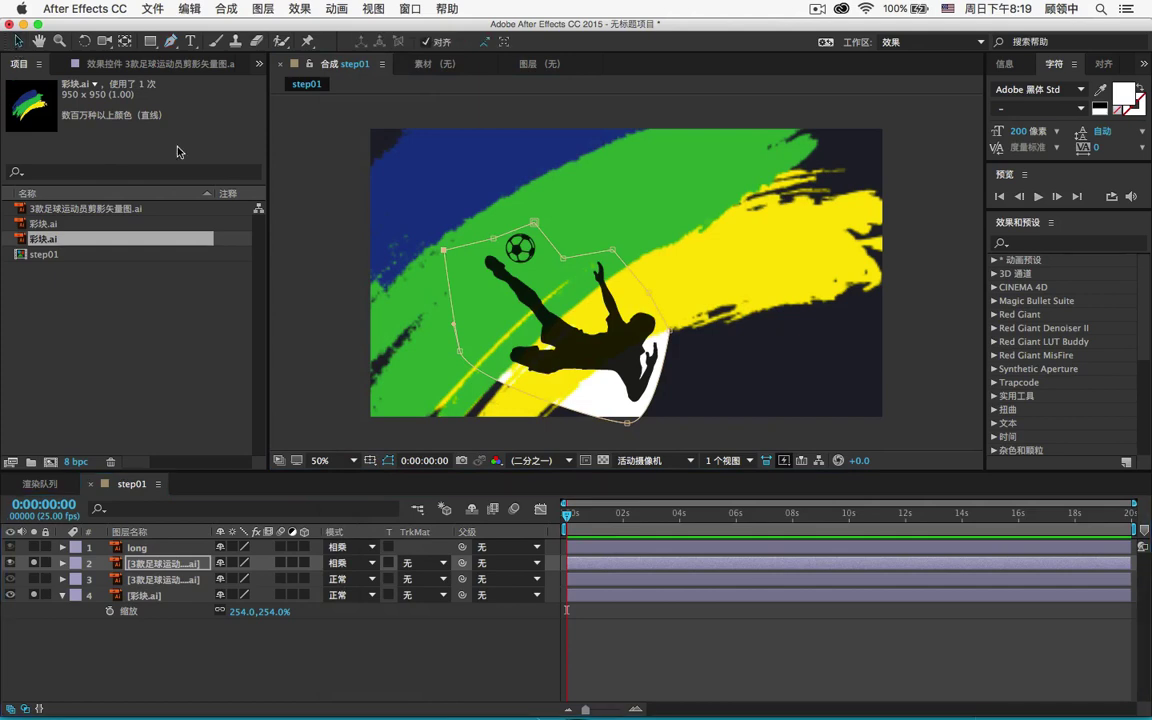
- Change the step01 composition's background colour to white, FFFFFF
click(772, 428)
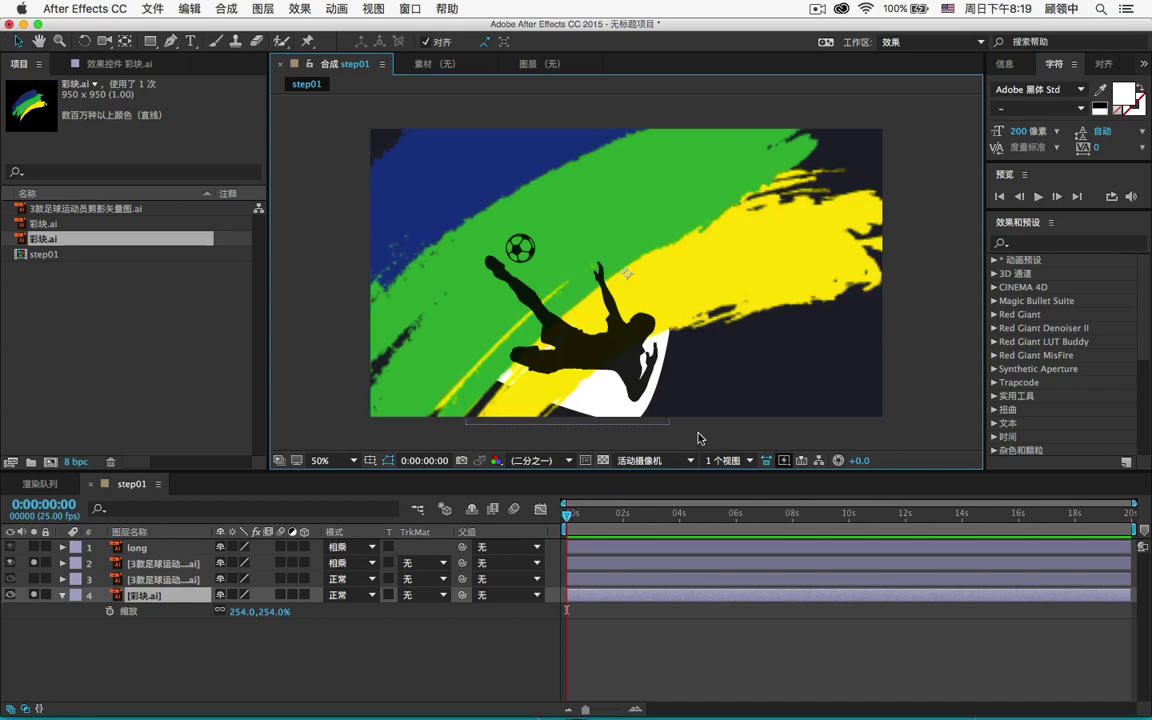
right_click(289, 622)
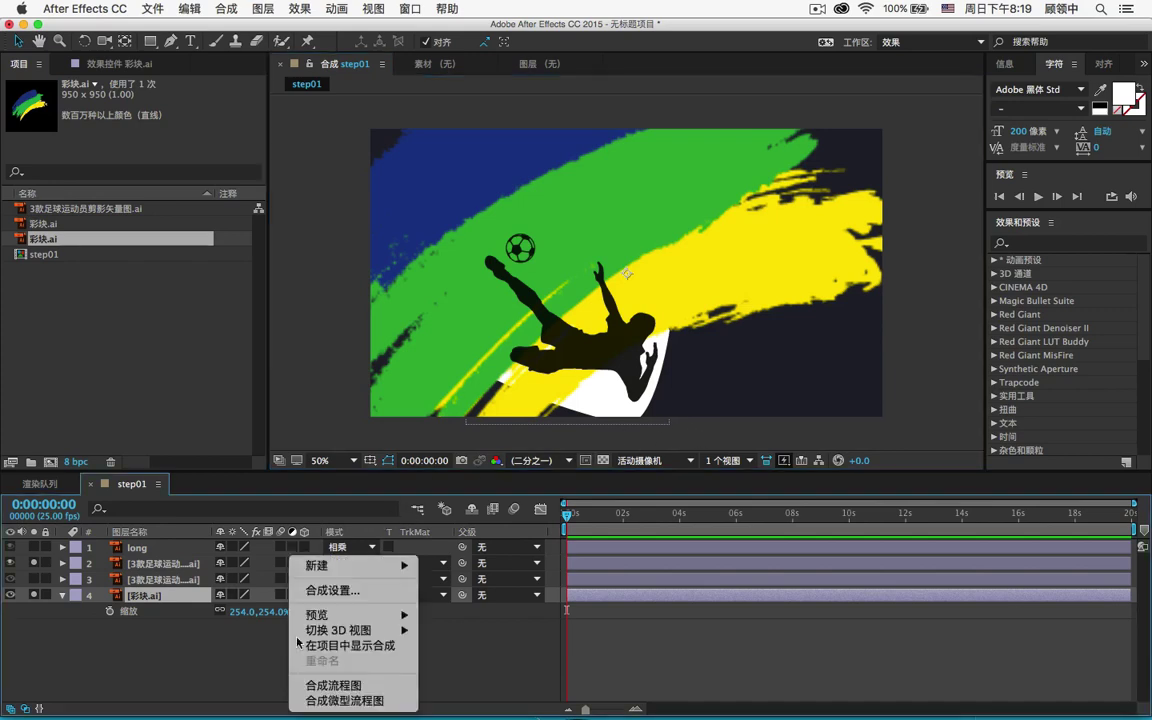
click(332, 590)
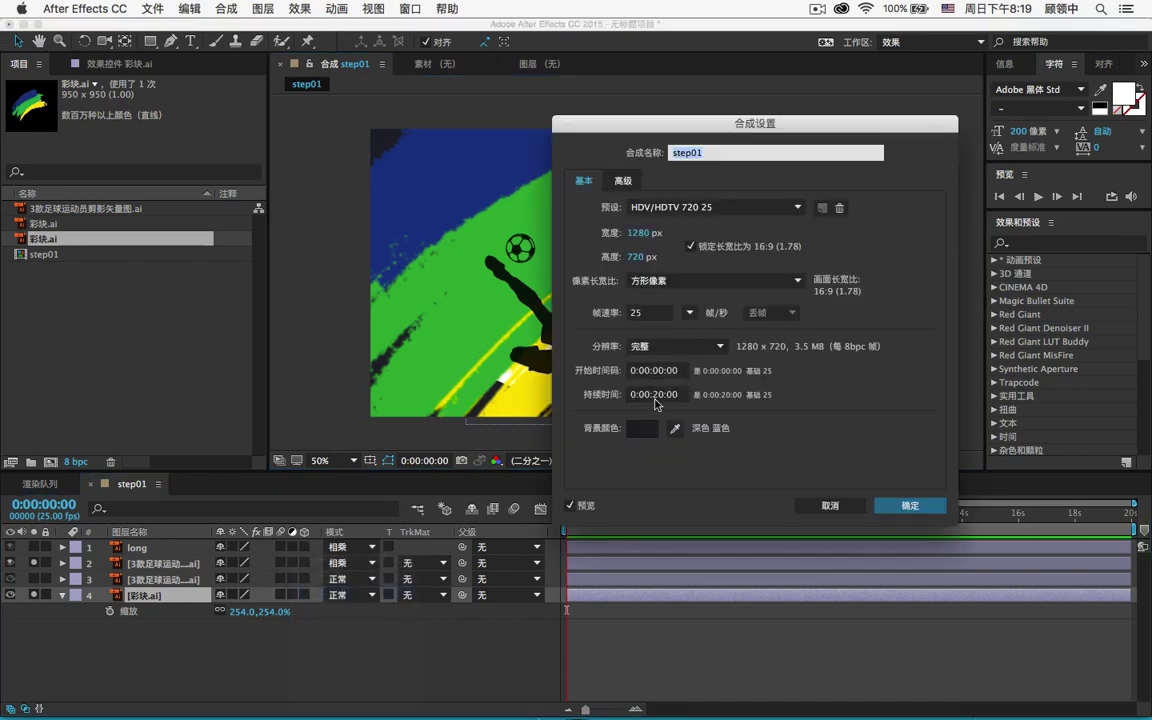
click(632, 428)
drag(662, 429, 621, 427)
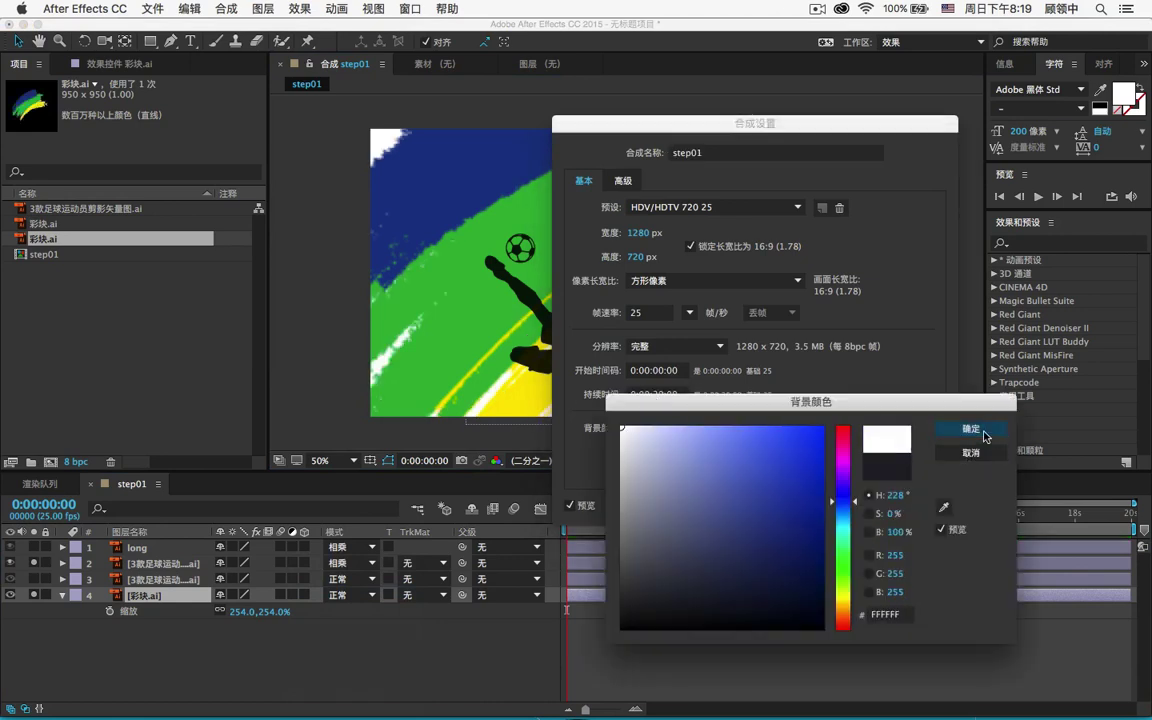
click(968, 428)
click(890, 506)
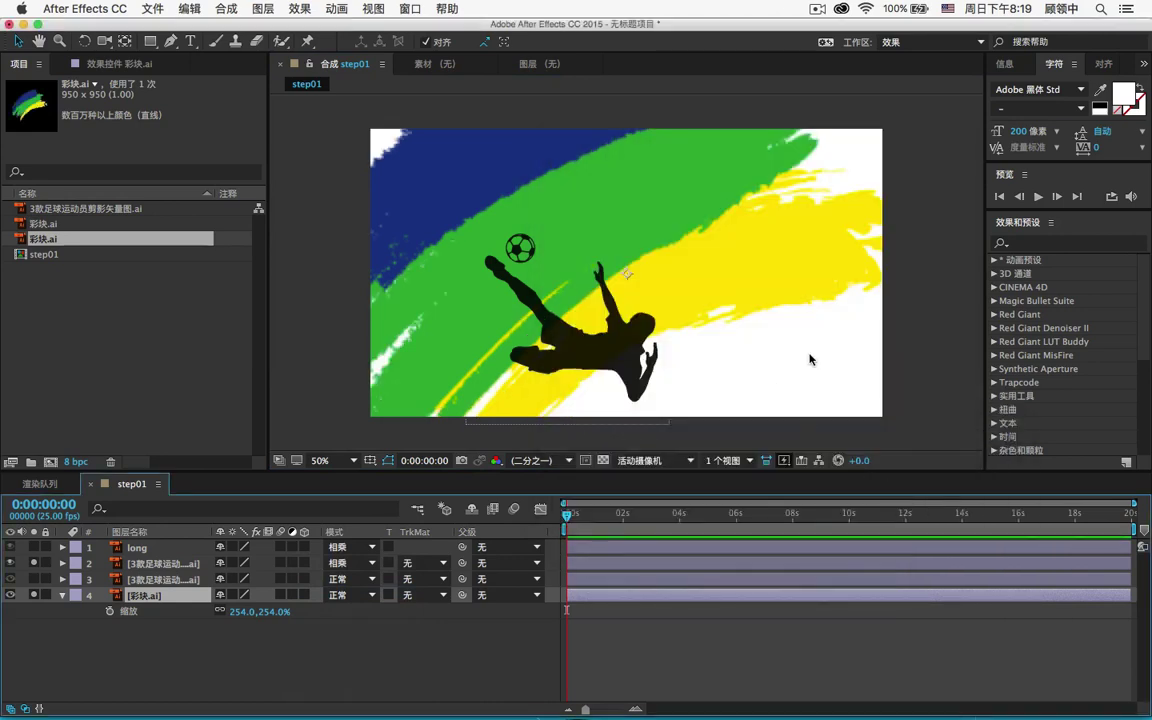
- Rename the second silhouette layer, which holds the lower-left player, as midddle
click(165, 564)
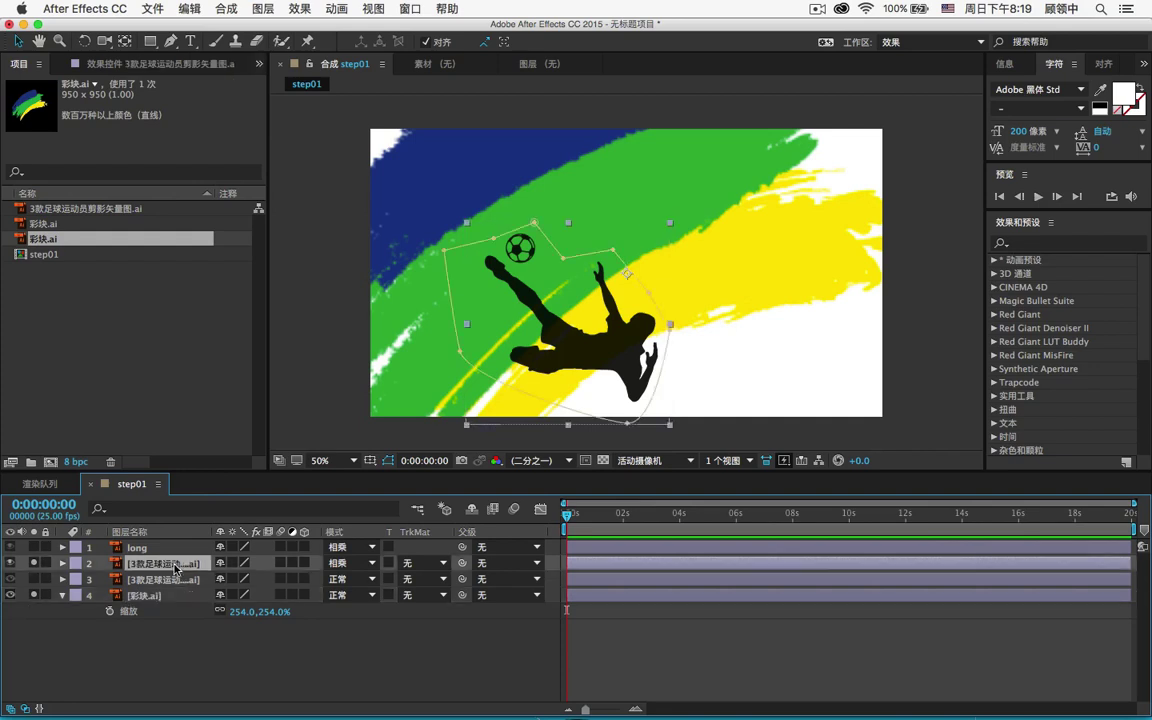
key(Return)
text(midddle)
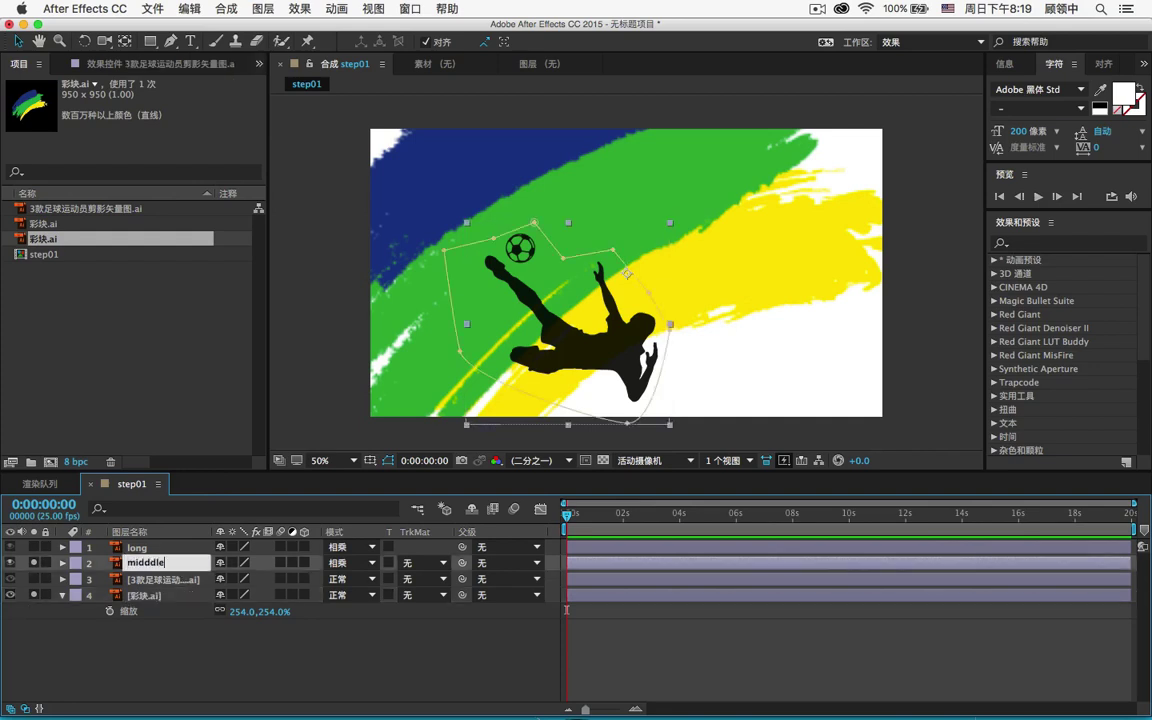
key(Return)
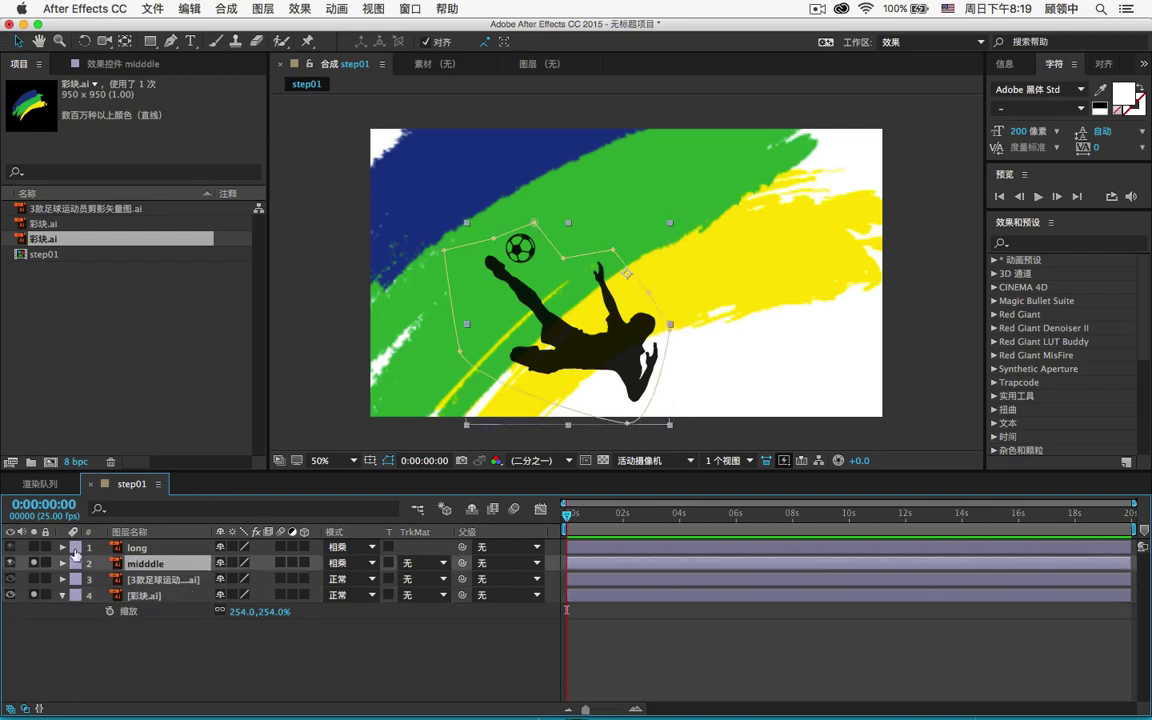
- Rename the long layer as far
click(141, 549)
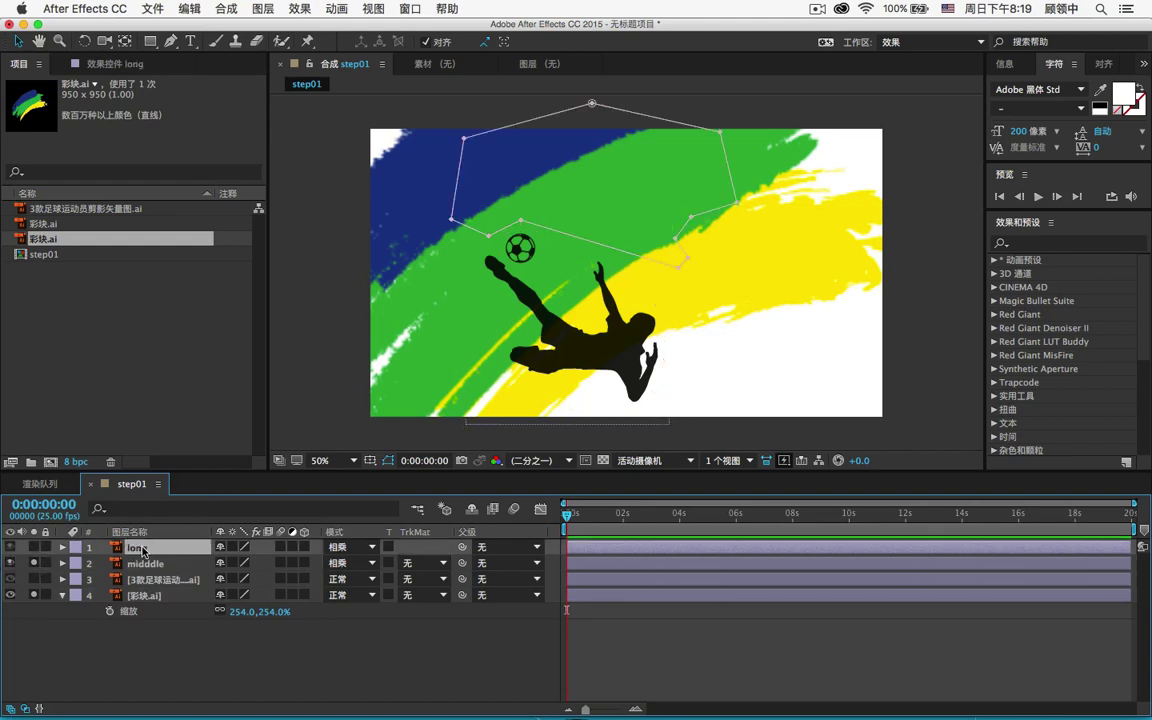
key(Return)
text(far)
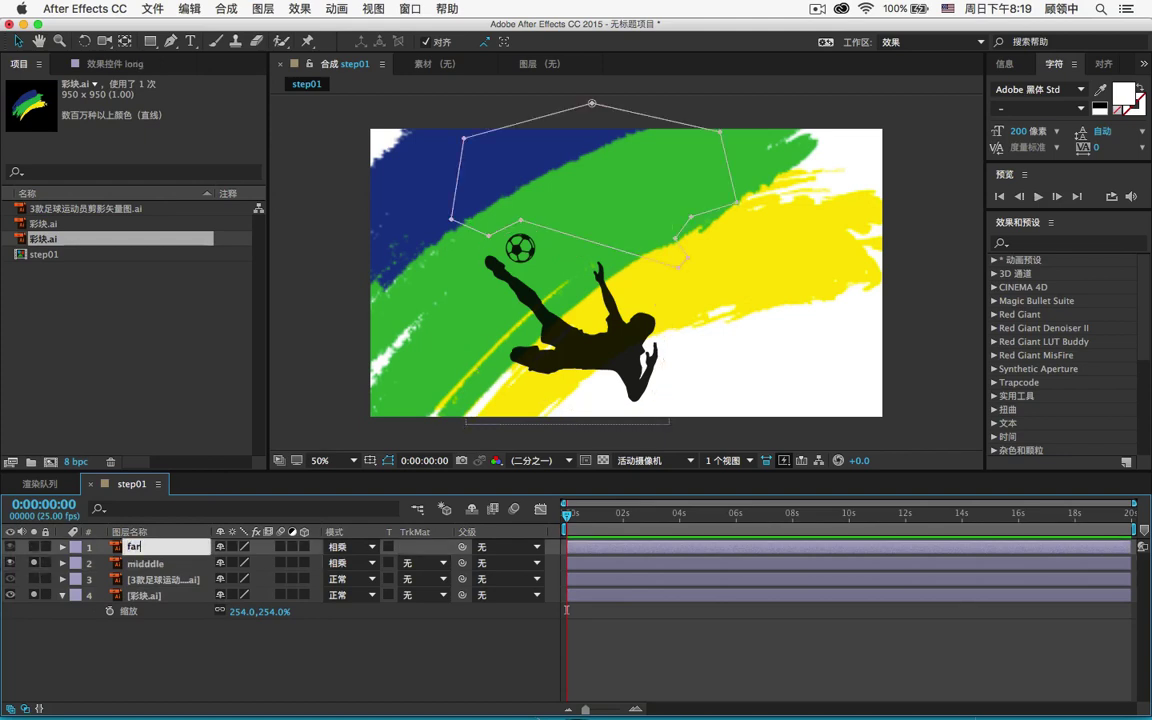
key(Return)
- Solo the third silhouette layer in place of midddle and rename it as near
click(33, 563)
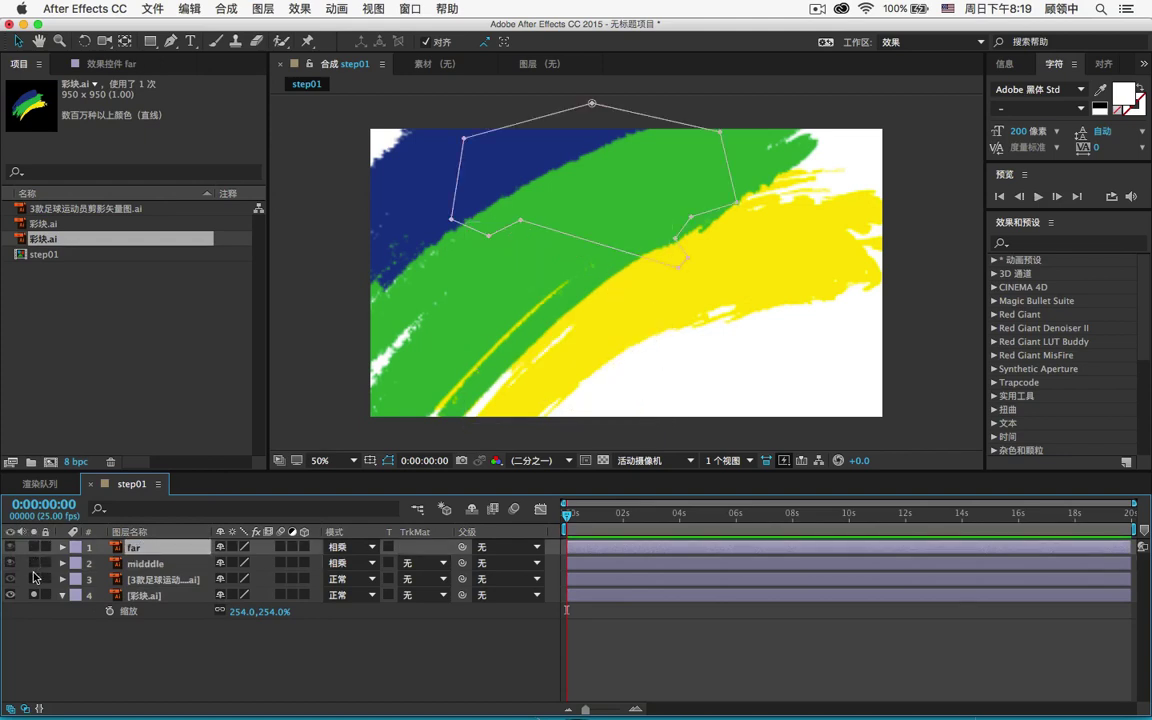
click(33, 578)
click(150, 580)
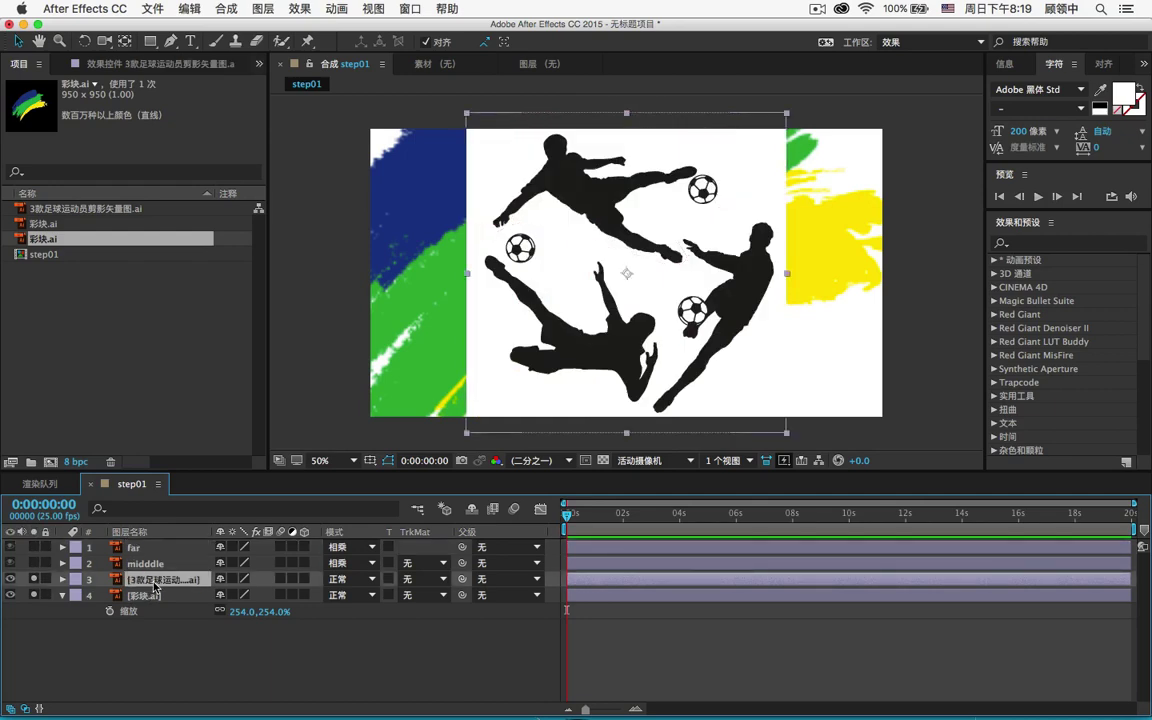
key(Return)
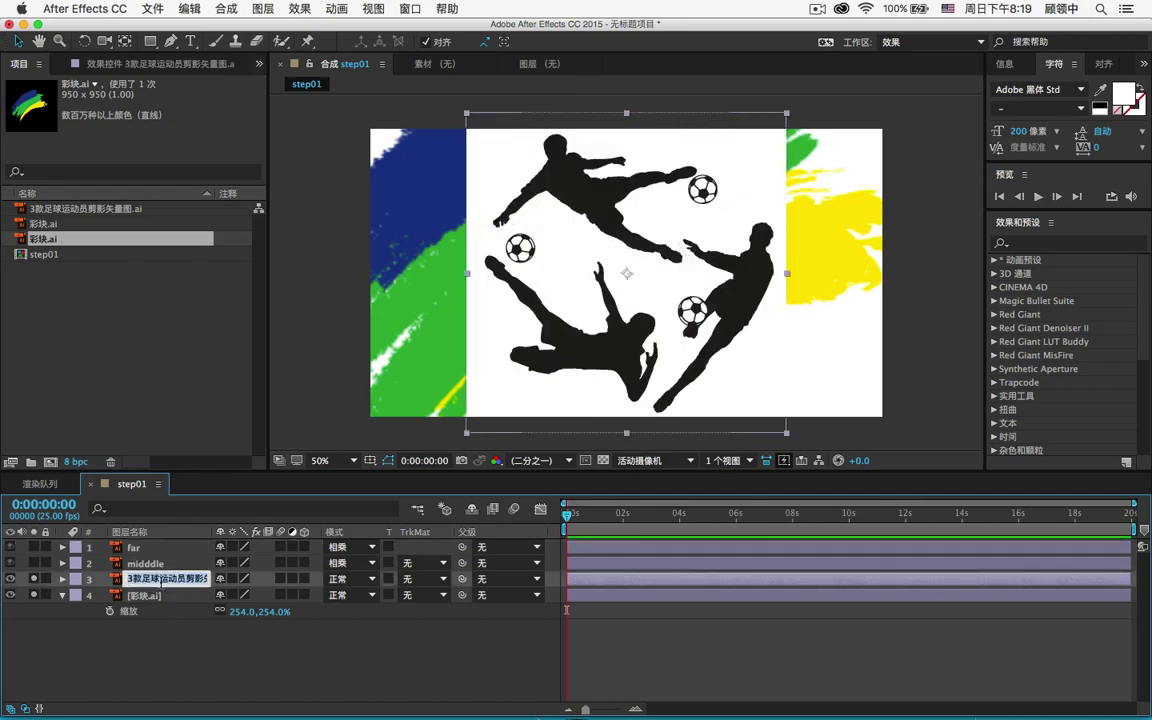
text(near)
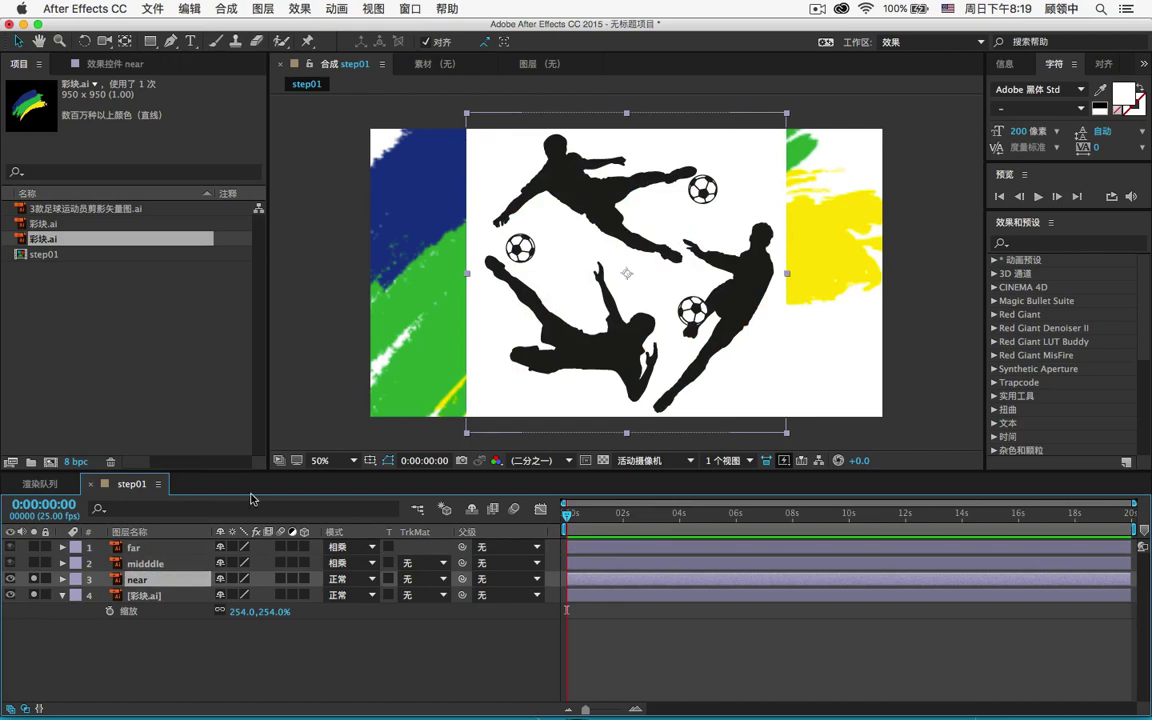
key(Return)
- Mask the right-hand player and his ball on the near layer with a closed Pen path
click(171, 41)
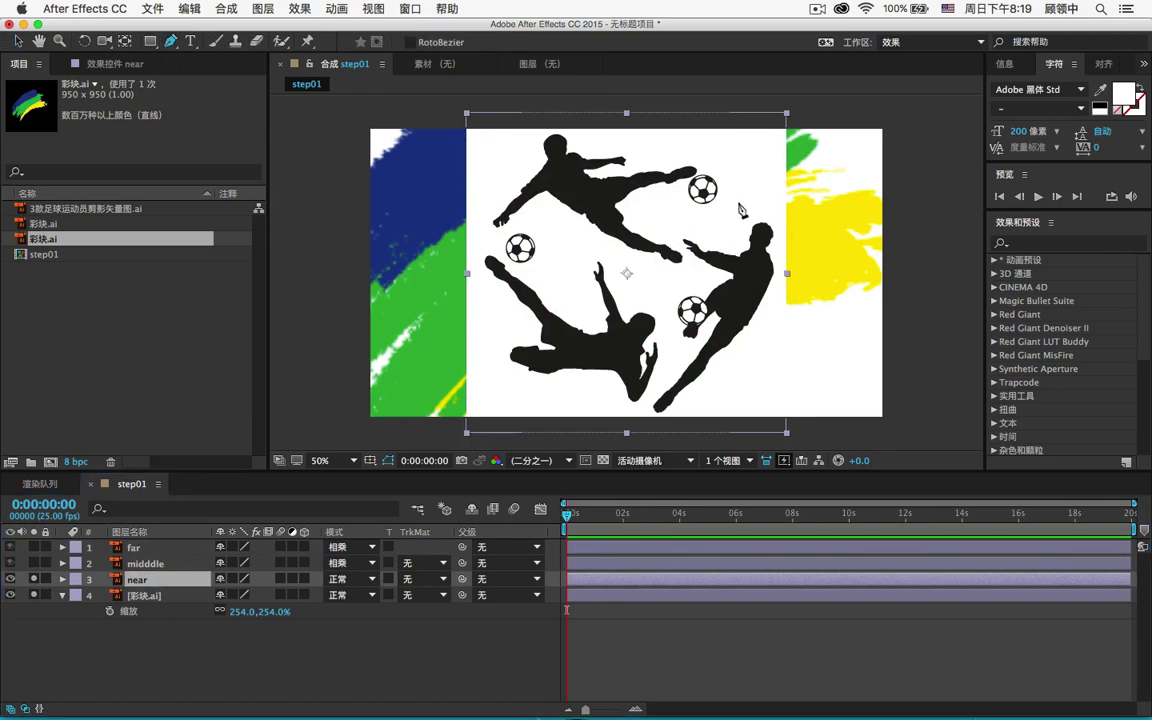
click(785, 190)
click(729, 224)
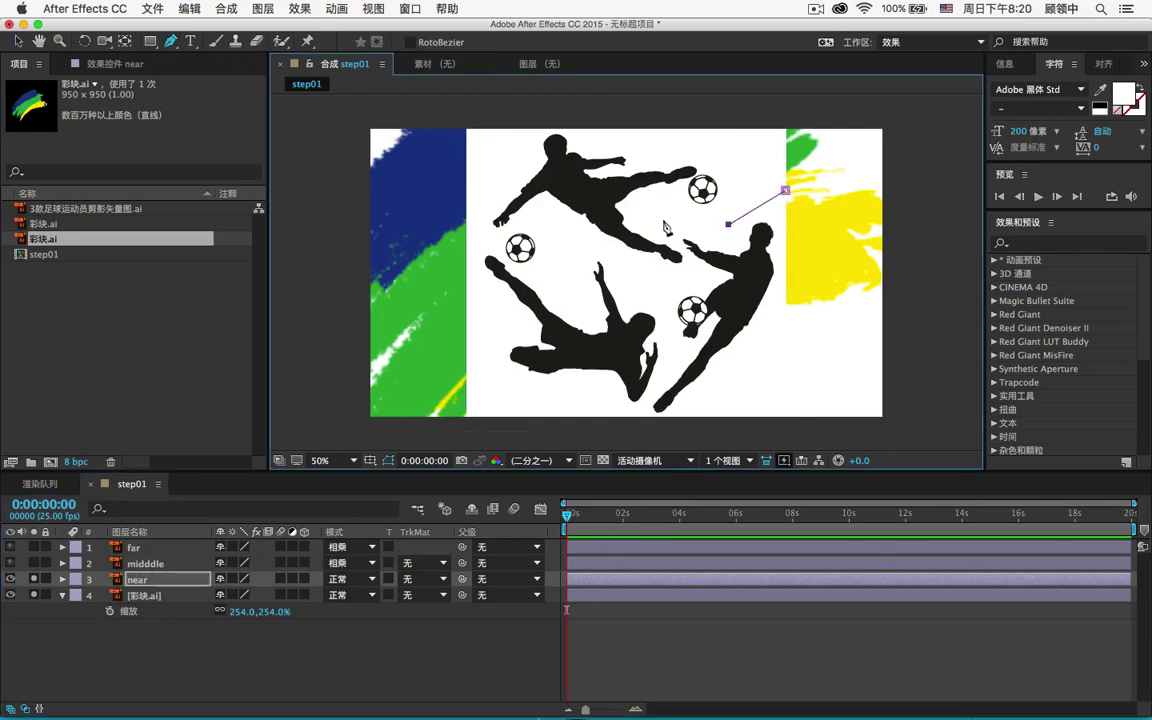
click(661, 218)
click(673, 240)
click(690, 259)
click(681, 284)
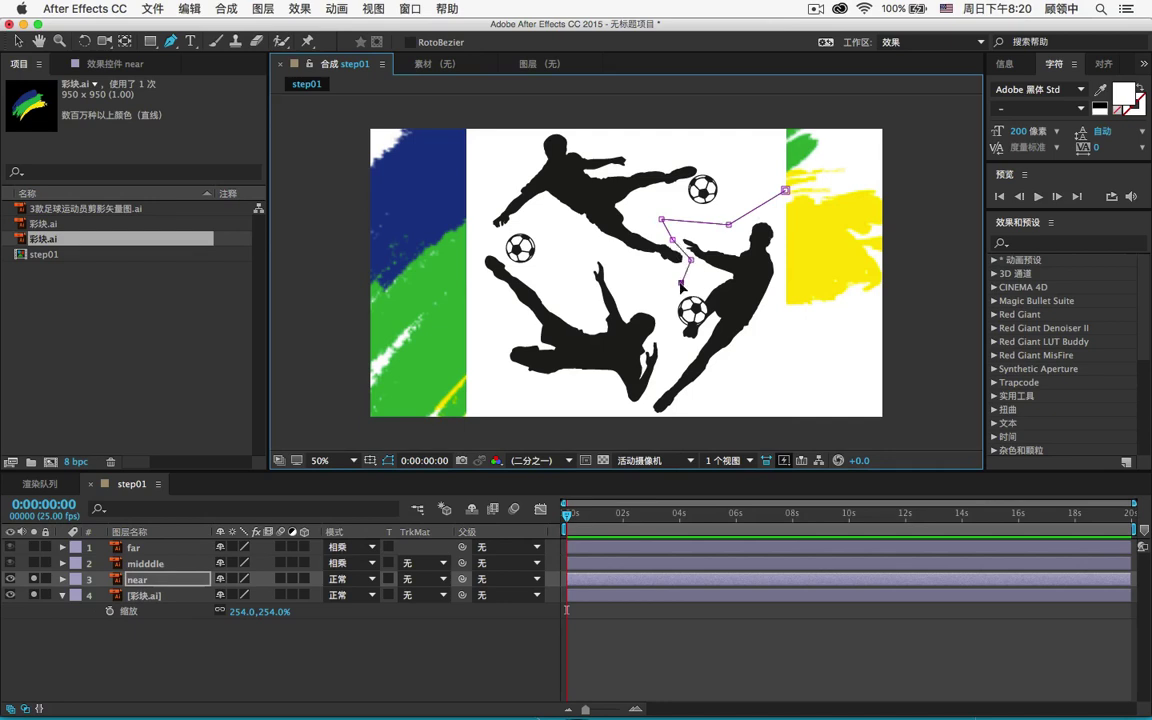
click(665, 300)
click(669, 323)
click(668, 352)
click(643, 410)
click(688, 413)
click(778, 293)
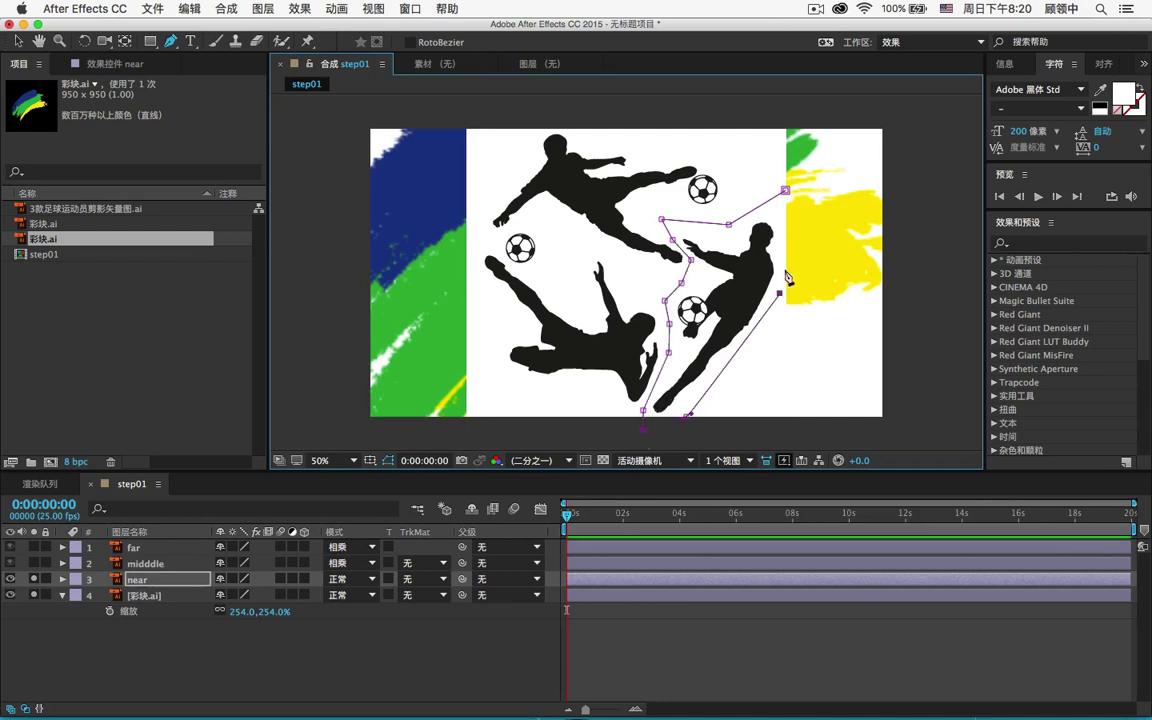
click(785, 190)
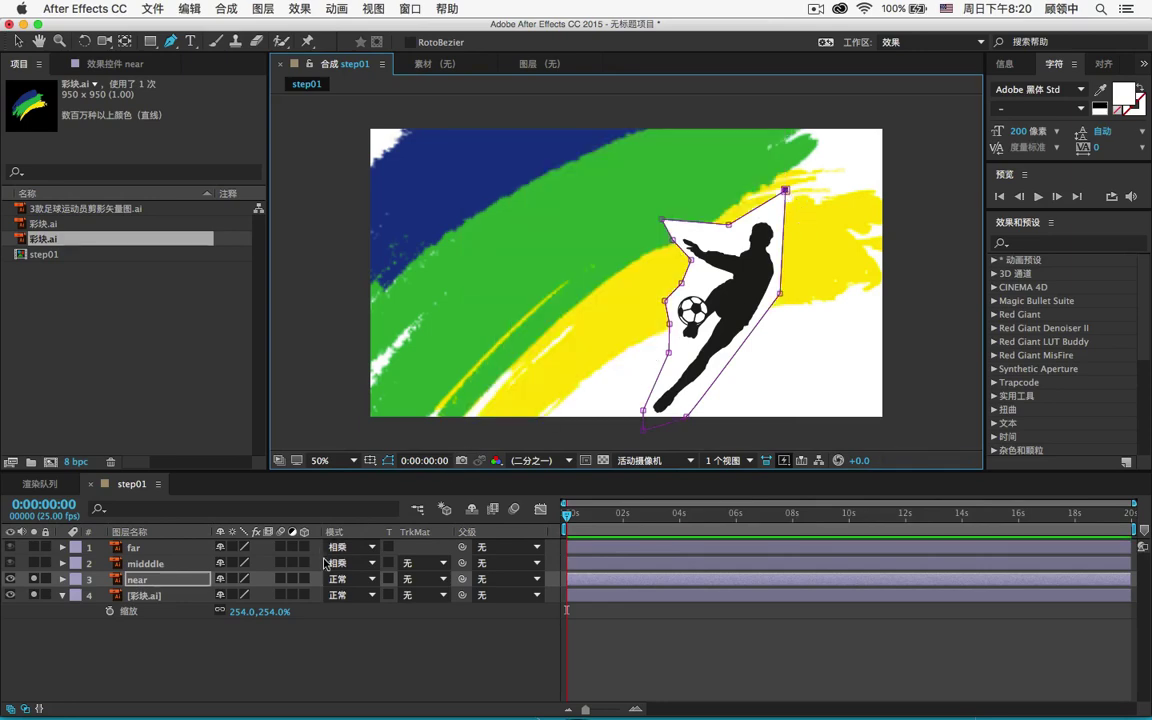
- Set the near layer's blending mode to 相乘 (Multiply) and return to the Selection tool
click(350, 579)
click(378, 148)
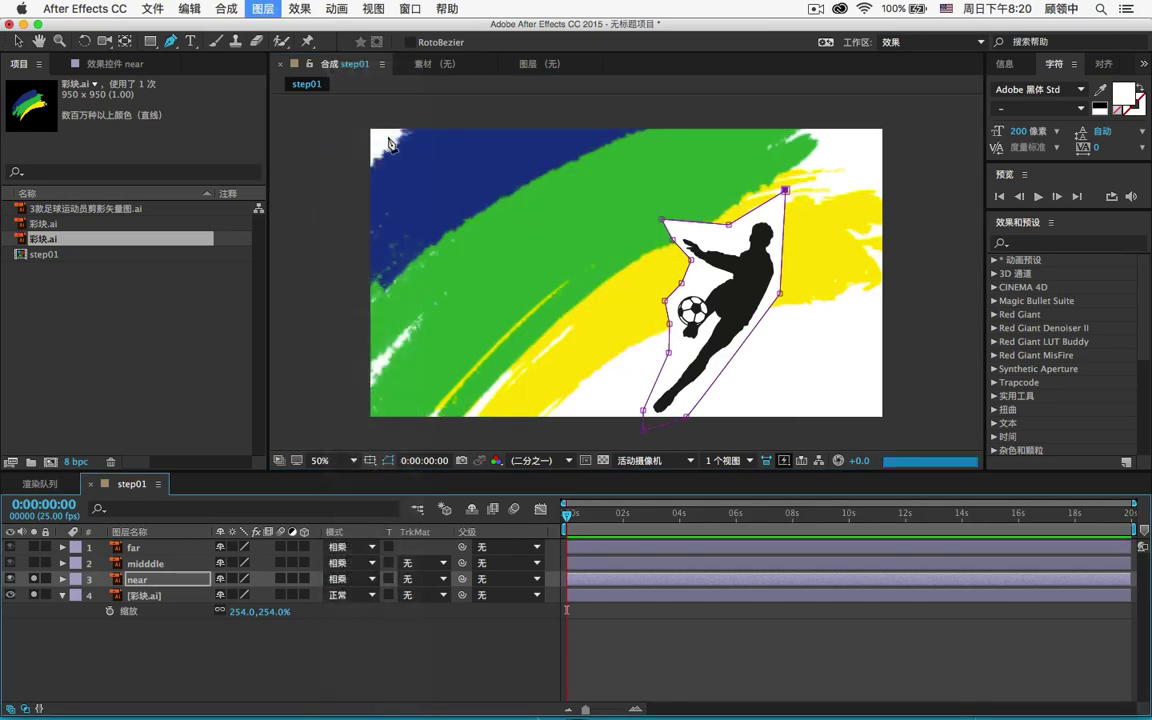
key(v)
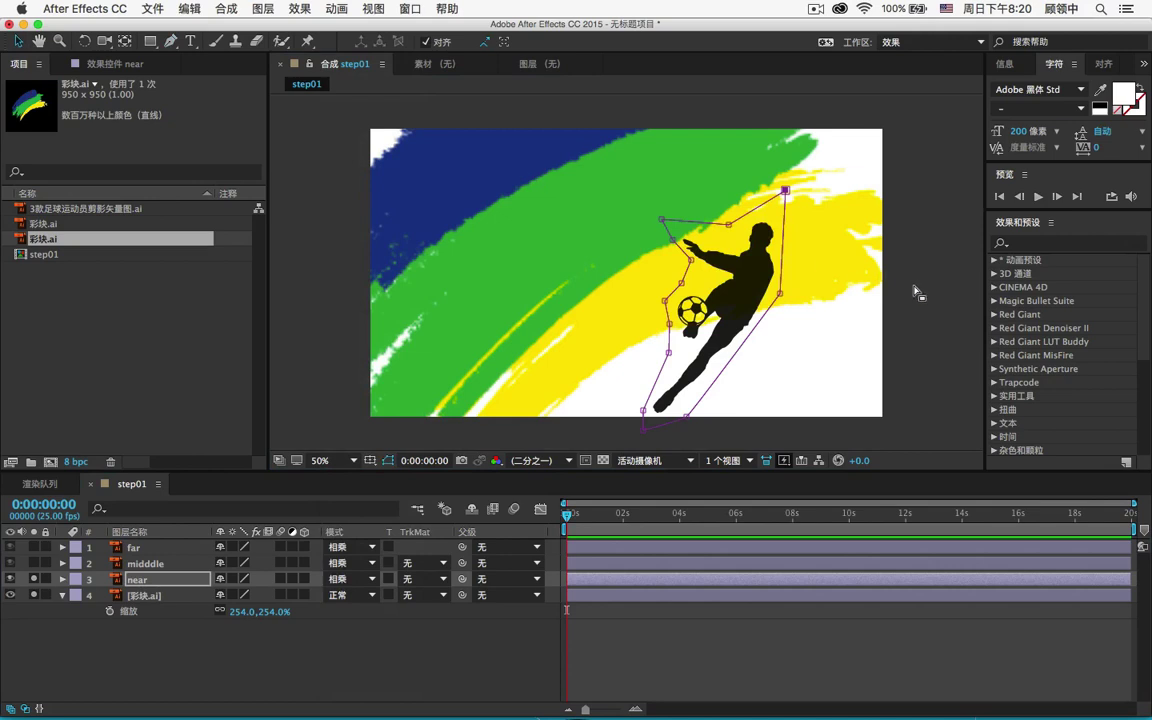
click(822, 256)
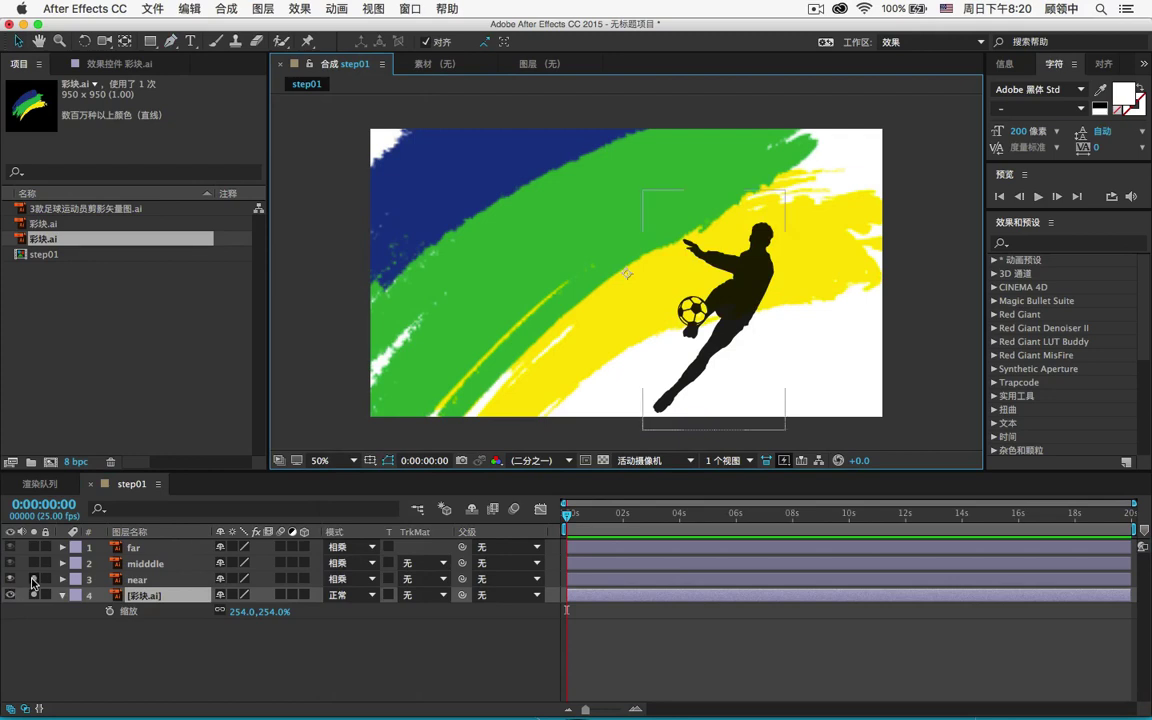
- Turn off solo for near and 彩块.ai, and make the far, midddle and near layers 3D
drag(33, 595, 33, 579)
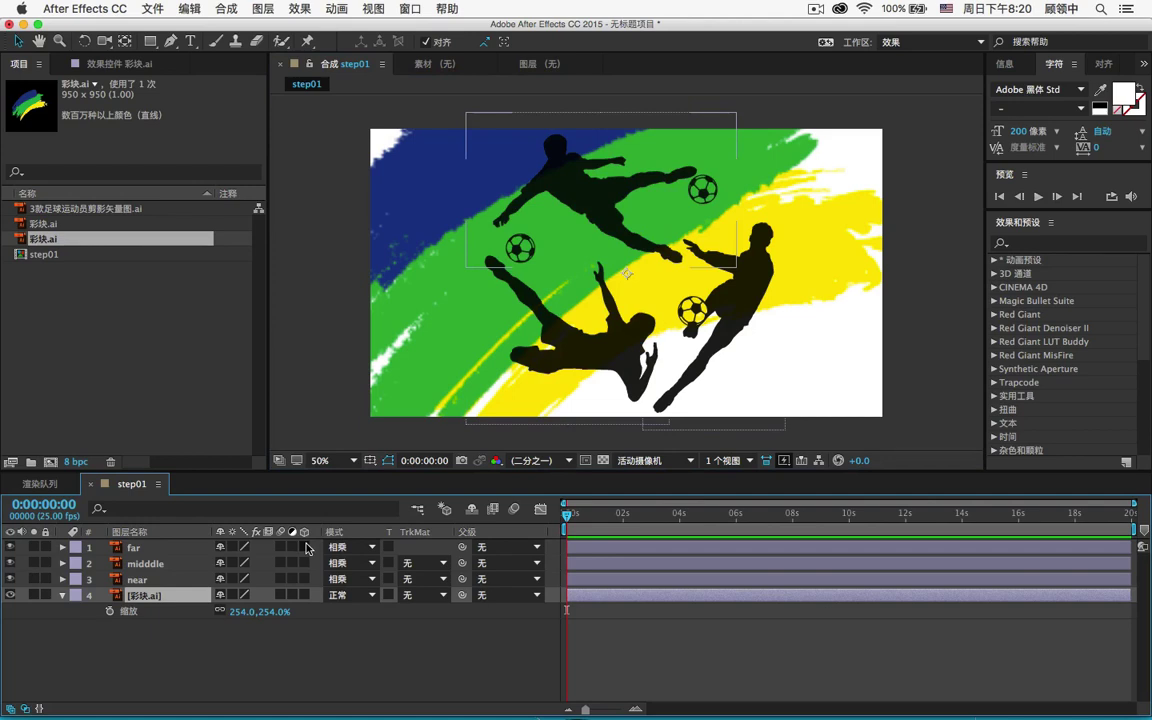
drag(305, 547, 305, 579)
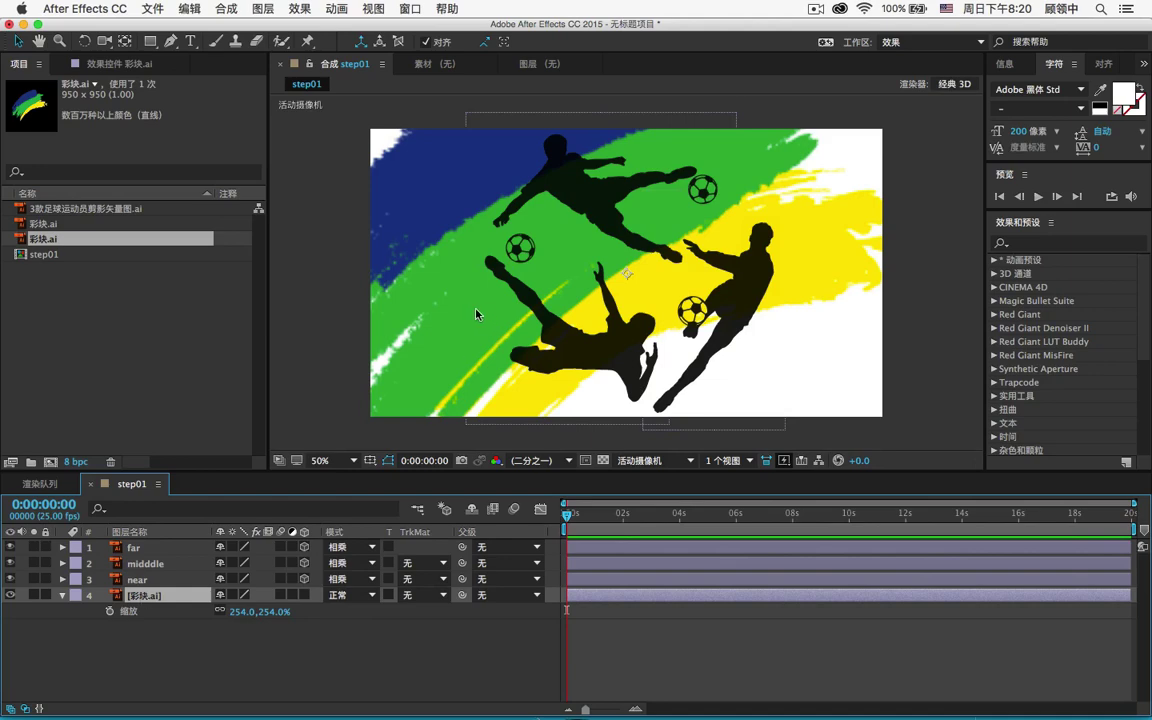
- View the composition at 100% and turn on continuous rasterization for the 彩块.ai, near, midddle and far layers
click(353, 461)
click(338, 609)
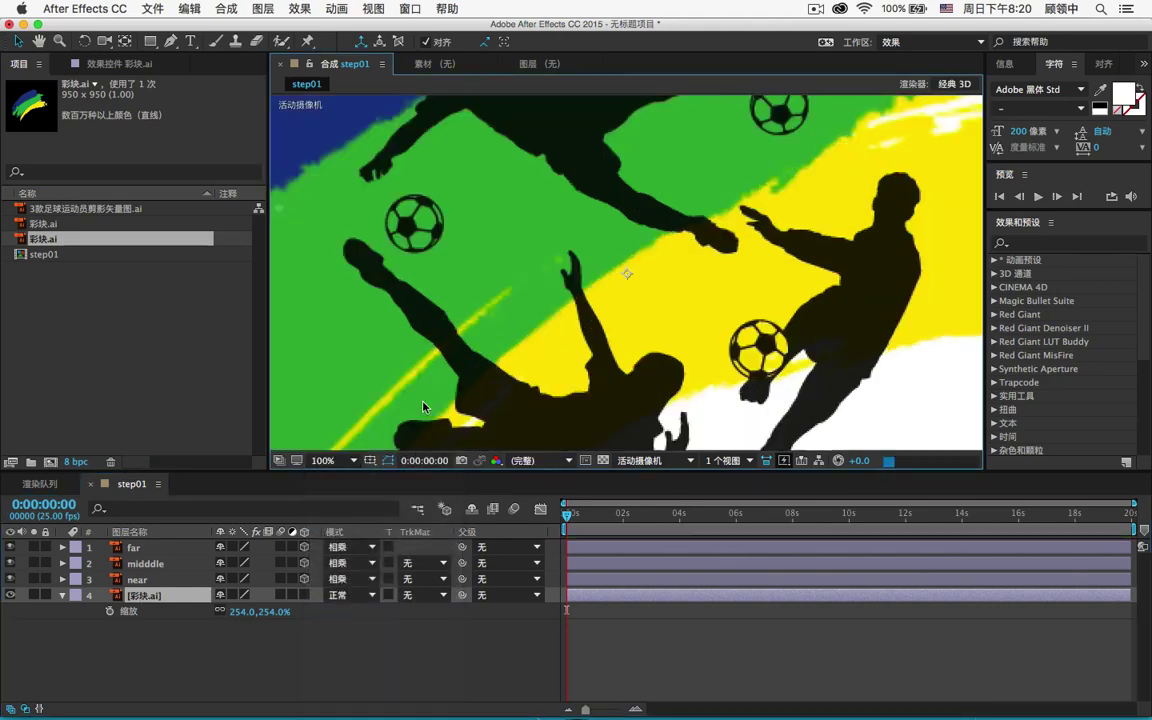
key(h)
drag(393, 296, 644, 395)
key(v)
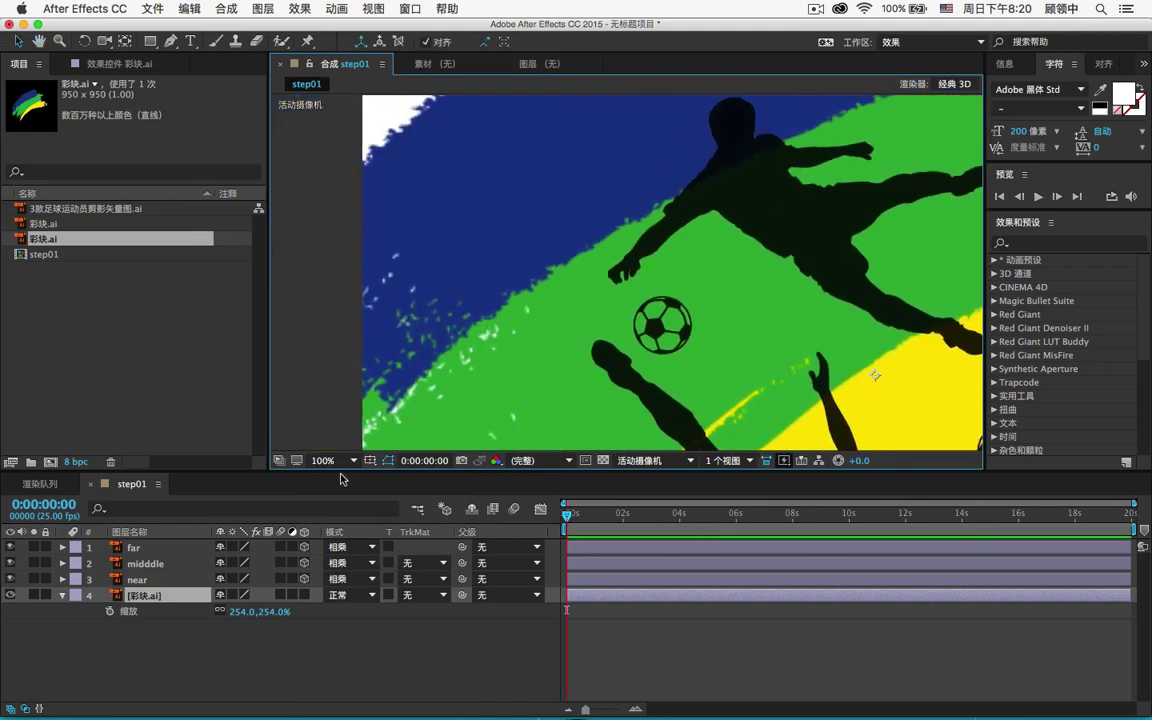
click(232, 595)
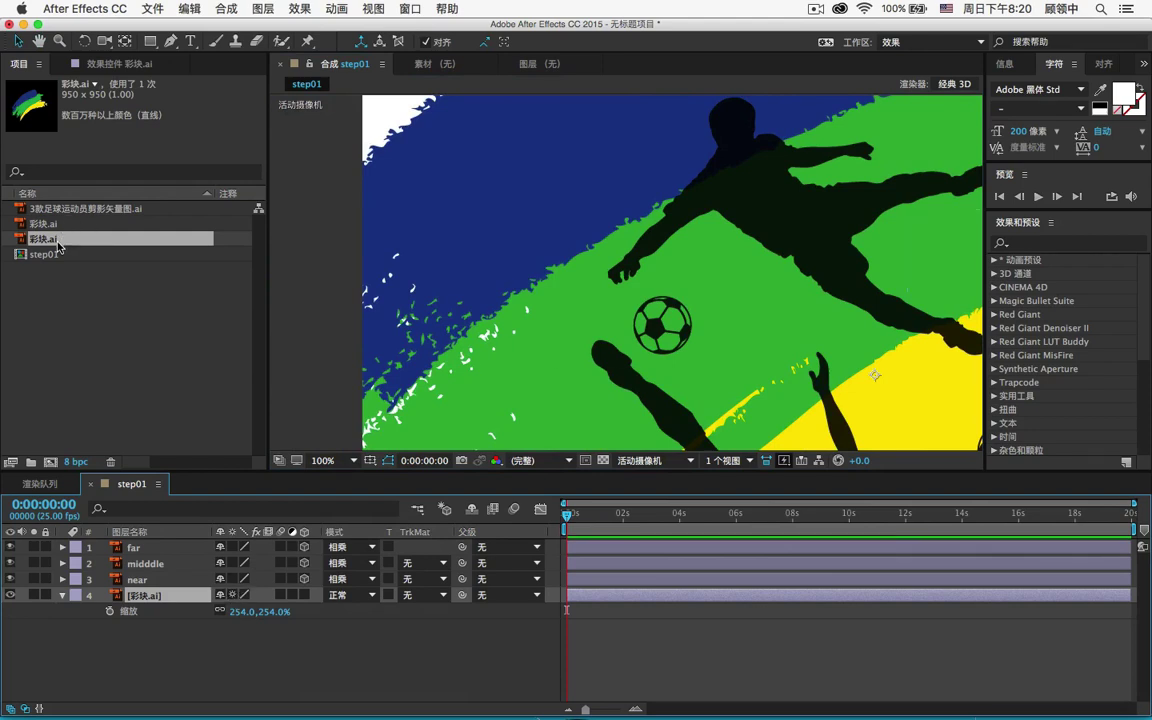
drag(232, 579, 237, 549)
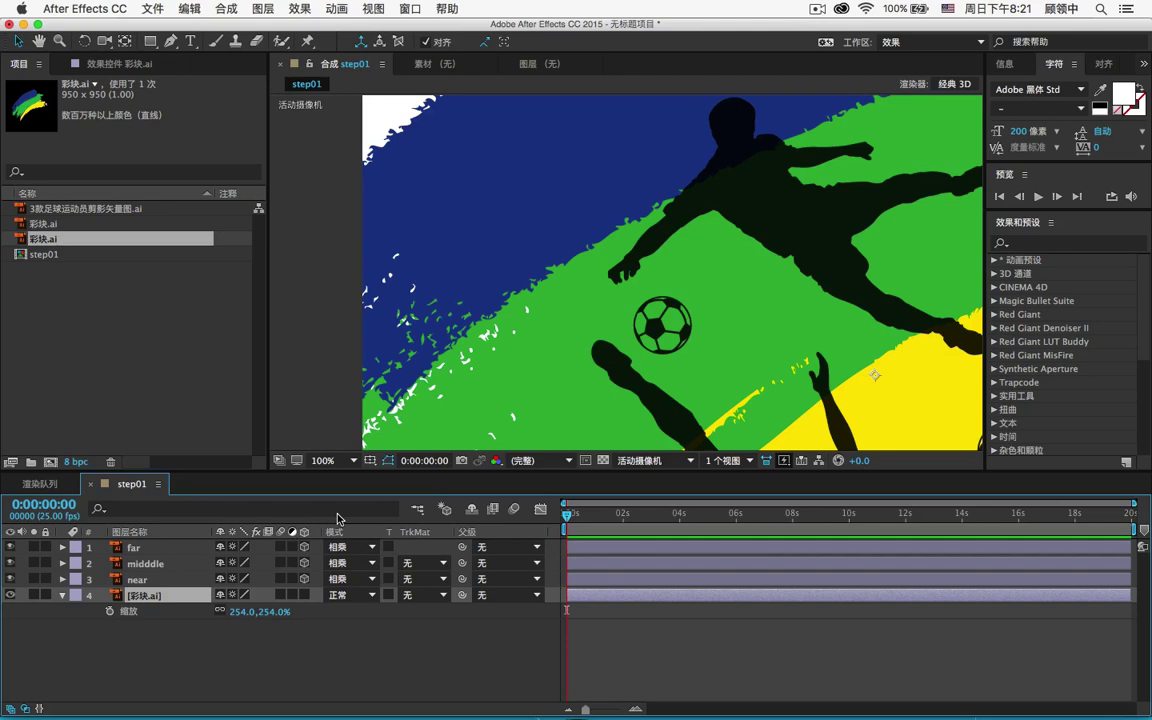
- Create a two-node camera (双节点摄像机) with the 50 毫米 preset and depth of field (启用景深) enabled
scroll(522, 245, right, 5)
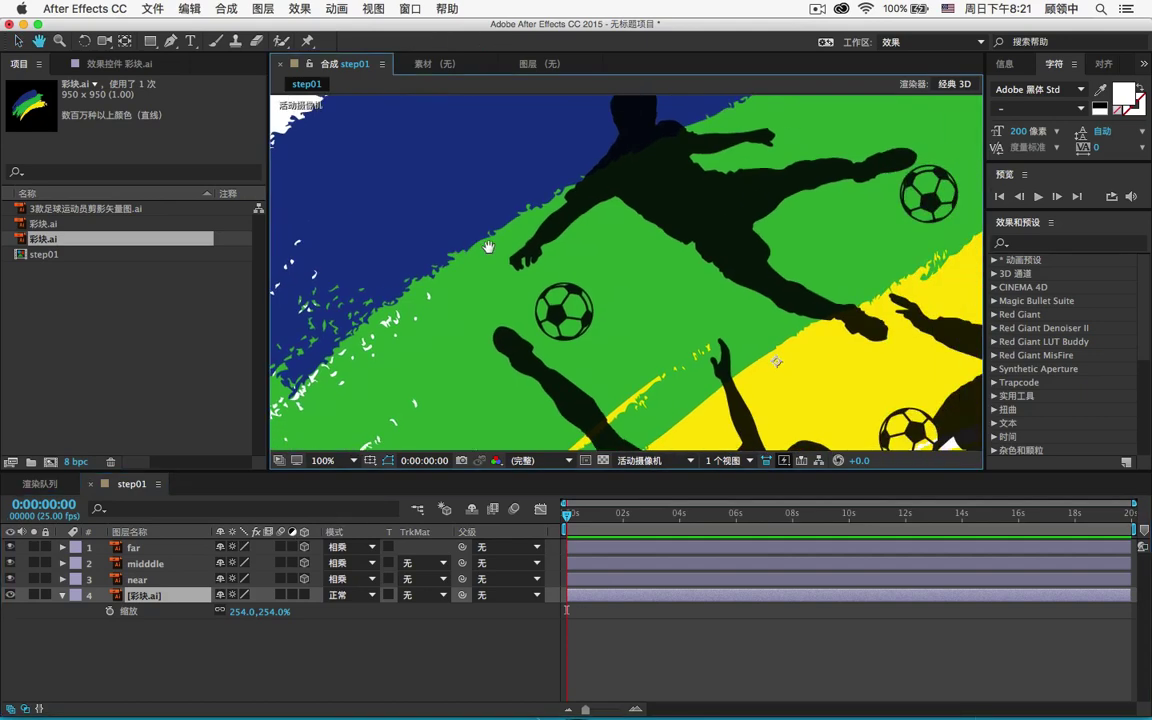
right_click(200, 550)
mouse_move(210, 563)
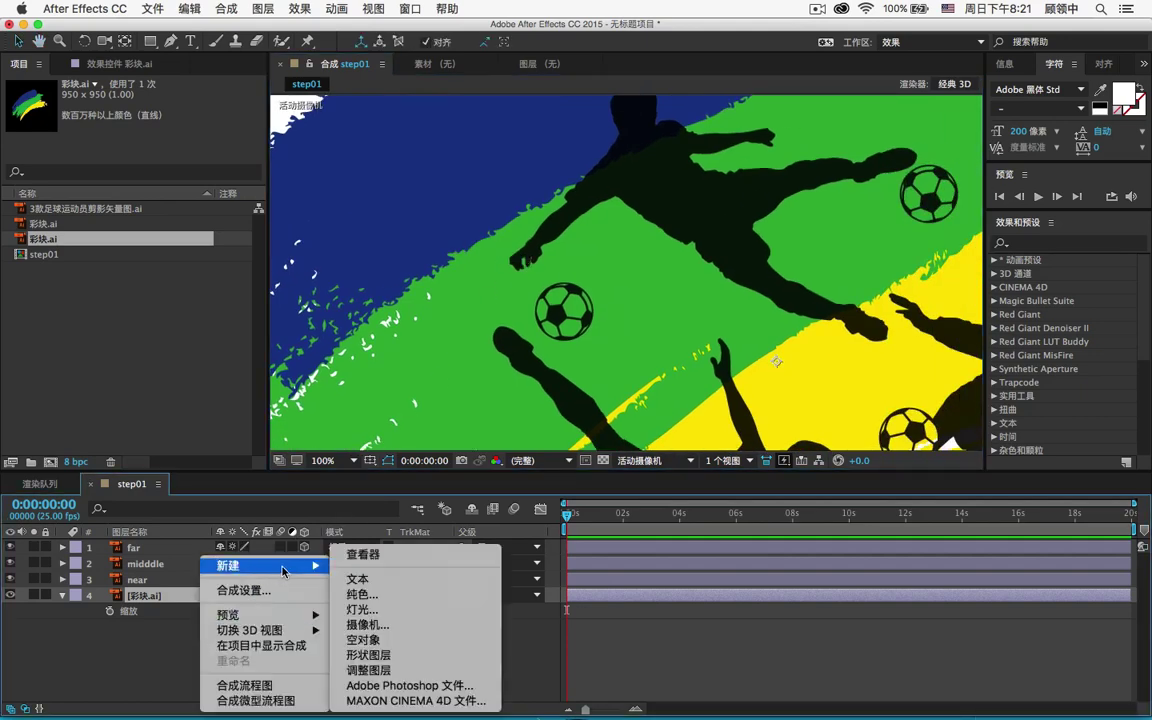
click(397, 635)
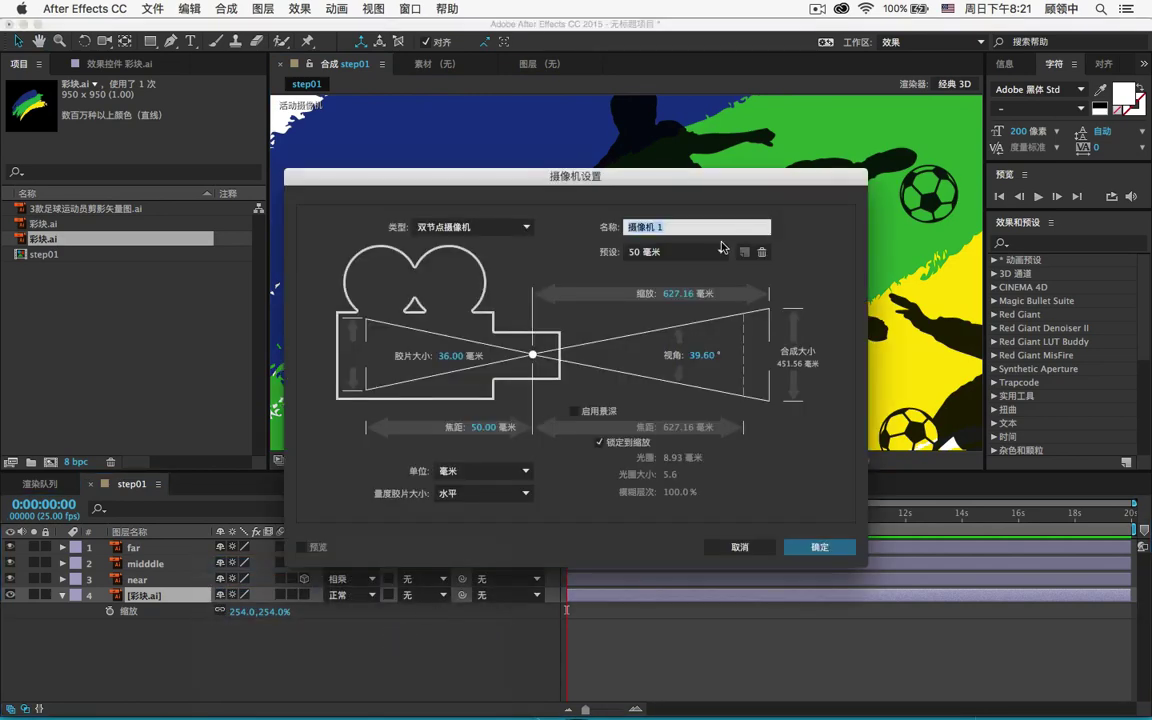
click(678, 252)
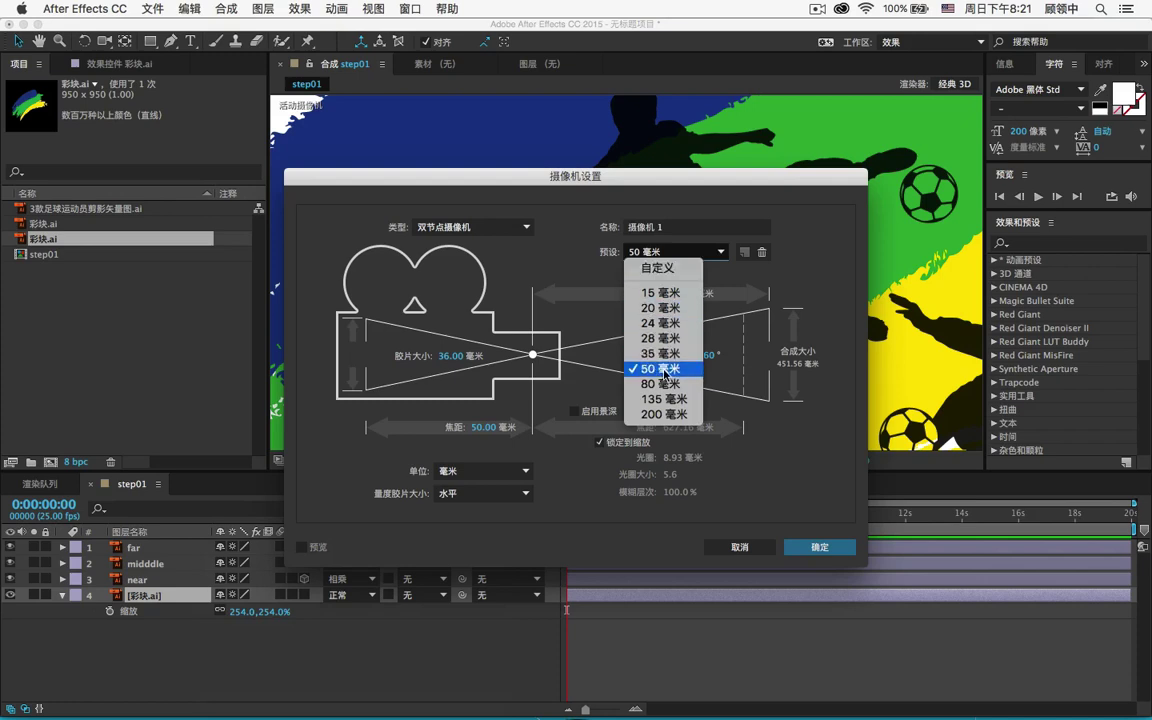
click(628, 433)
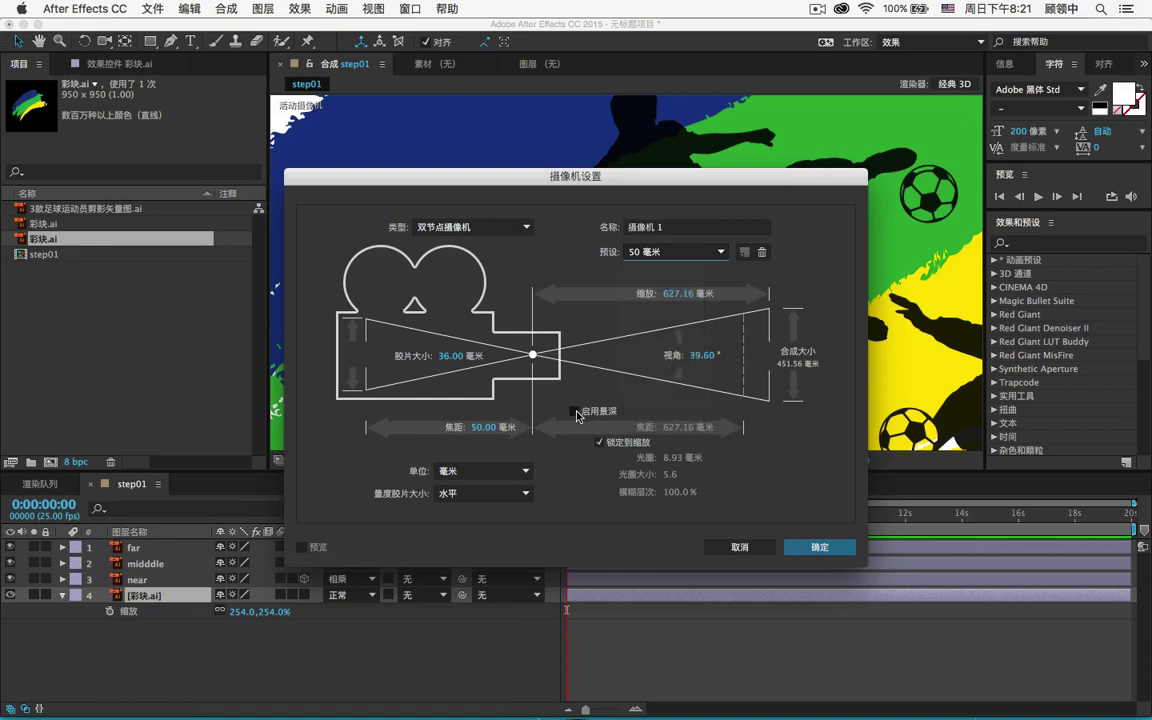
click(576, 412)
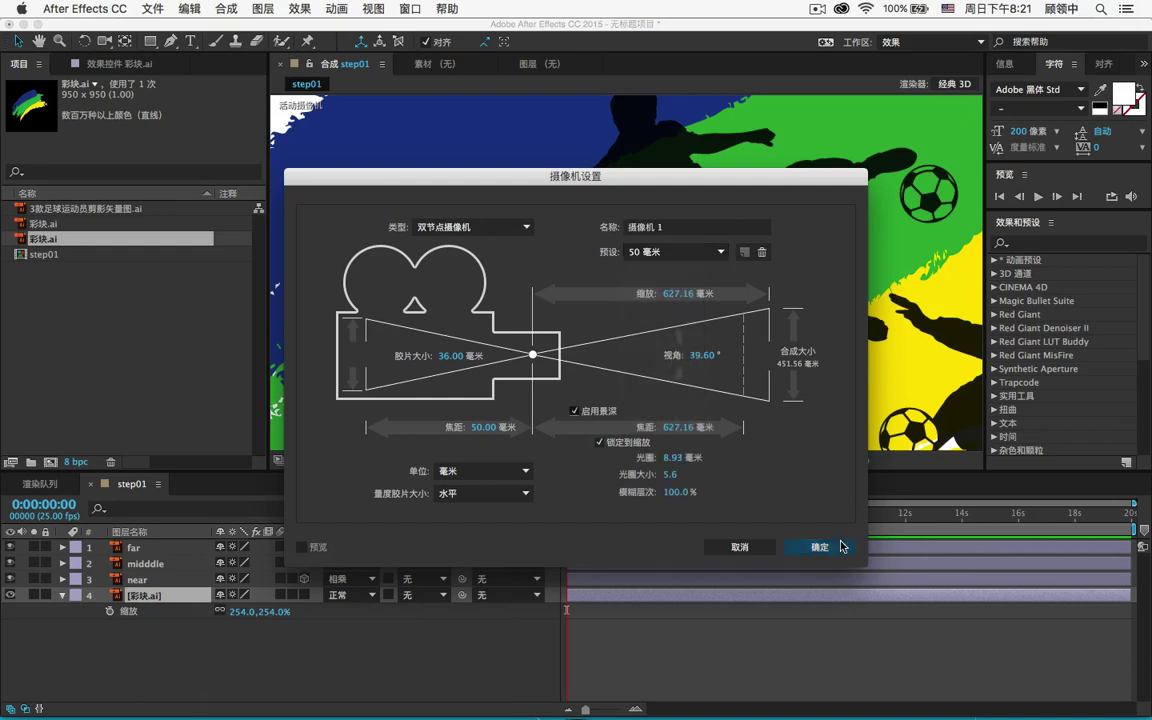
click(840, 547)
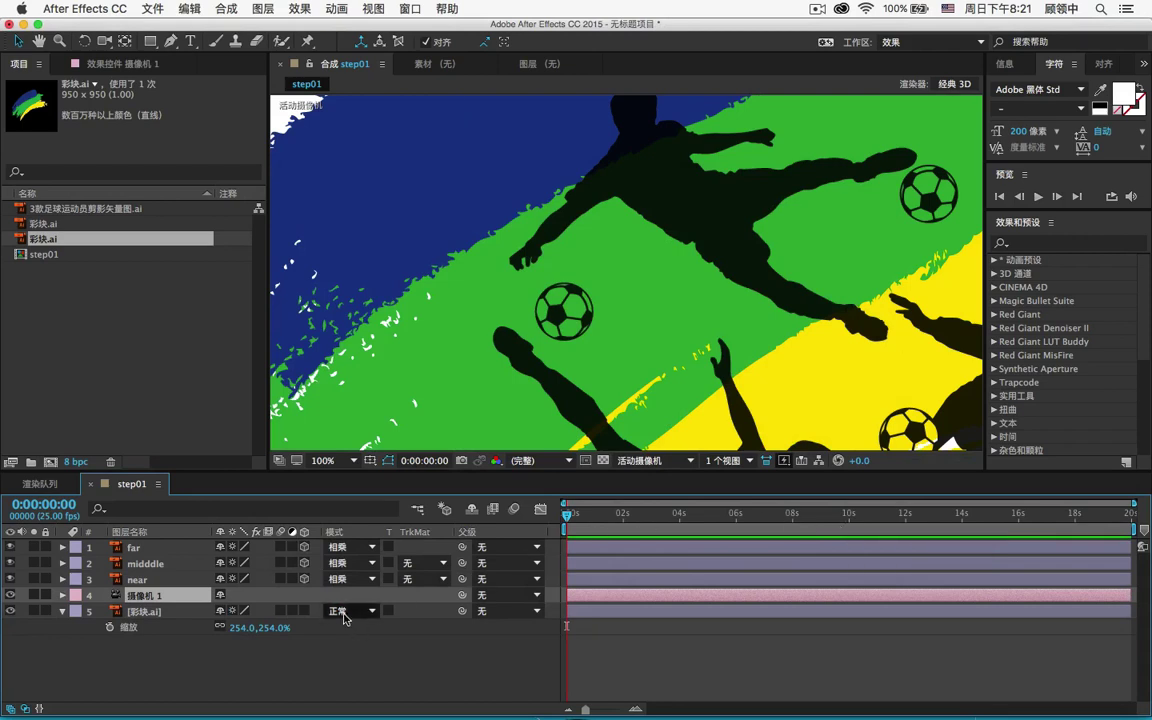
- Add a null object (空对象) to step01 and place it above the far layer as the topmost layer
click(170, 552)
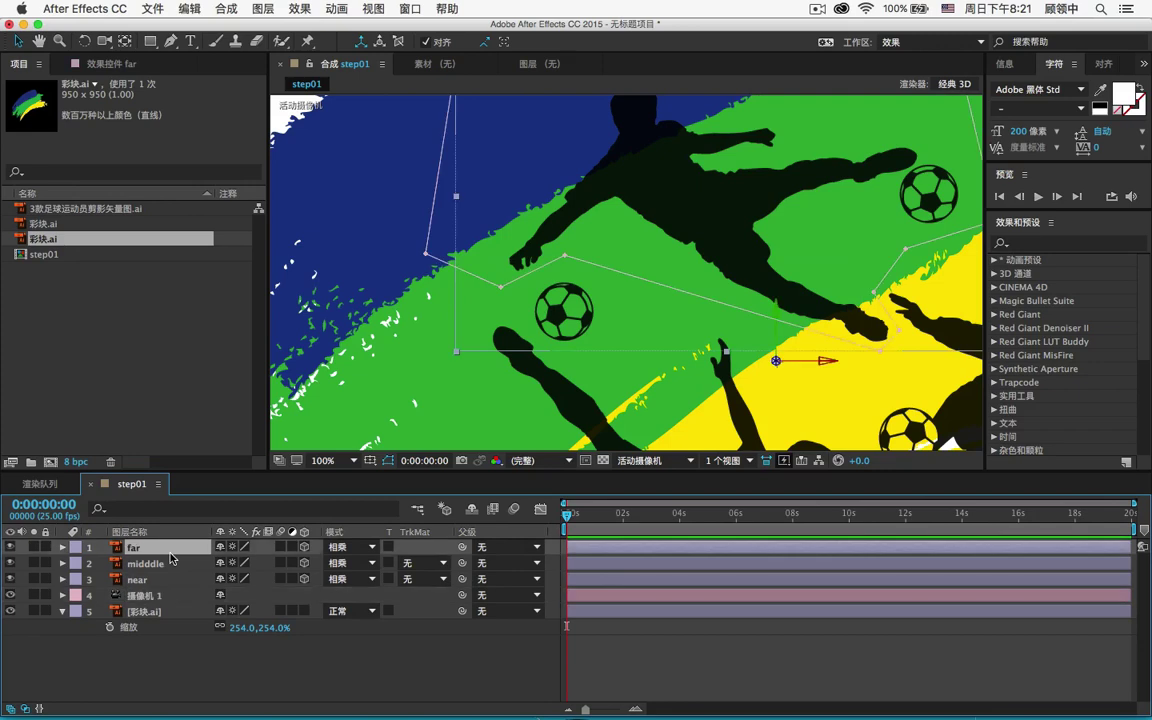
click(172, 579)
click(174, 595)
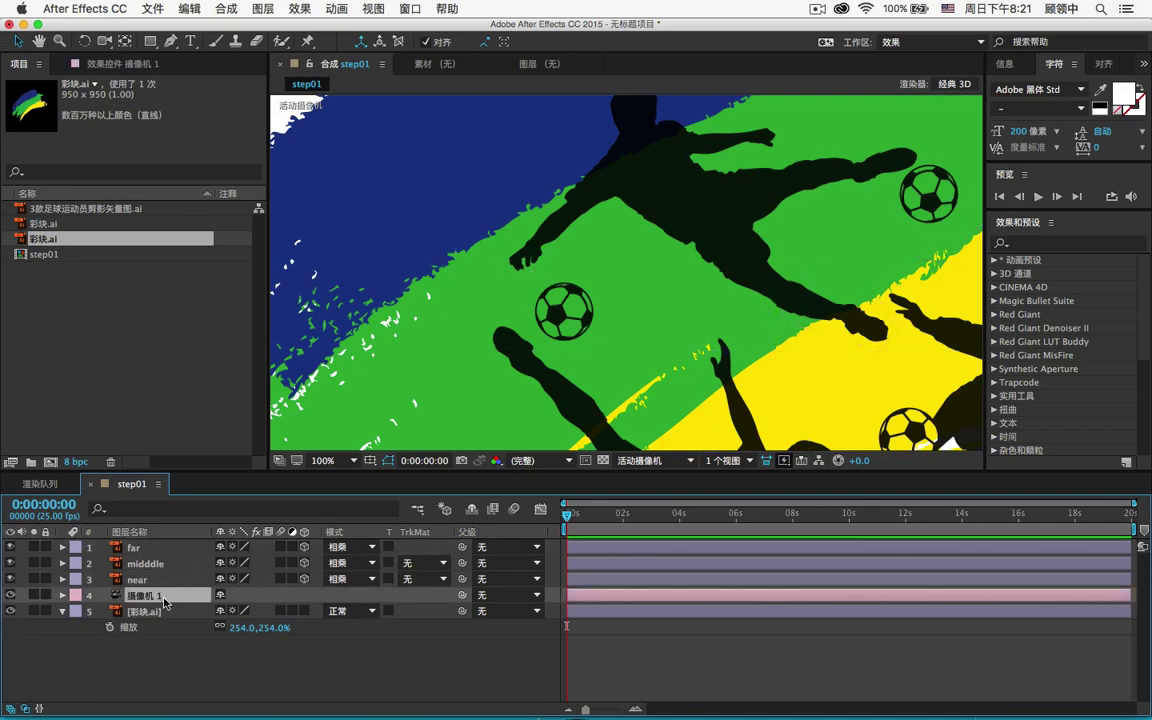
right_click(230, 672)
mouse_move(300, 565)
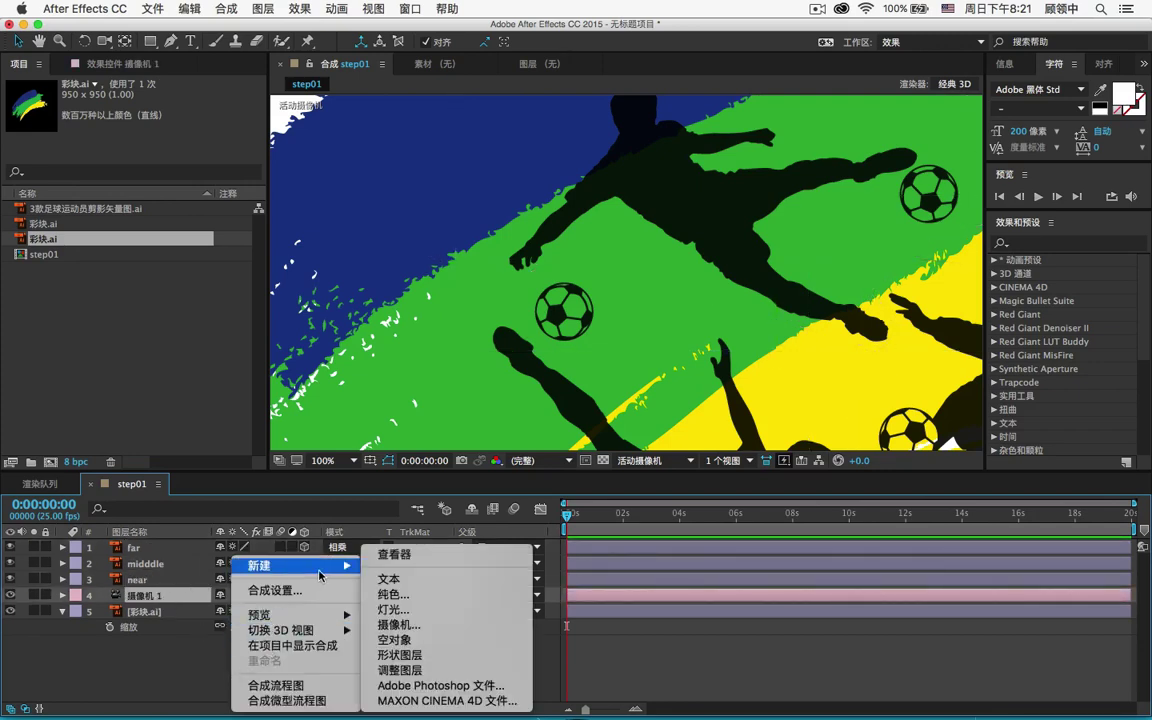
click(410, 640)
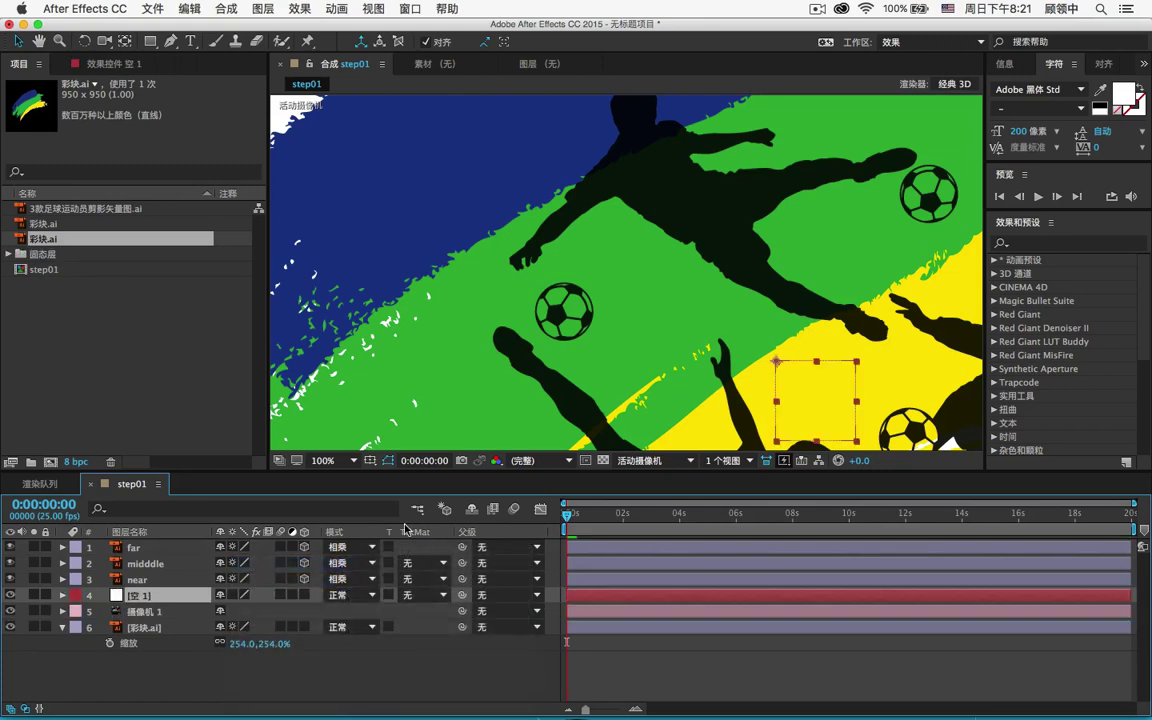
drag(167, 593, 162, 550)
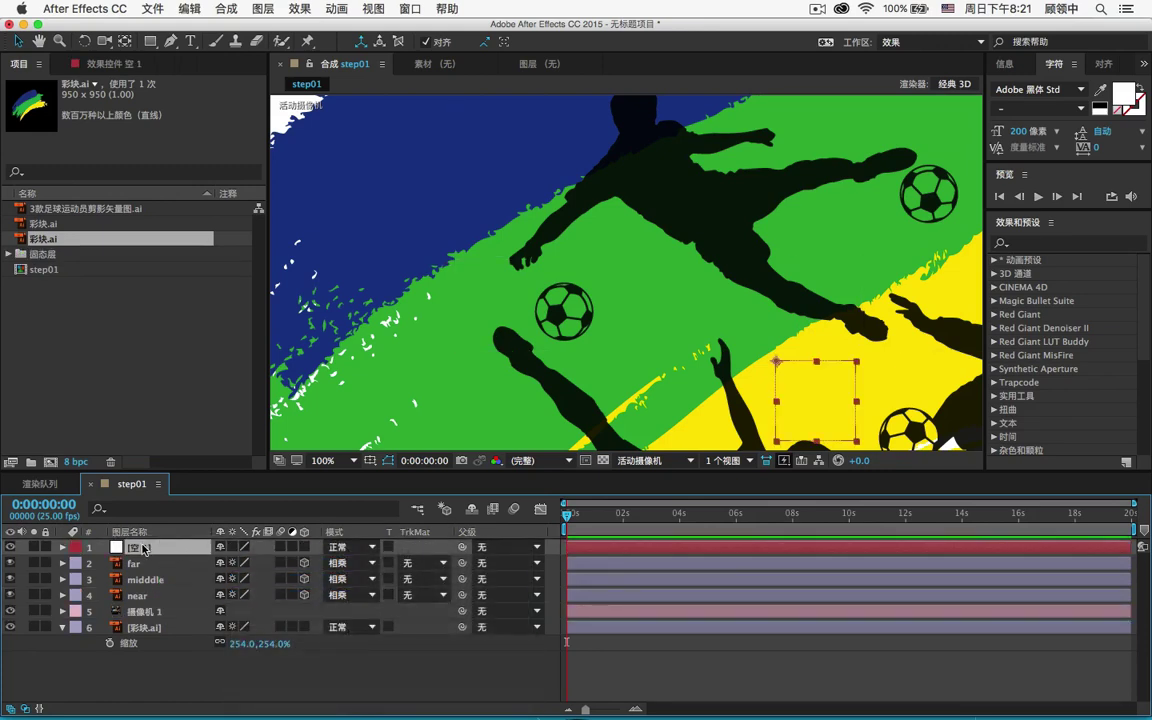
- Make the null object 3D and show the position (位置) property of the far layer and the null
click(156, 566)
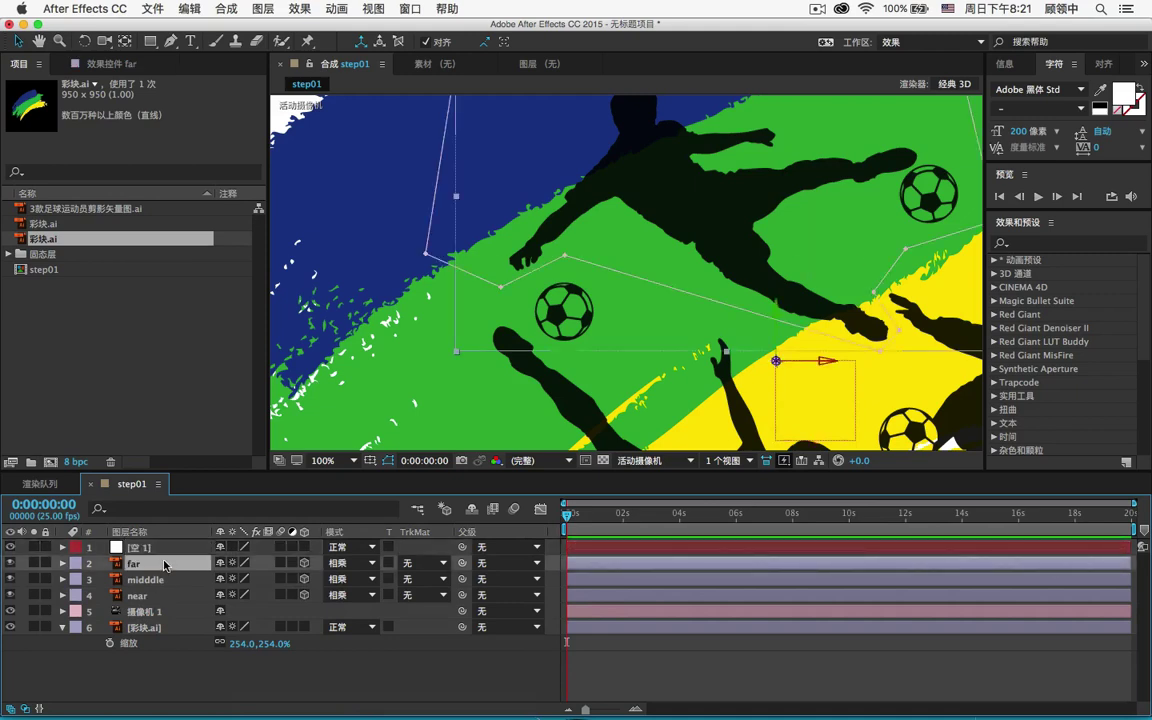
key(p)
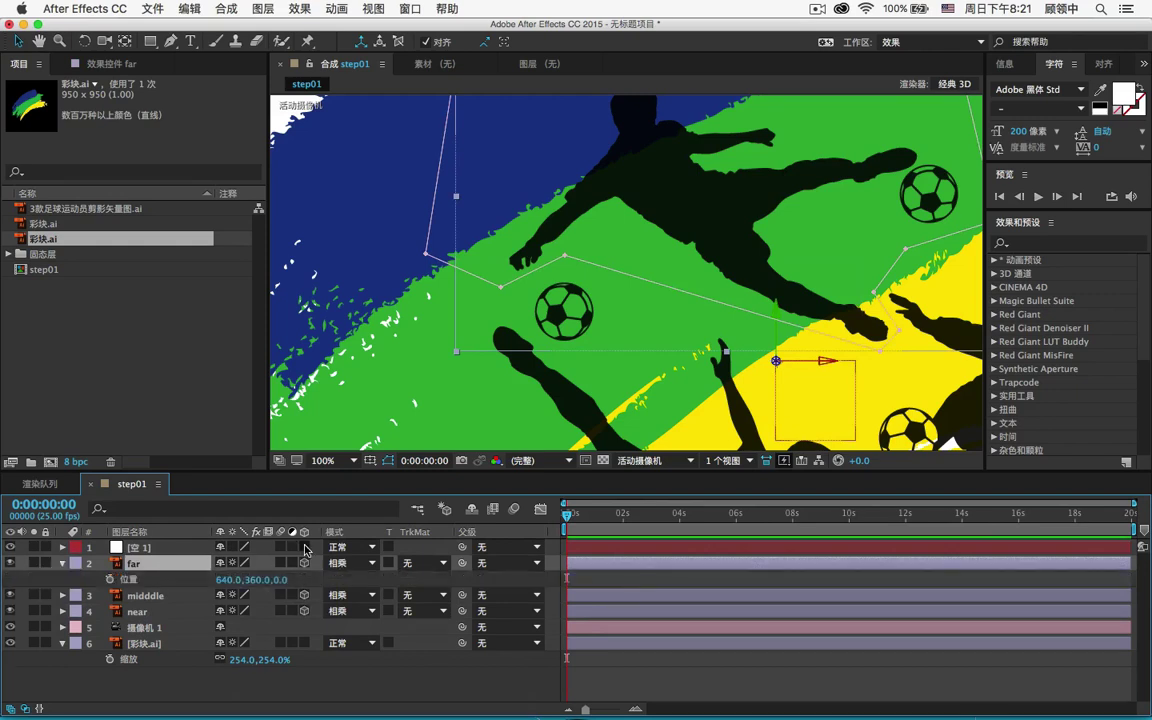
click(148, 547)
key(p)
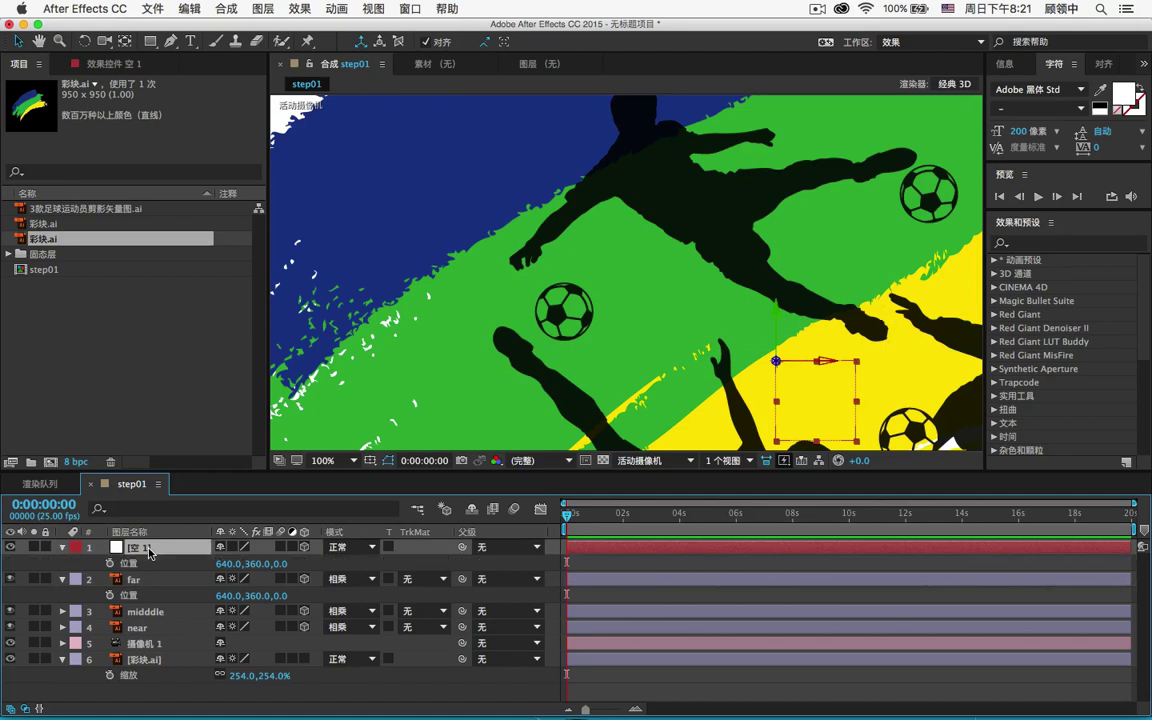
- Add a position expression to far that follows the null: thisComp.layer("空 1").transform.position+[0,0,-2000]
alt+click(110, 595)
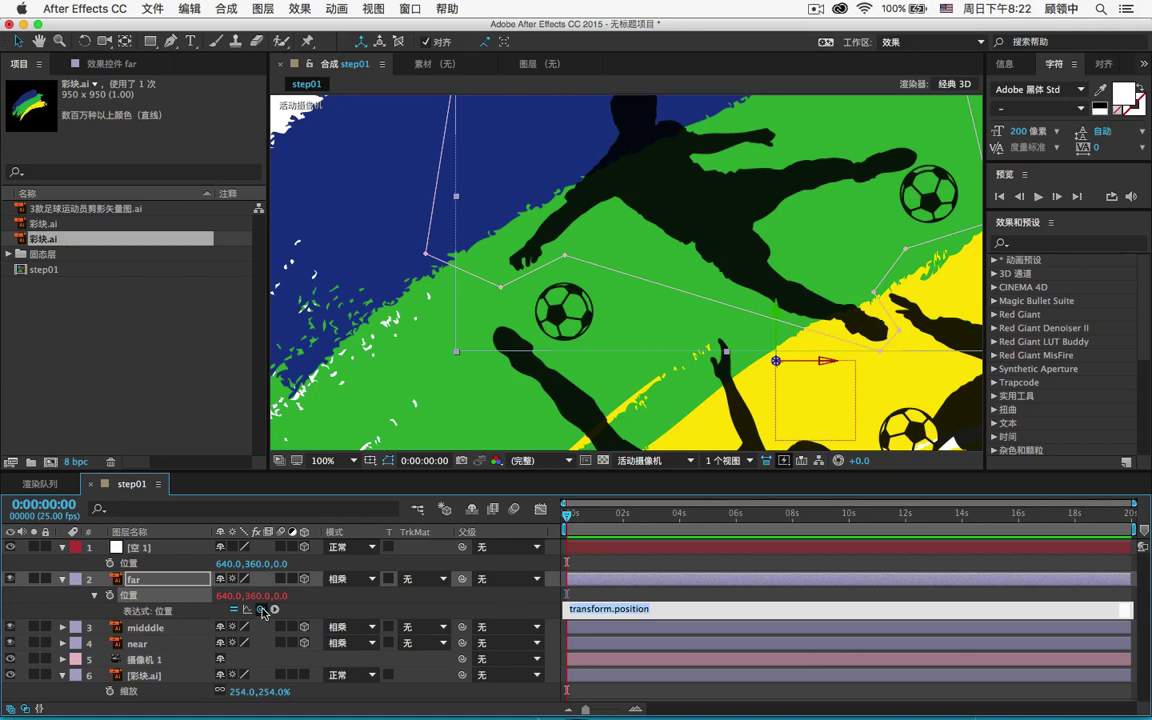
drag(261, 609, 140, 563)
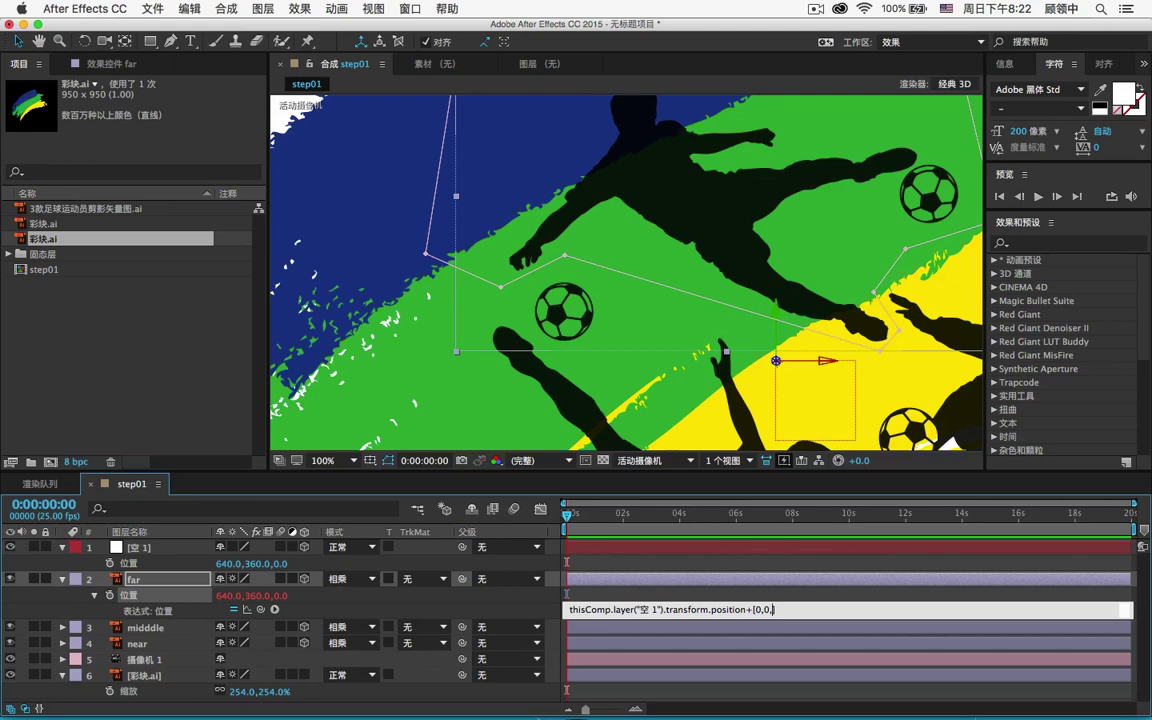
text(-2000)
key(KP_Enter)
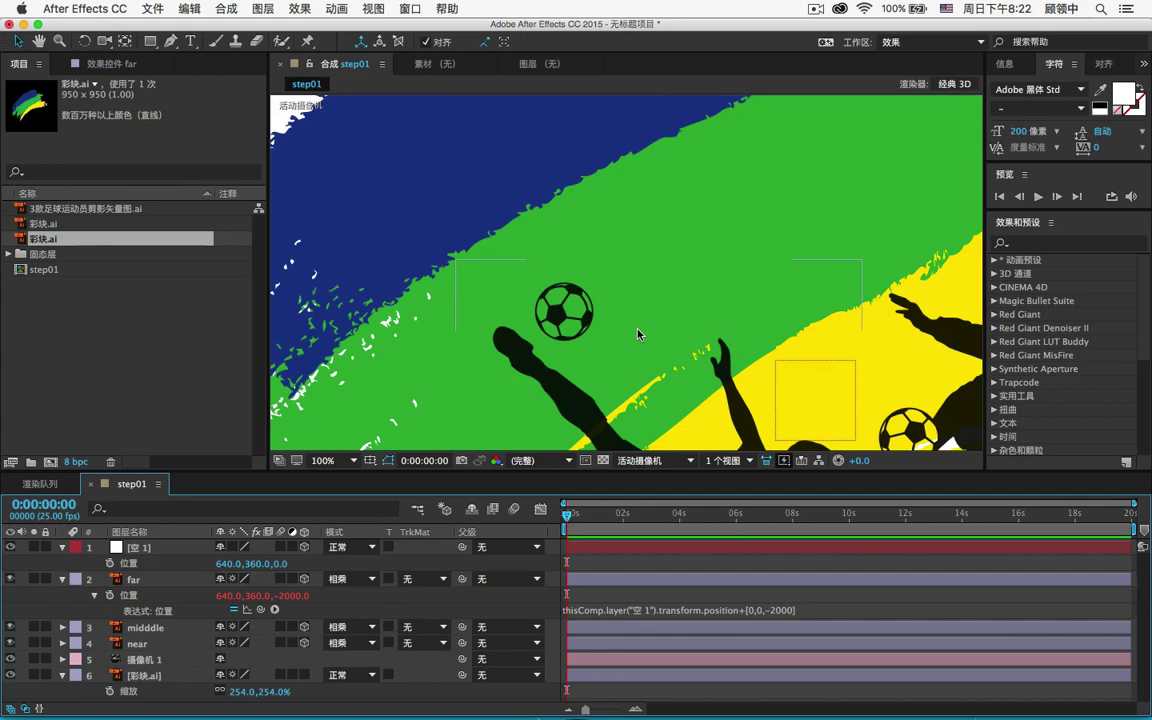
- Pull the camera back along Z until all three football player silhouettes fit inside the frame
scroll(642, 310, down, 4)
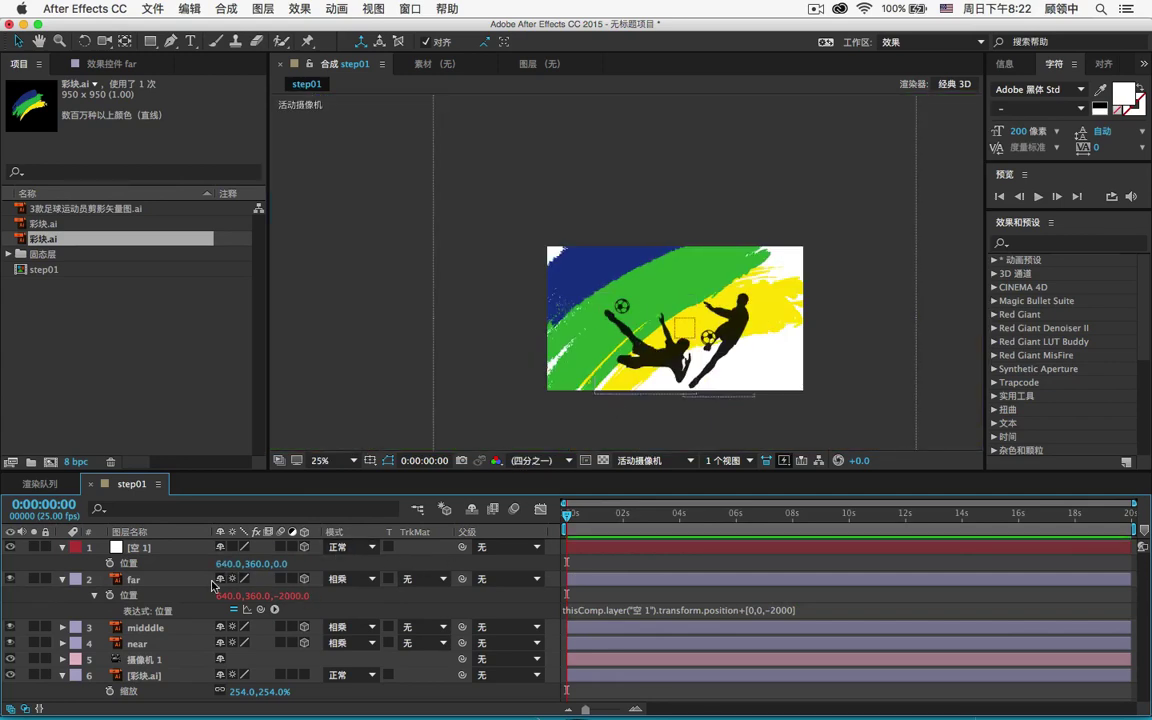
click(165, 580)
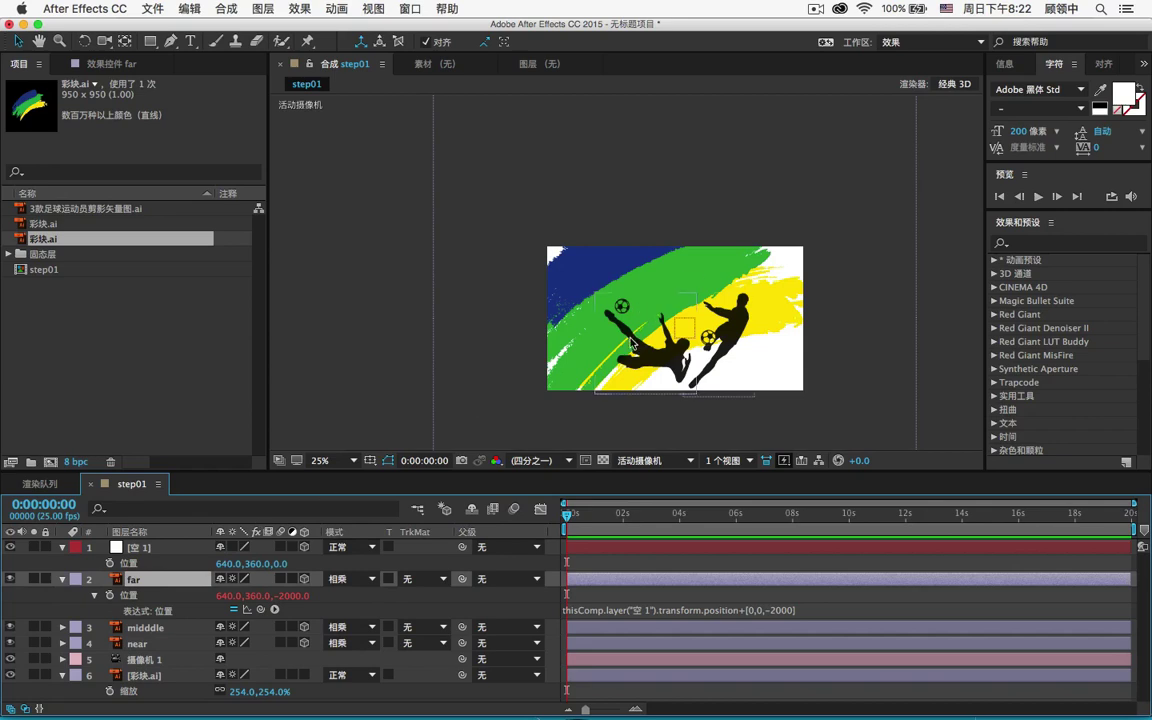
key(c)
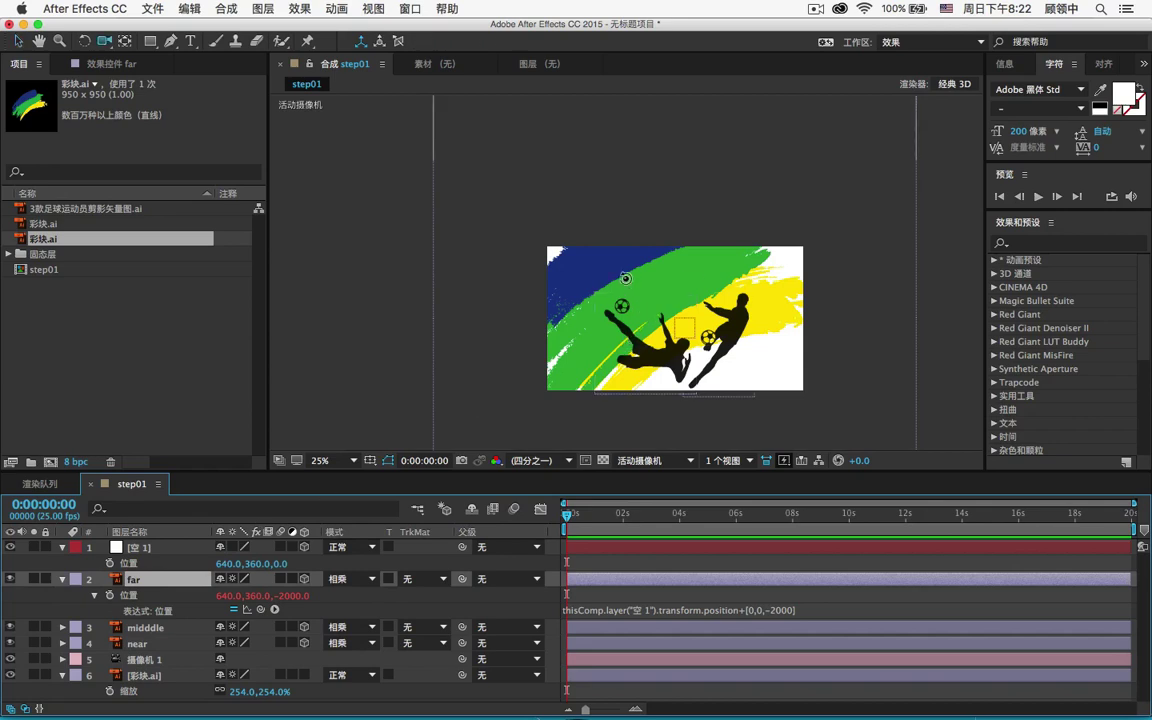
mouse_move(626, 278)
mouse_down()
mouse_move(658, 283)
mouse_move(647, 287)
mouse_up()
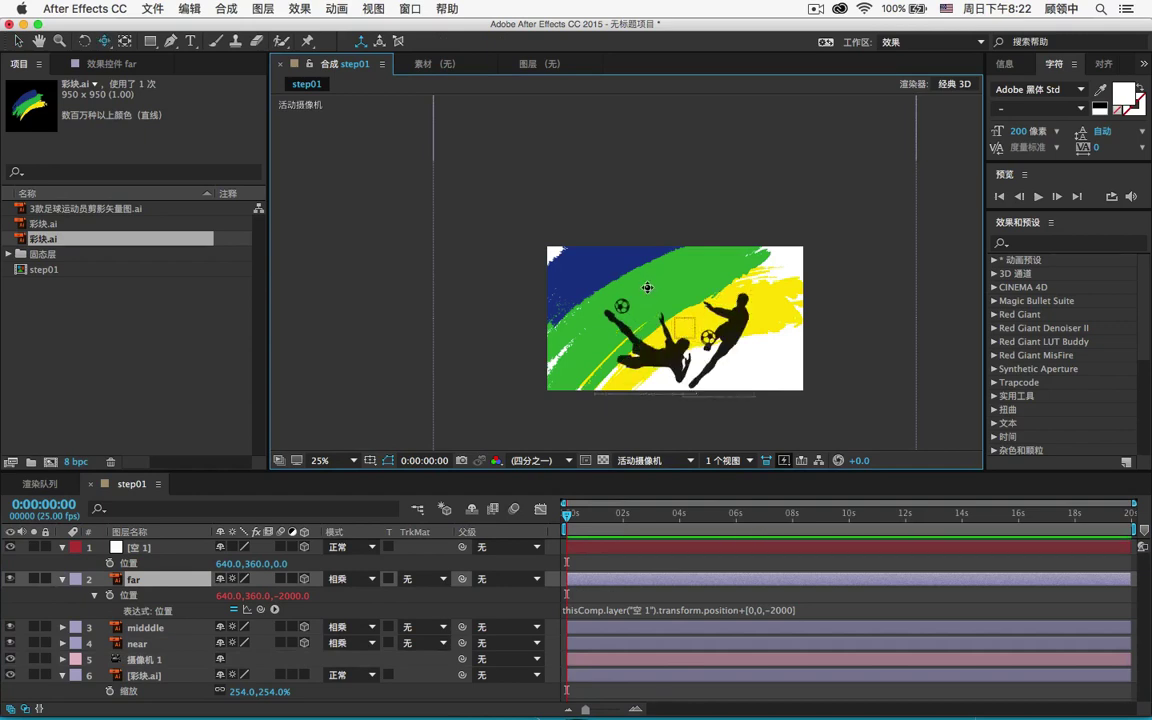
drag(647, 290, 655, 460)
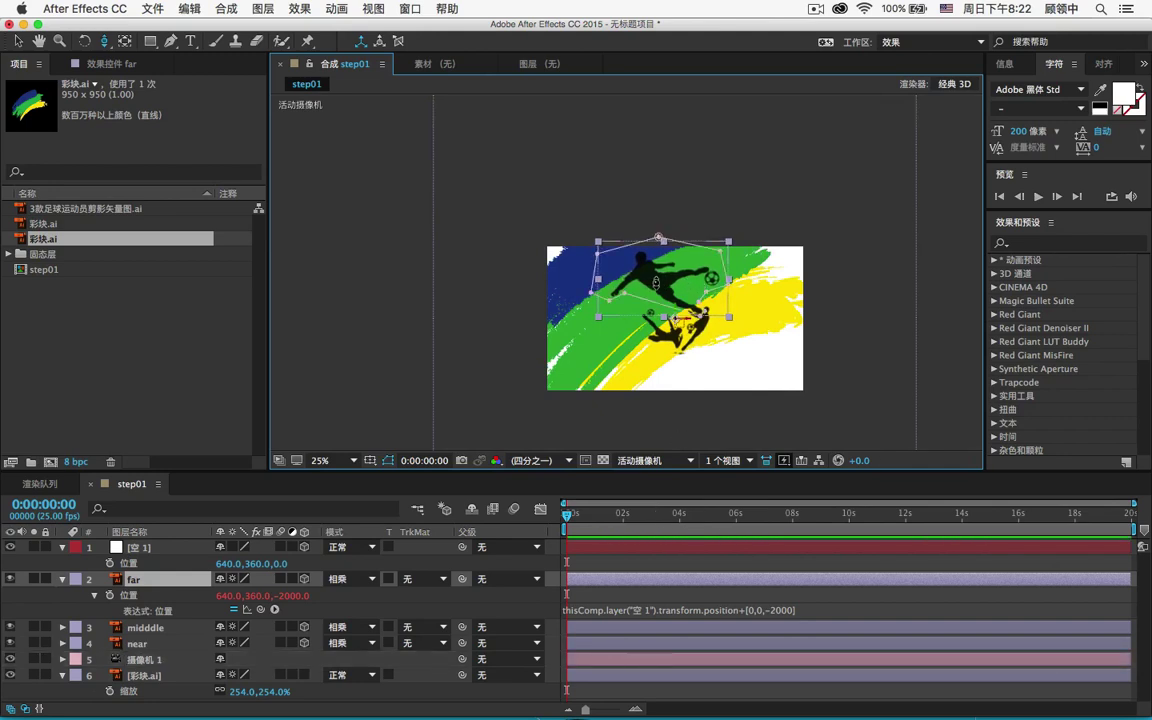
- Change the offset in far's position expression to [0,0,2000]
click(766, 611)
click(776, 609)
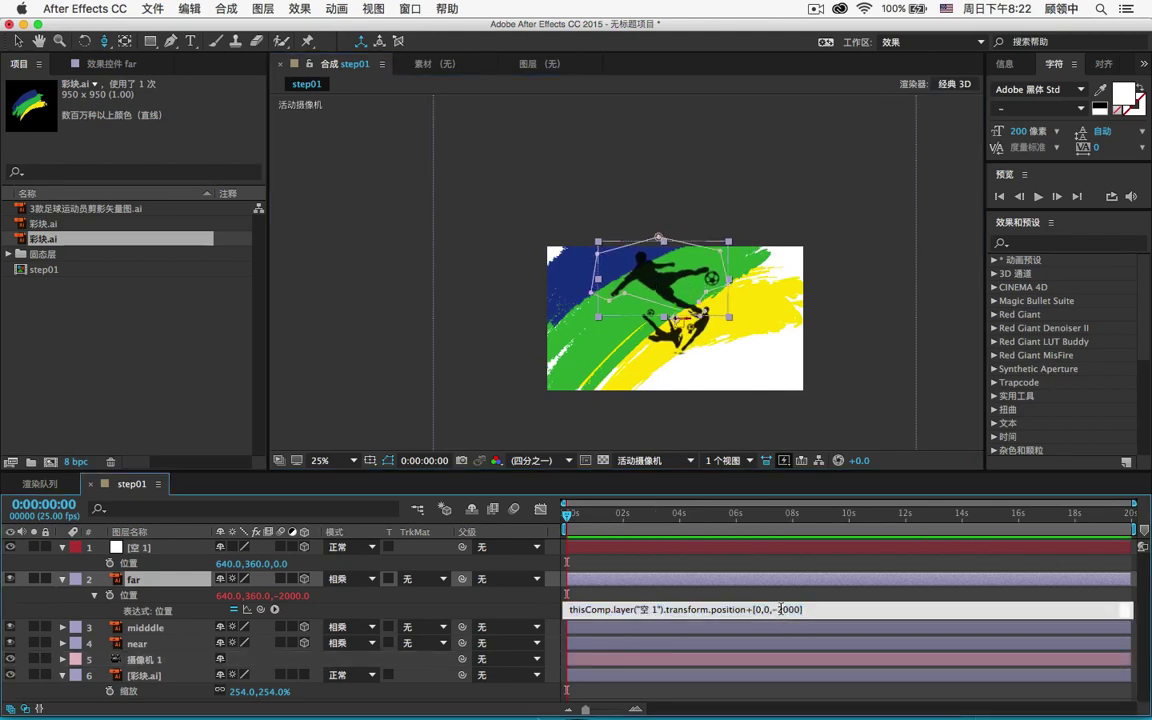
key(BackSpace)
key(Delete)
key(Delete)
key(Delete)
key(Delete)
key(Delete)
text(2000])
click(800, 599)
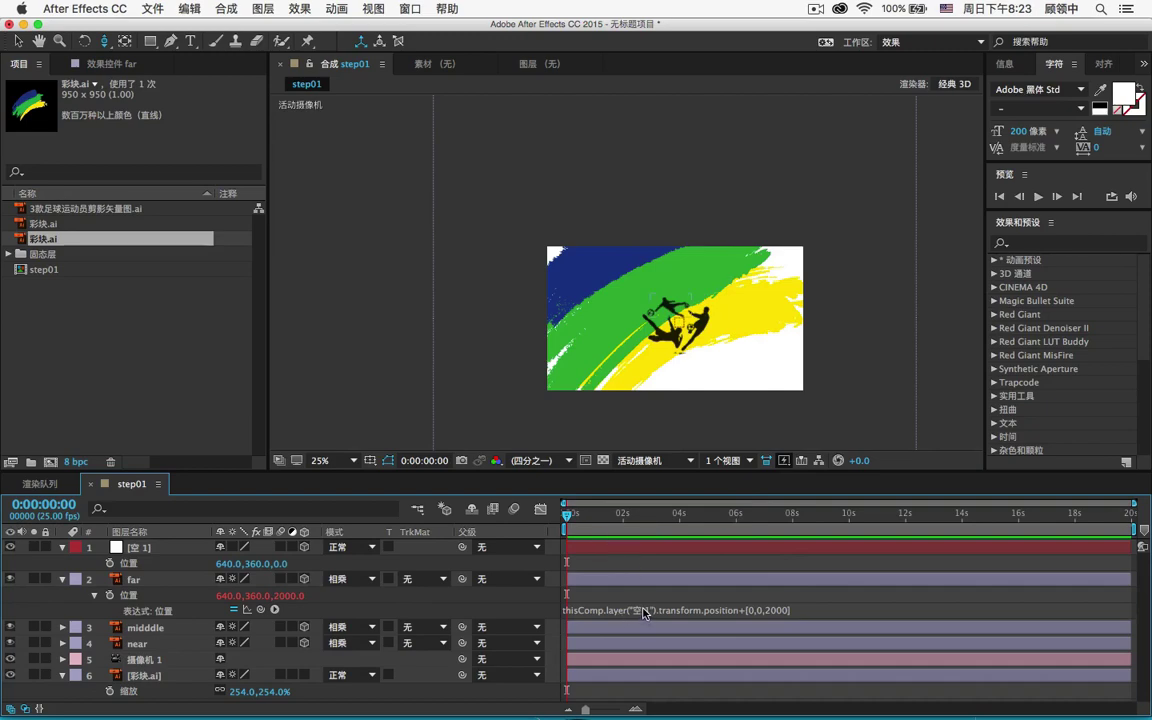
- Replace the null's layer name in far's position expression with index-1 so it references the layer above
click(337, 461)
click(336, 464)
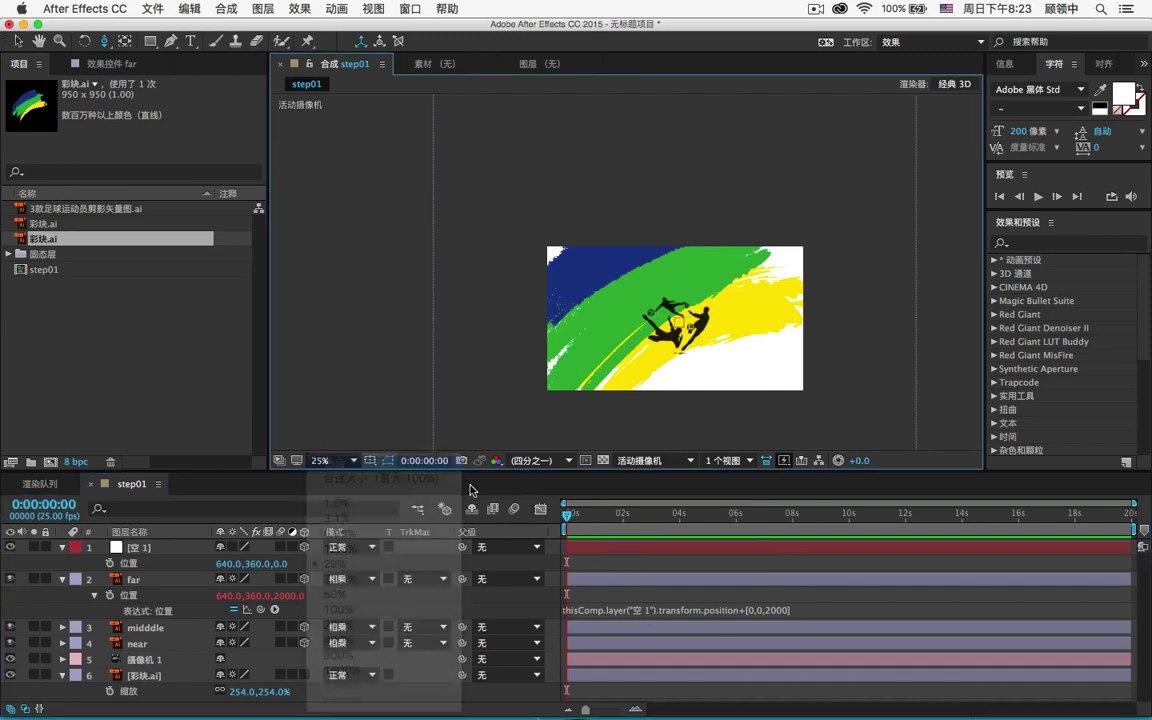
click(634, 614)
click(657, 609)
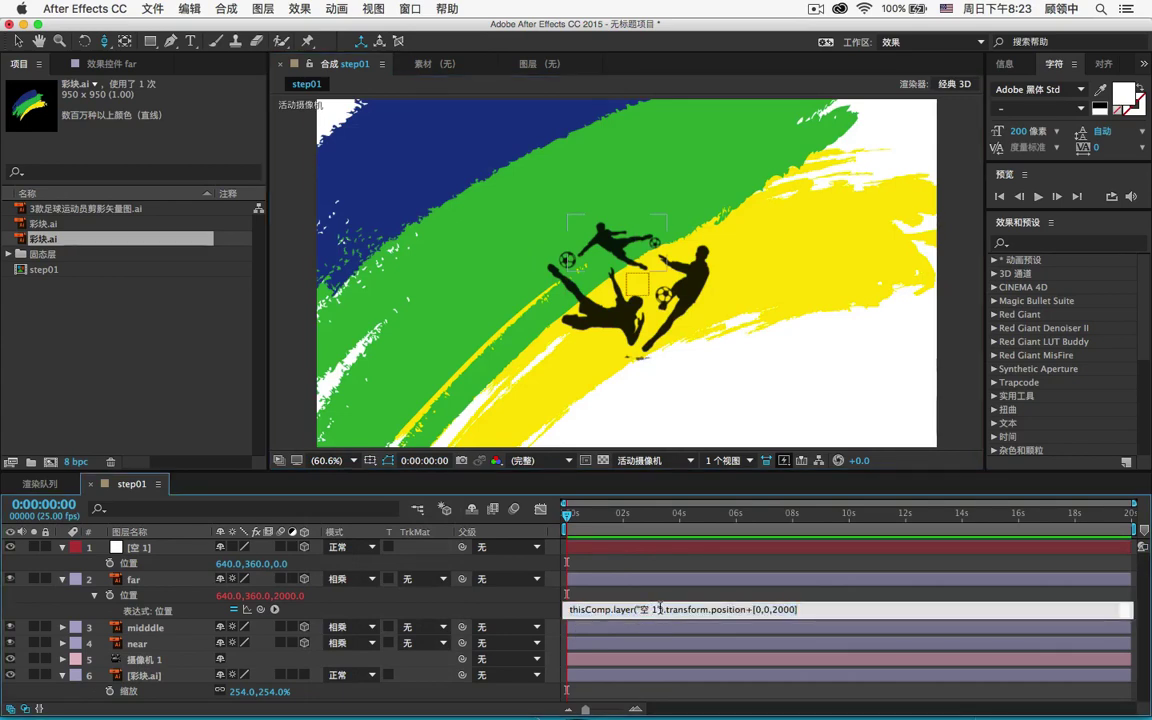
drag(660, 609, 640, 608)
text(inde)
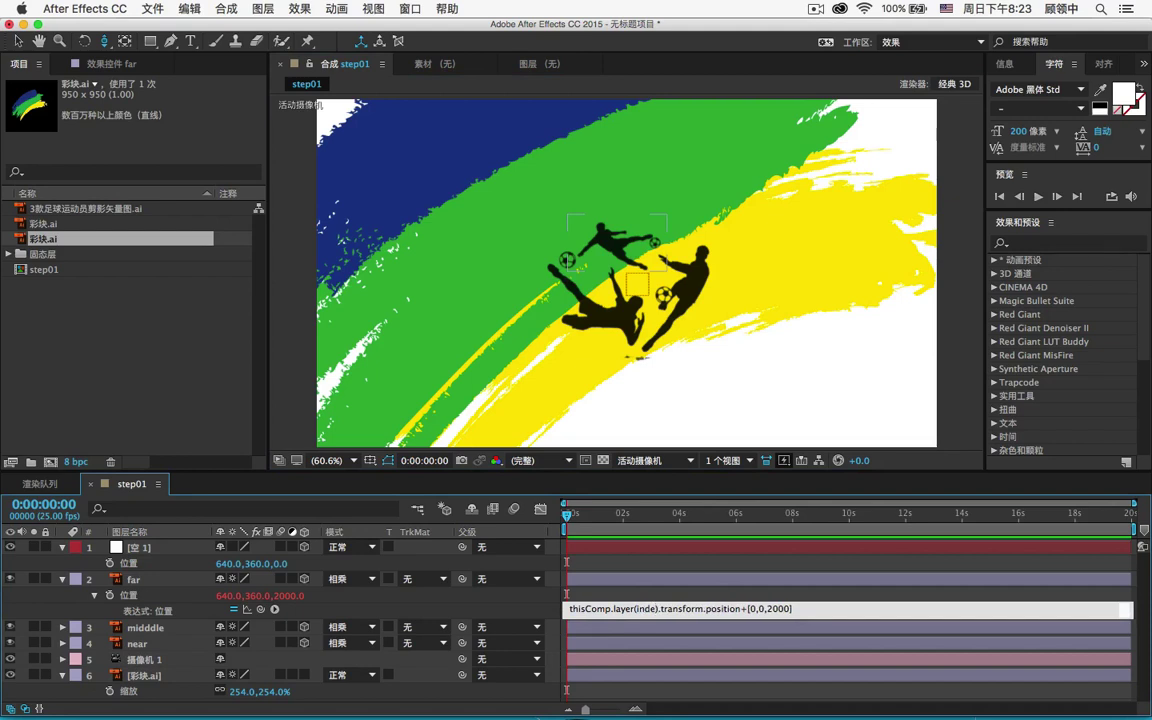
text(x-1)
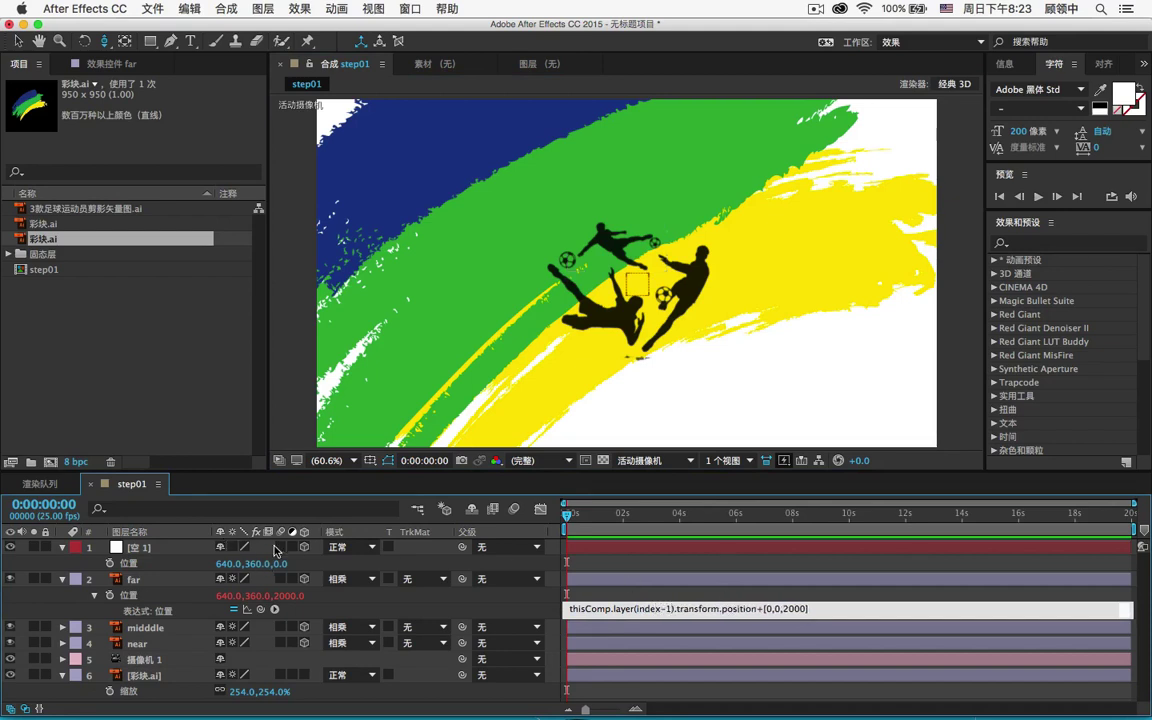
click(786, 617)
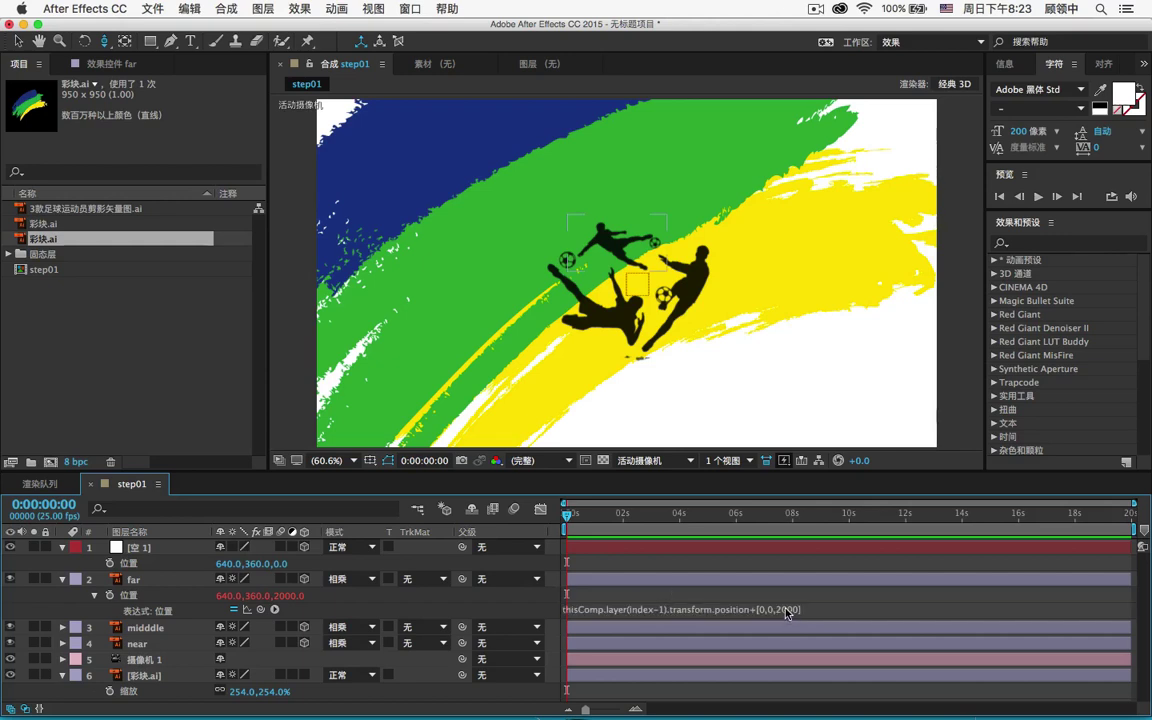
- Copy far's position expression and show the position property of the midddle and near layers
click(786, 612)
key(ctrl+c)
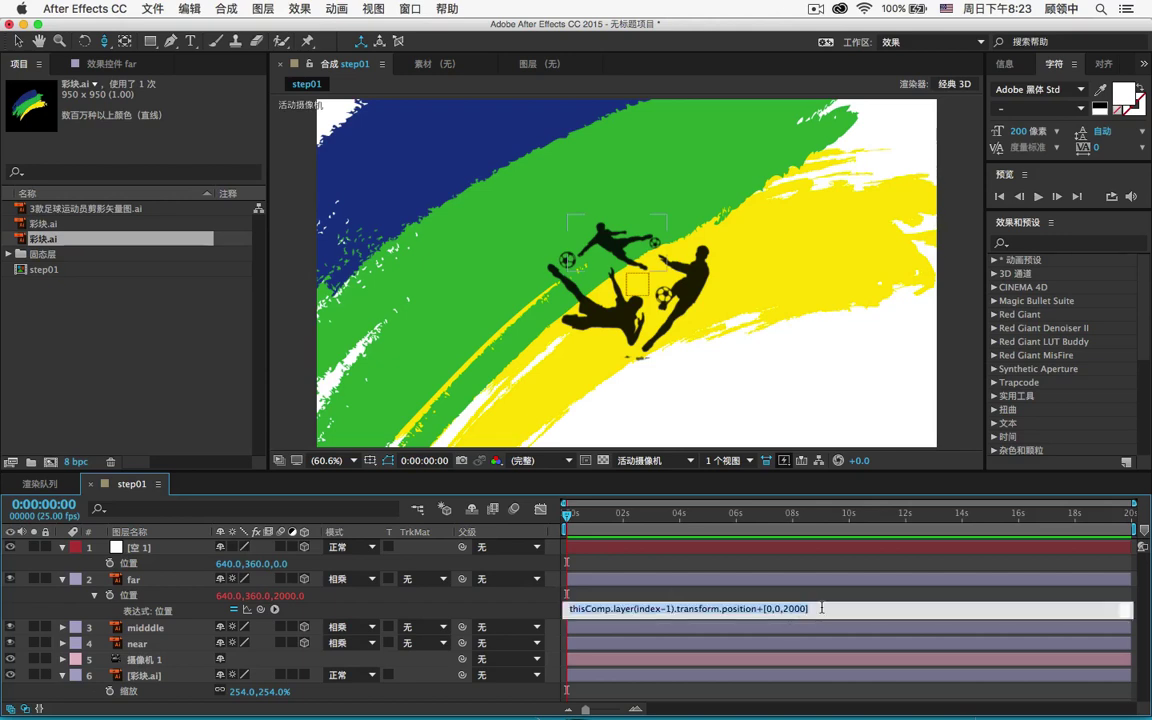
click(155, 632)
key(p)
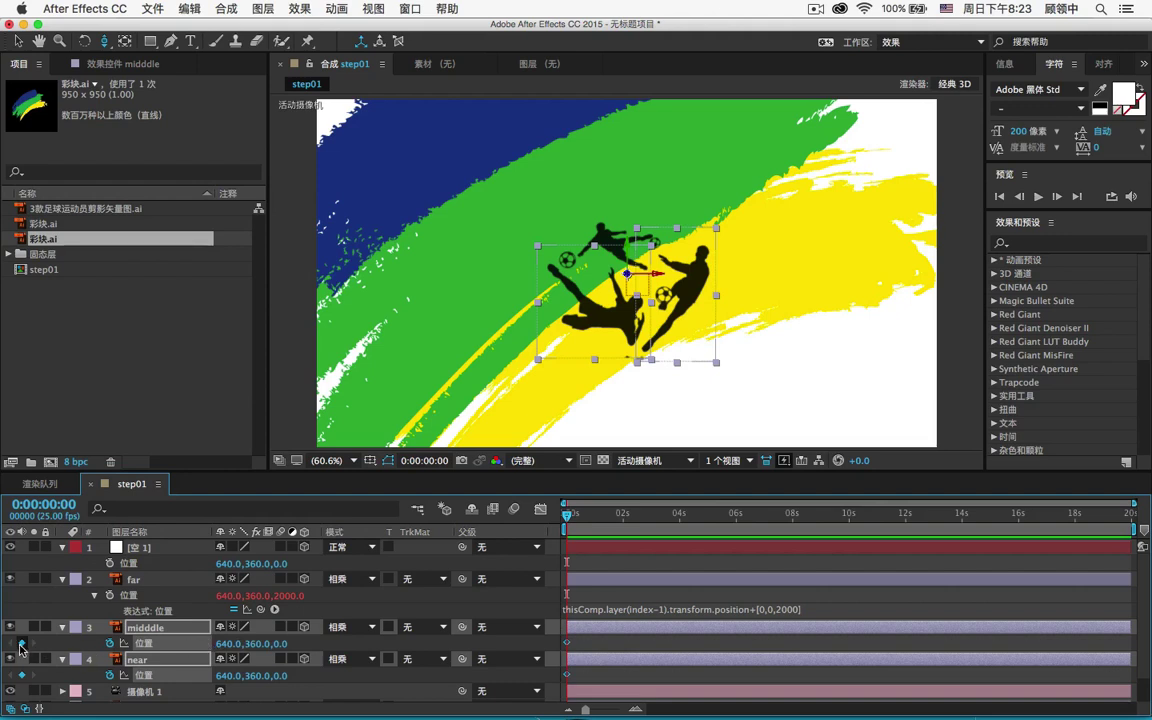
alt+click(110, 643)
key(ctrl+v)
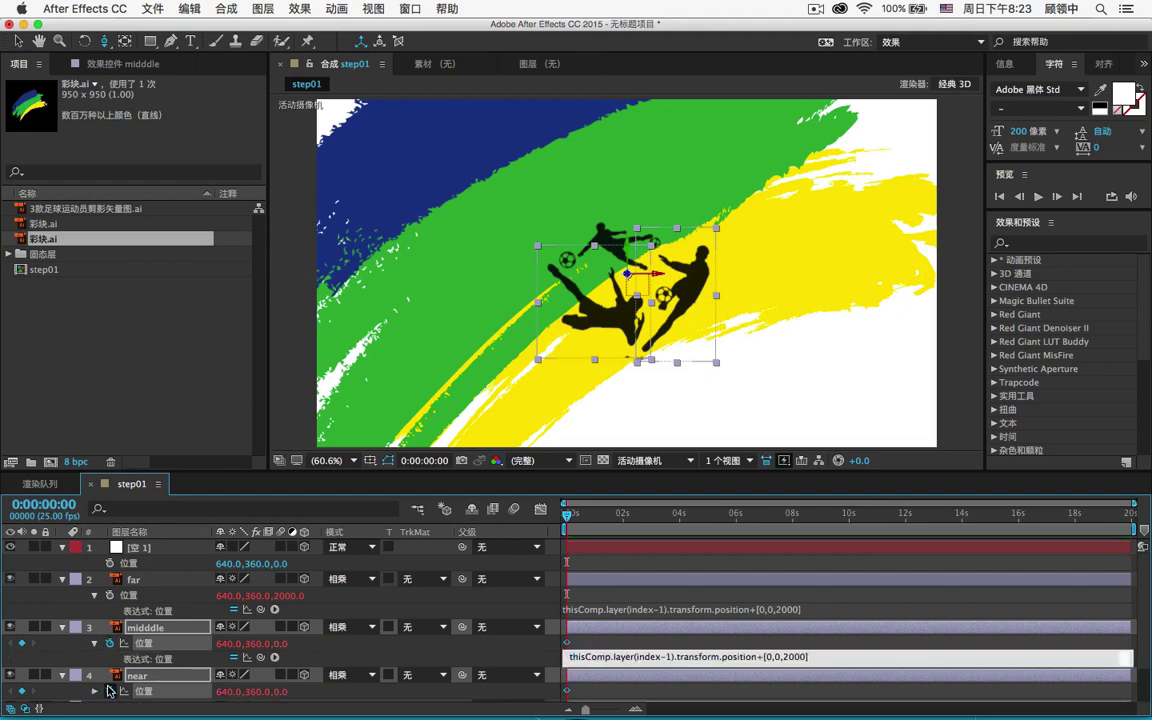
key(ctrl+z)
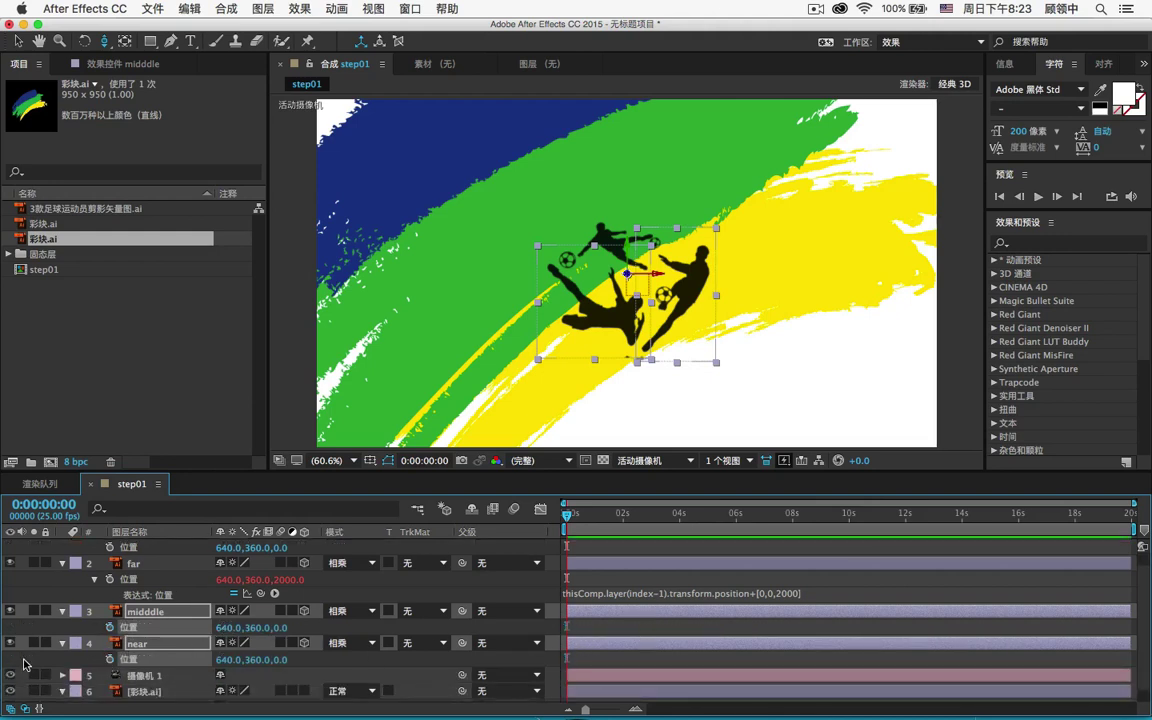
alt+click(110, 660)
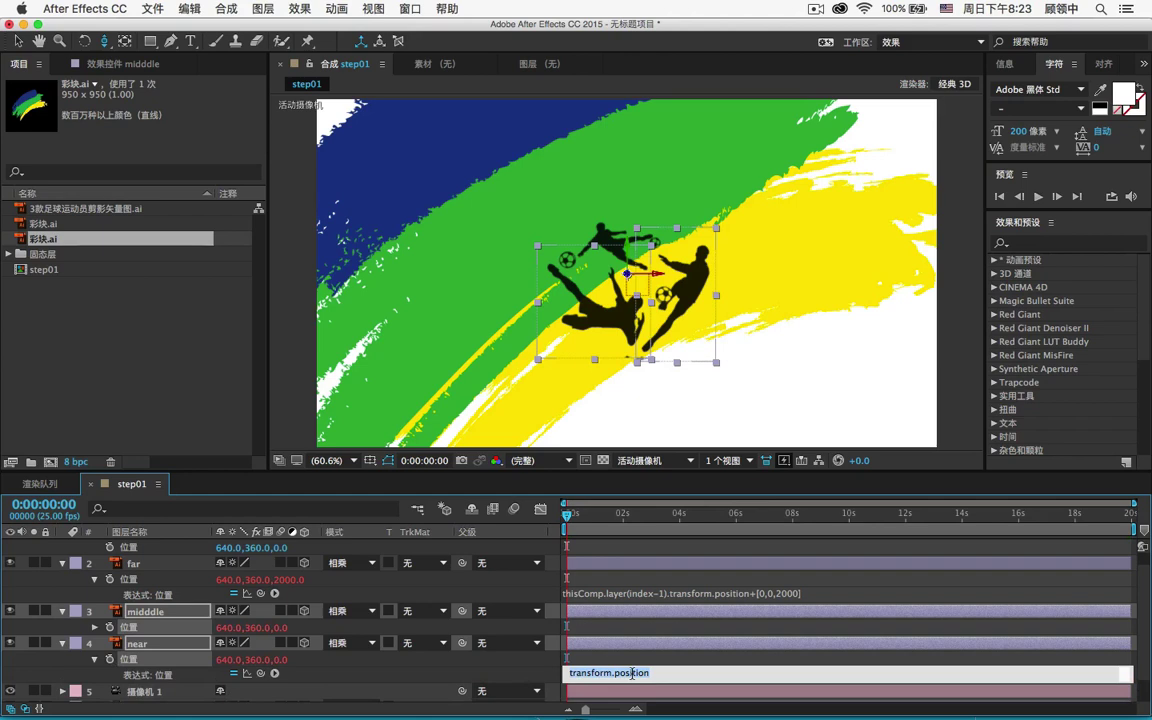
key(ctrl+v)
key(ctrl+z)
key(ctrl+z)
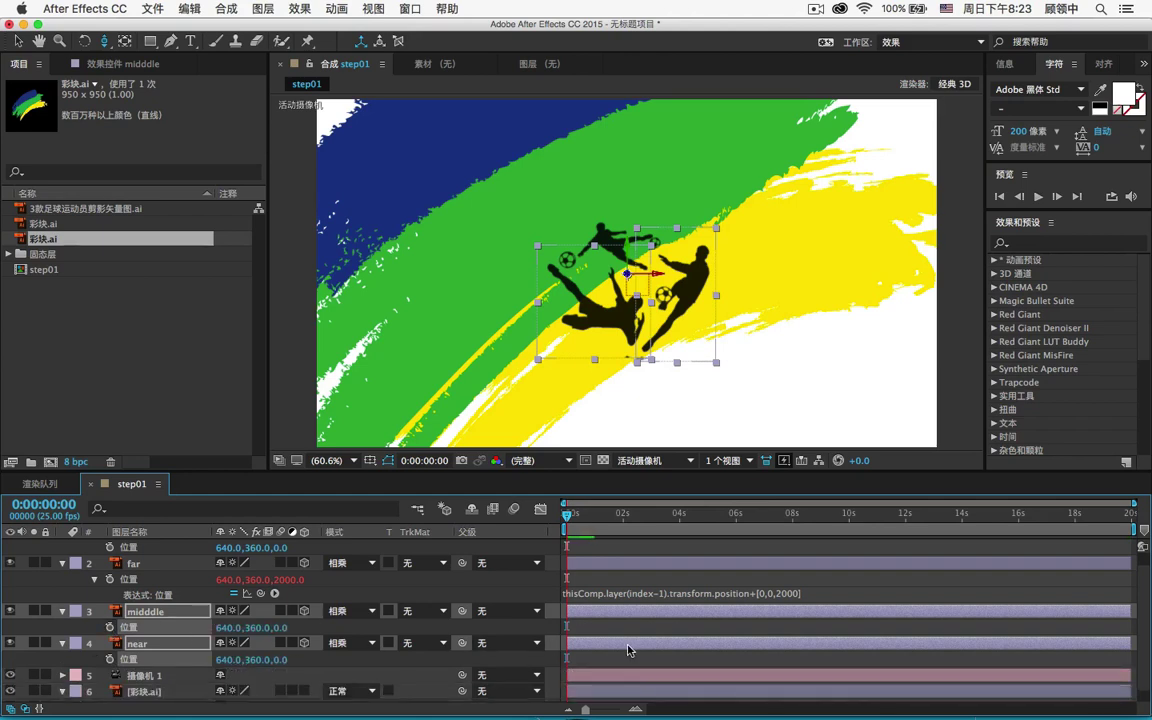
- Add the copied expression thisComp.layer(index-1).transform.position+[0,0,2000] to the position of midddle
alt+click(110, 627)
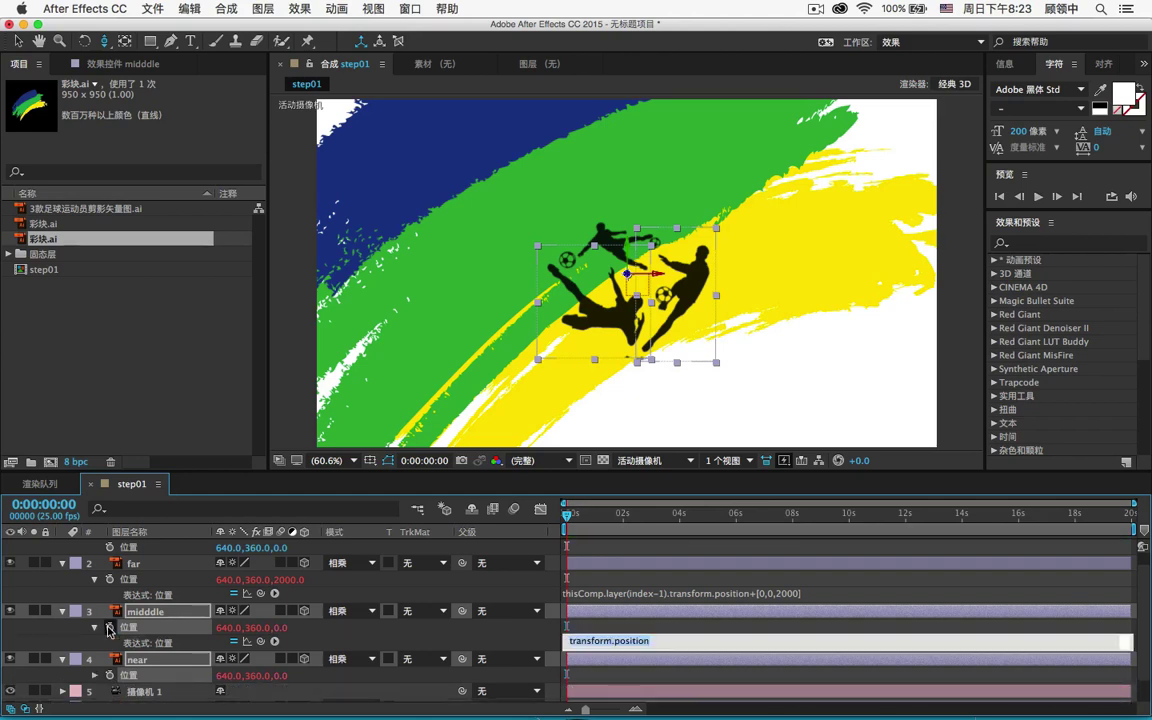
key(ctrl+v)
click(598, 565)
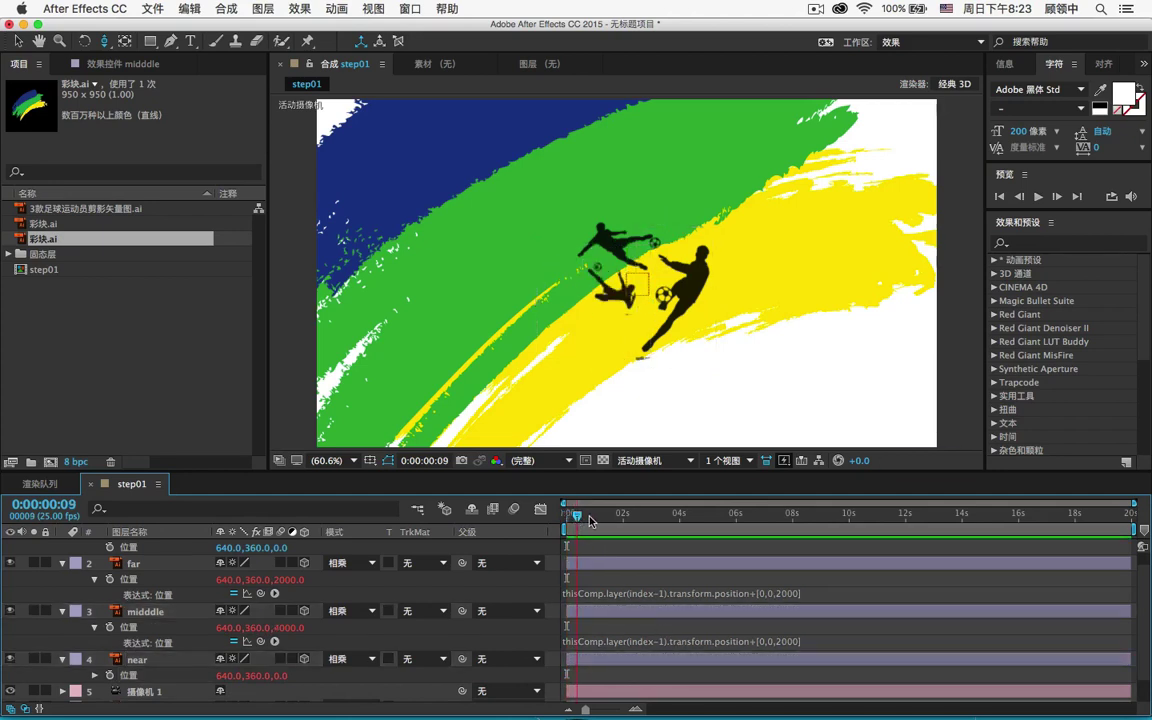
- Return to the first frame and test the linked depth by moving the null's Z position to -623
drag(595, 515, 567, 516)
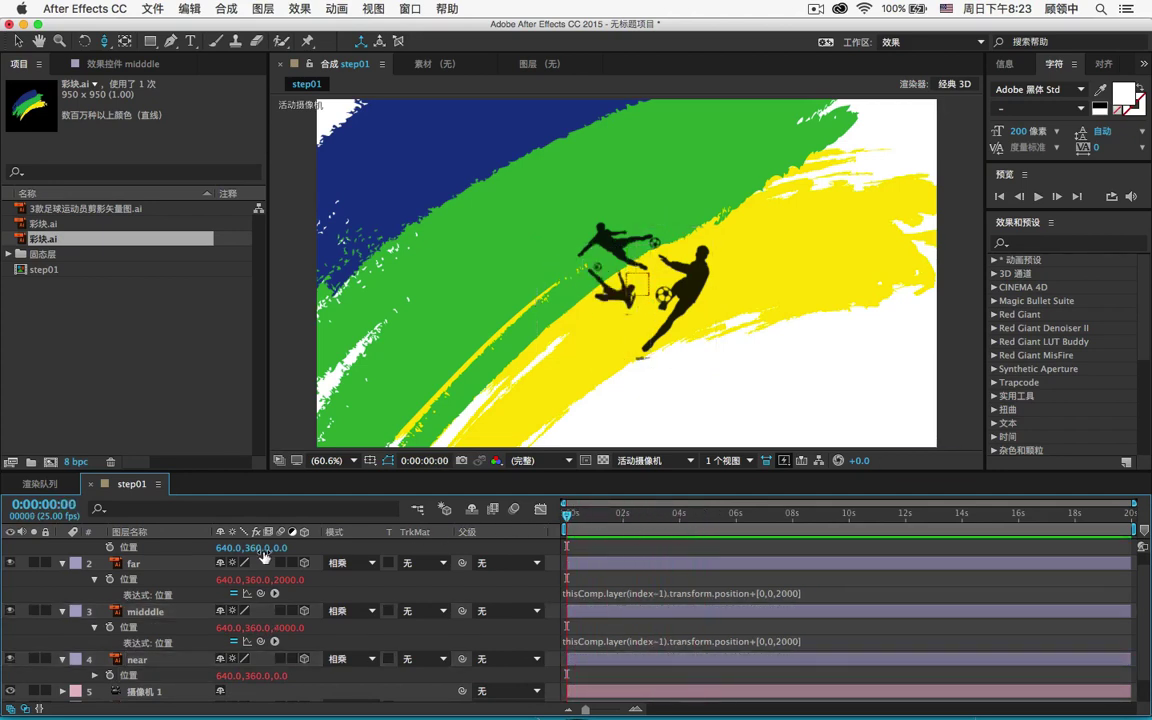
click(128, 547)
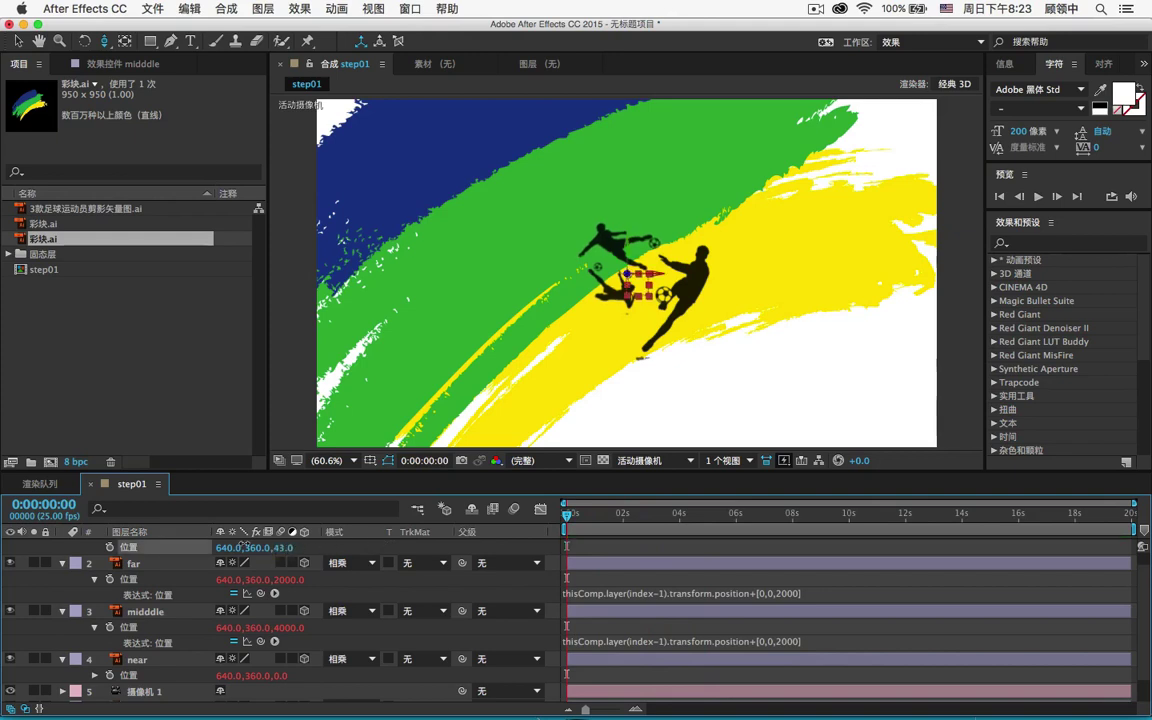
drag(285, 549, 200, 557)
- Replace near's position expression with the copied thisComp.layer(index-1).transform.position+[0,0,2000]
scroll(280, 580, down, 2)
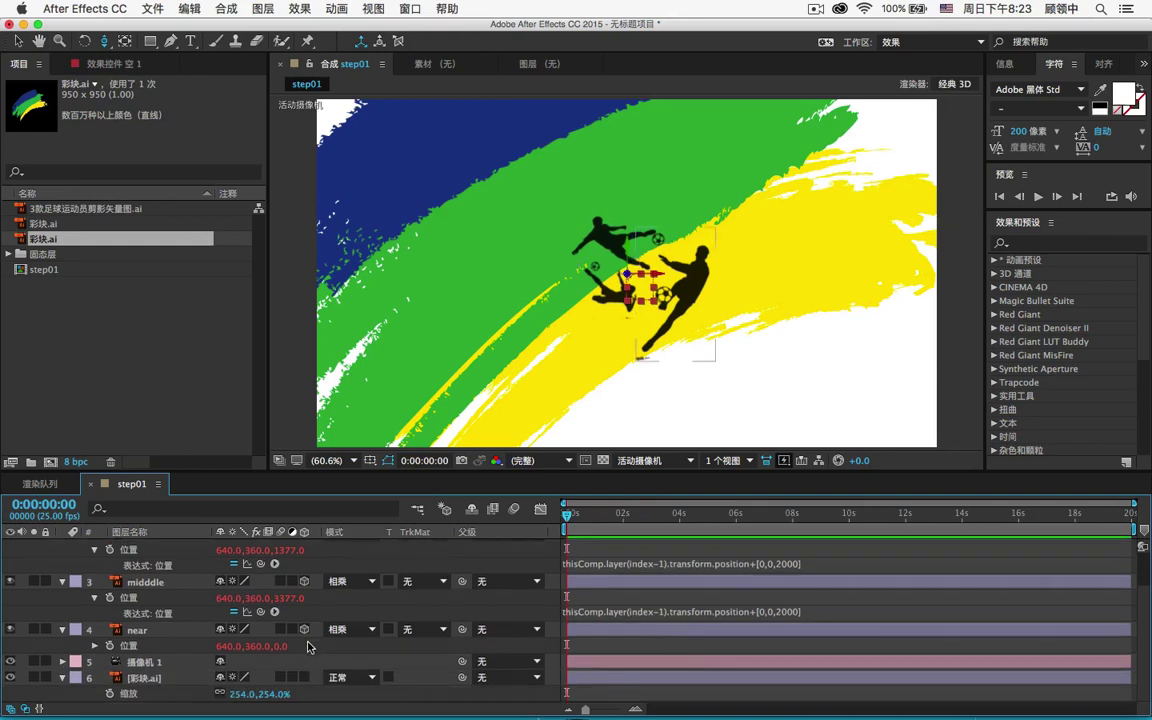
click(108, 650)
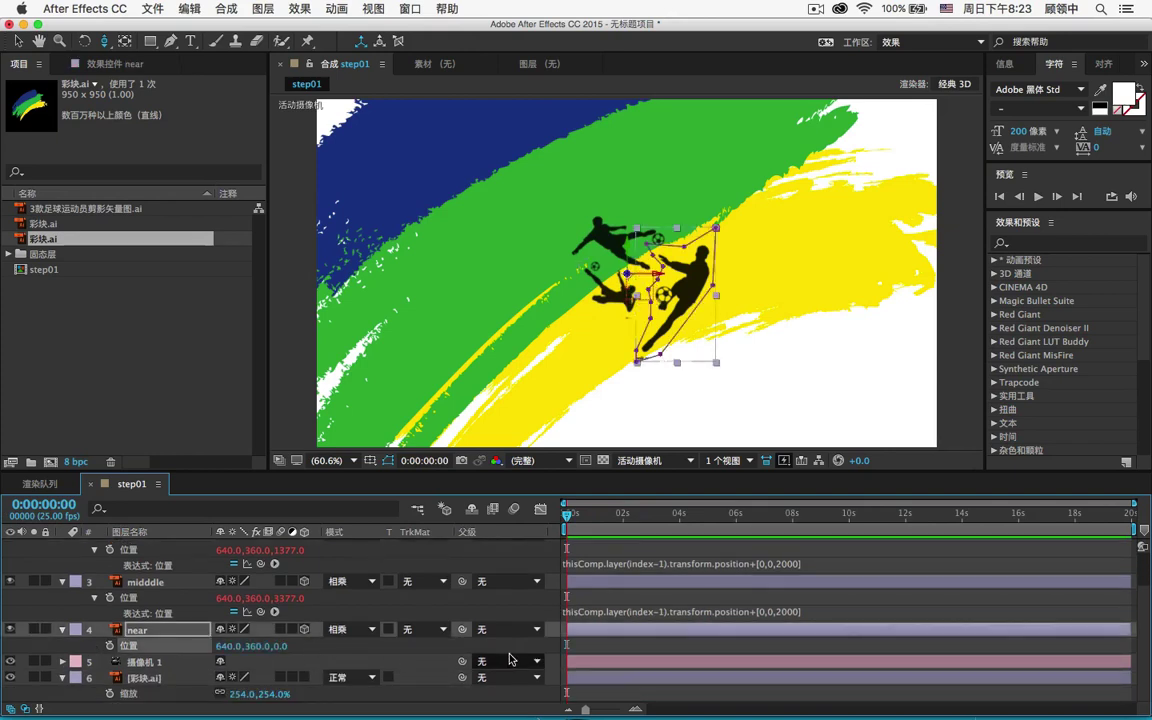
alt+click(111, 646)
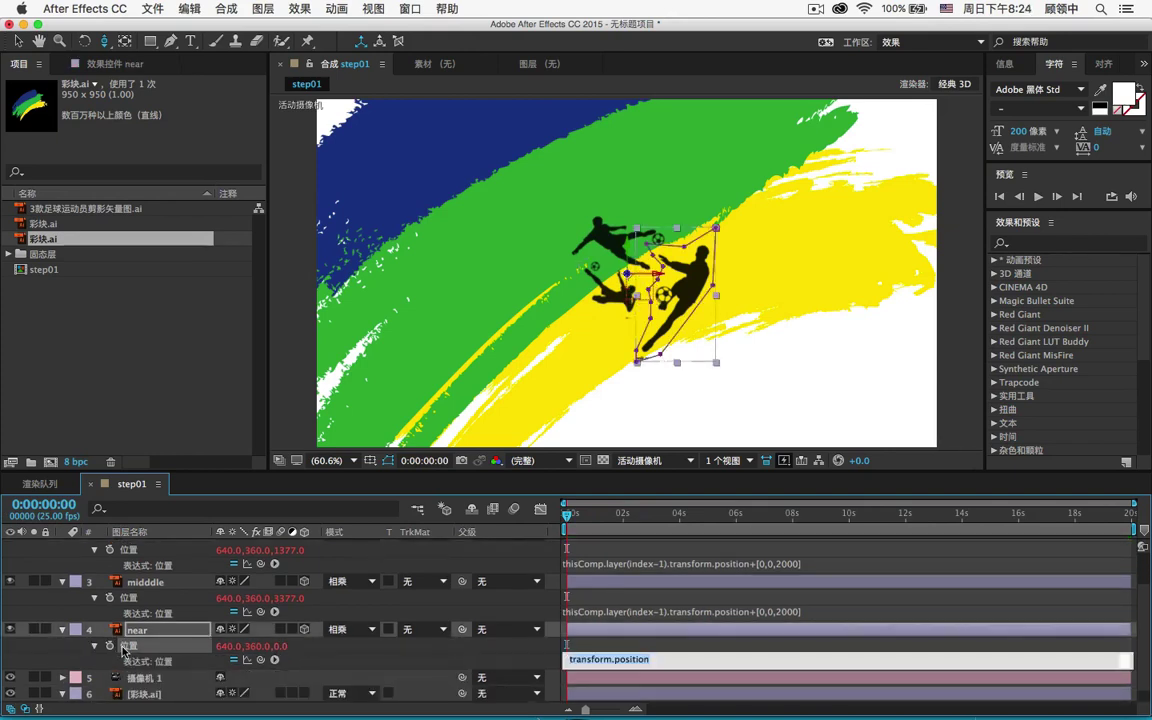
key(super+v)
click(580, 590)
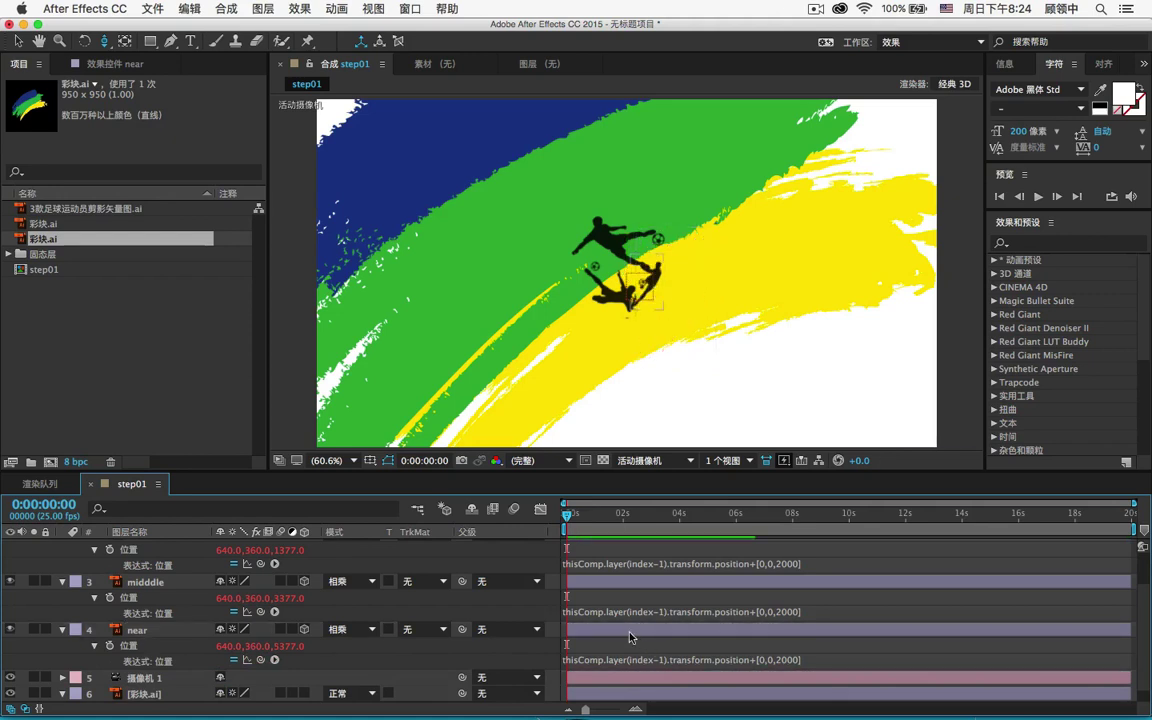
- Test the depth spacing of the three player layers by setting the null's Z position to -4000
scroll(250, 510, up, 2)
key(super+alt+shift+y)
key(p)
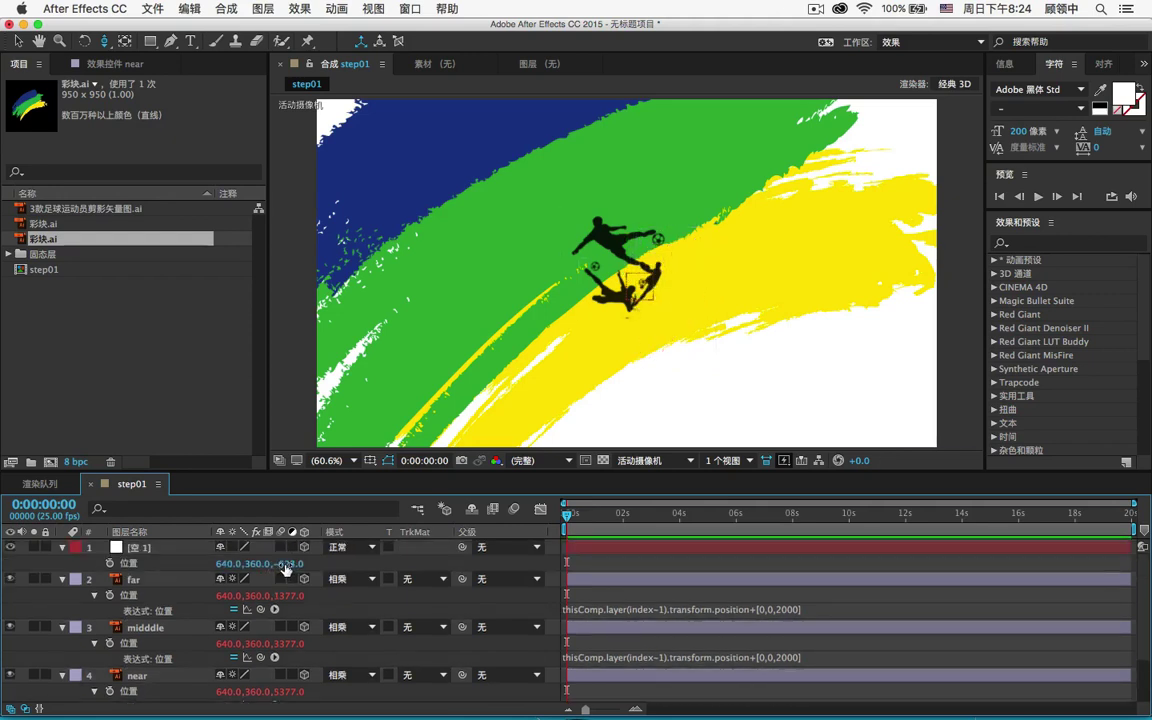
mouse_move(290, 563)
mouse_down()
mouse_move(200, 563)
mouse_move(275, 570)
mouse_up()
click(278, 564)
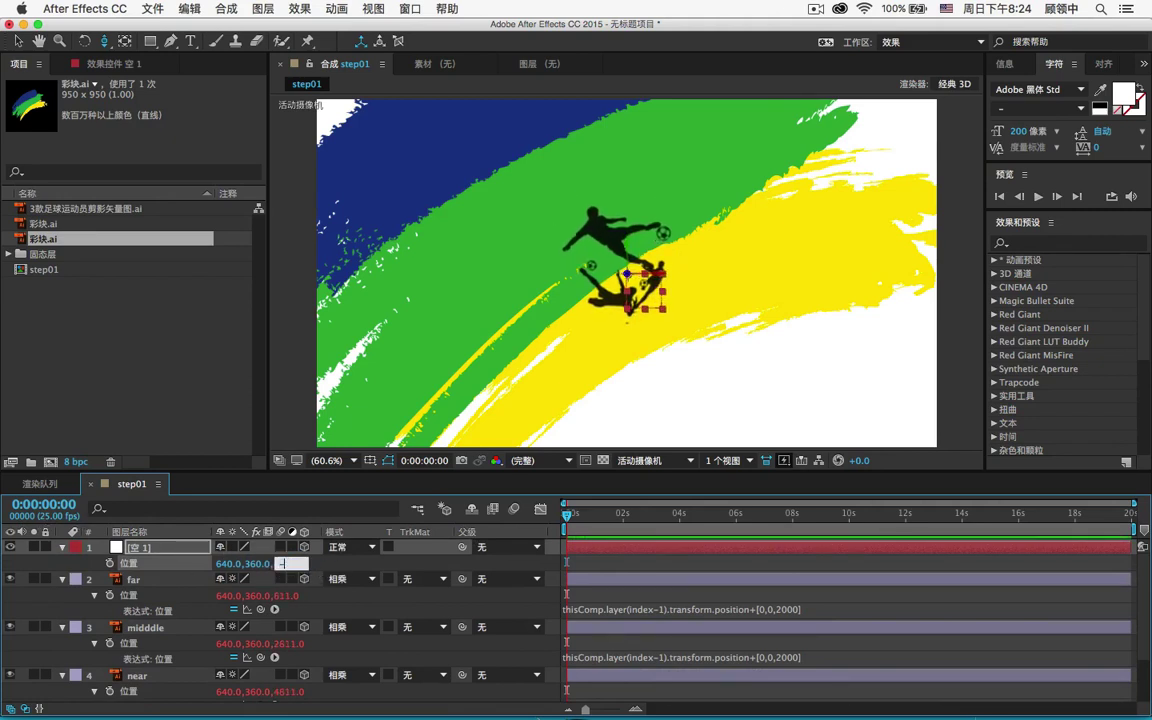
text(-4000)
key(Return)
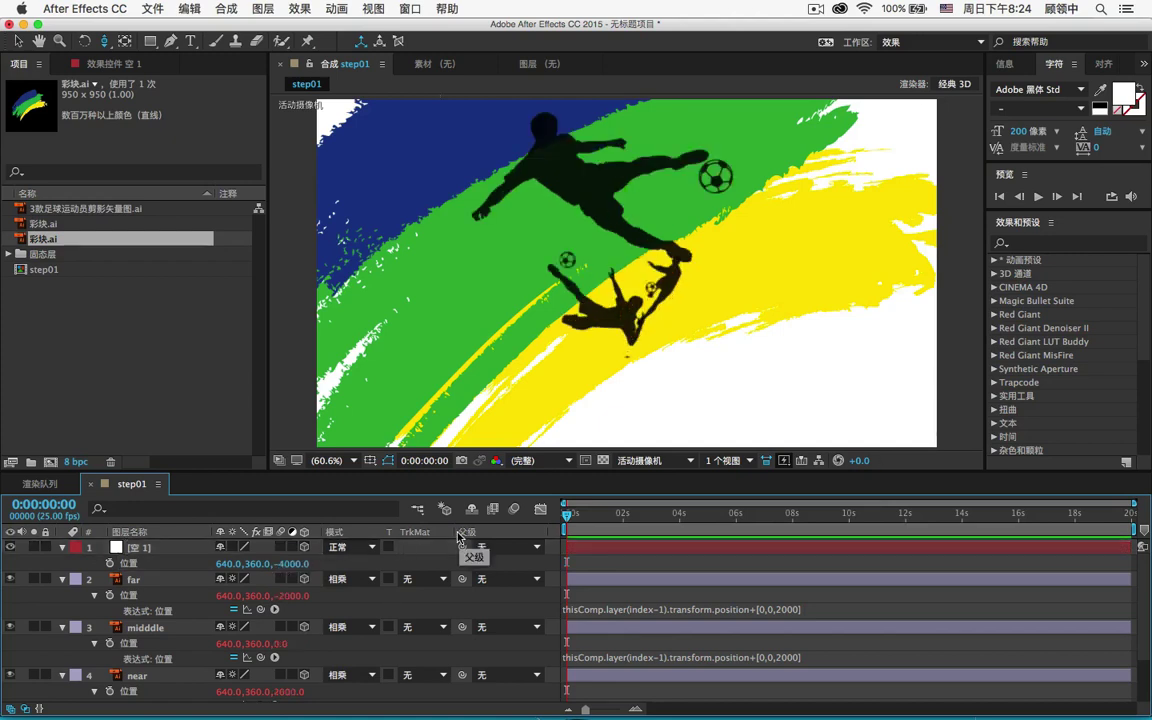
- Set the null object's Z position to 0
click(298, 564)
text(0)
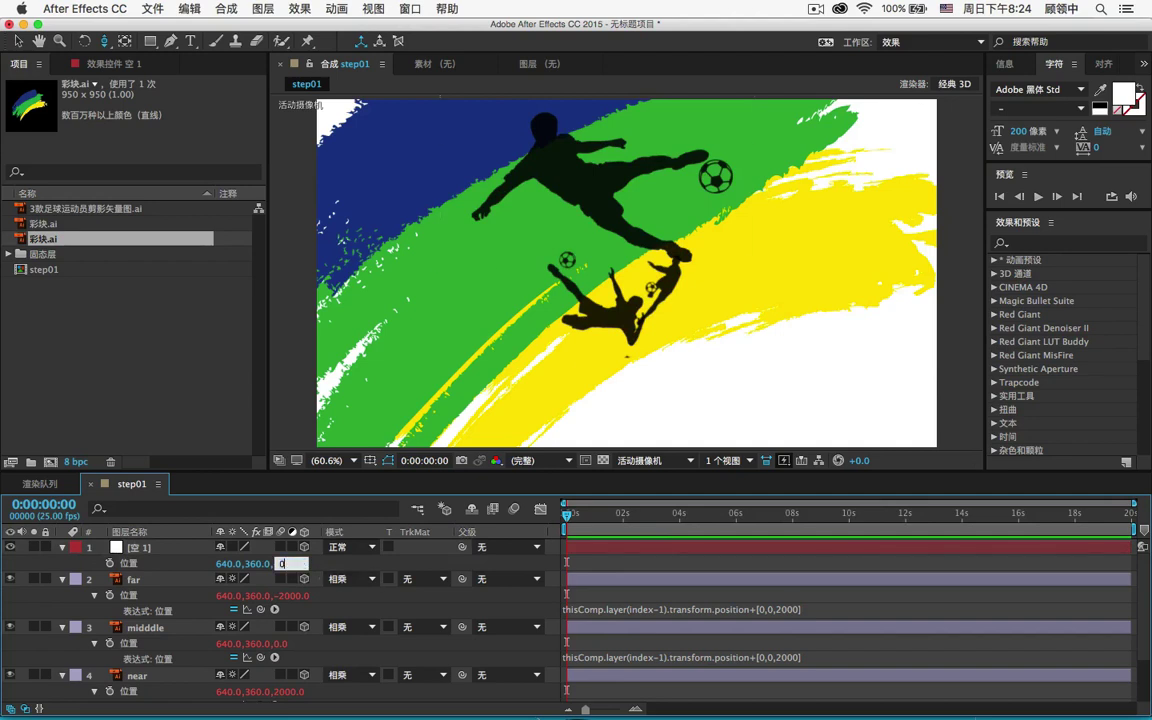
key(Return)
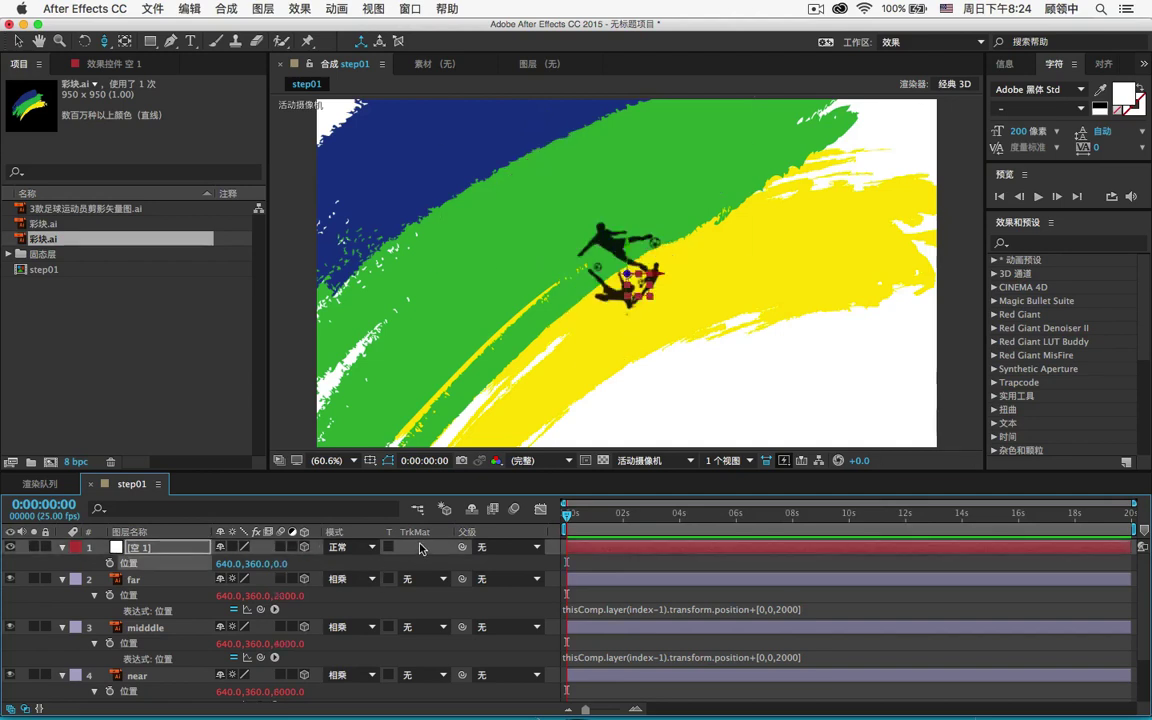